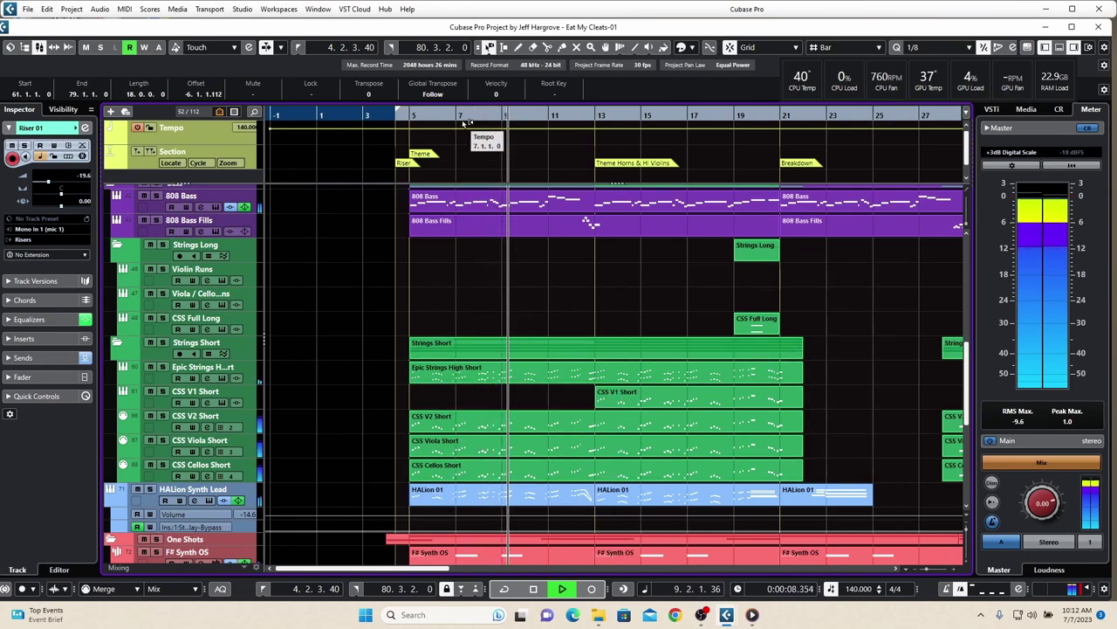
# Choose the object selection tool, view the Epic Strings High Short part in the Key Editor, and close the editor
pyautogui.click(489, 48)
pyautogui.click(502, 64)
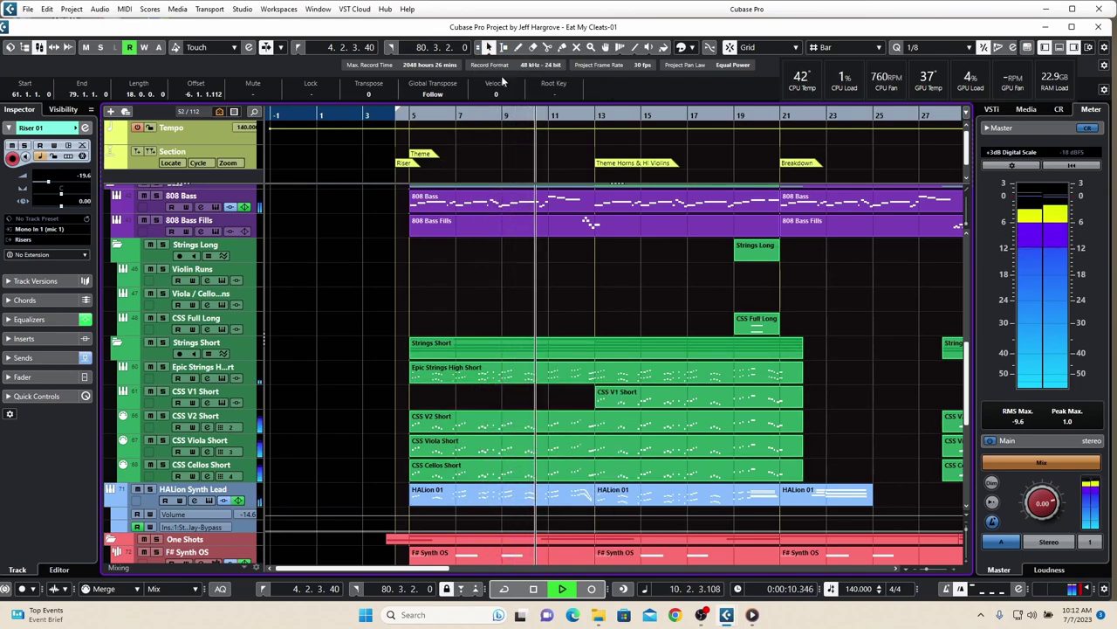
pyautogui.doubleClick(515, 375)
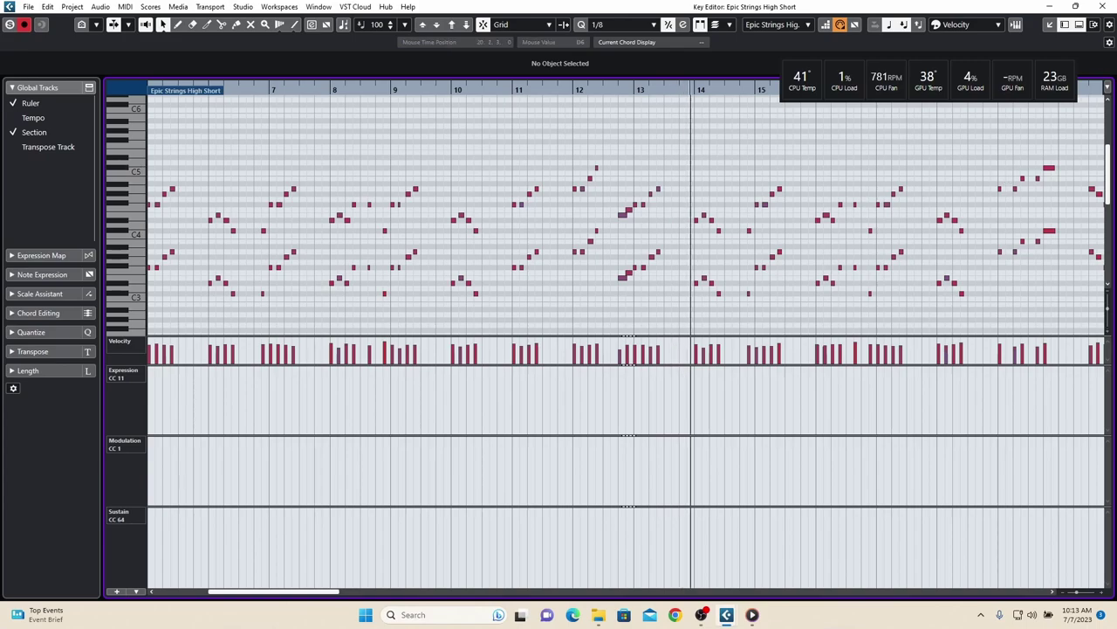
pyautogui.click(1103, 6)
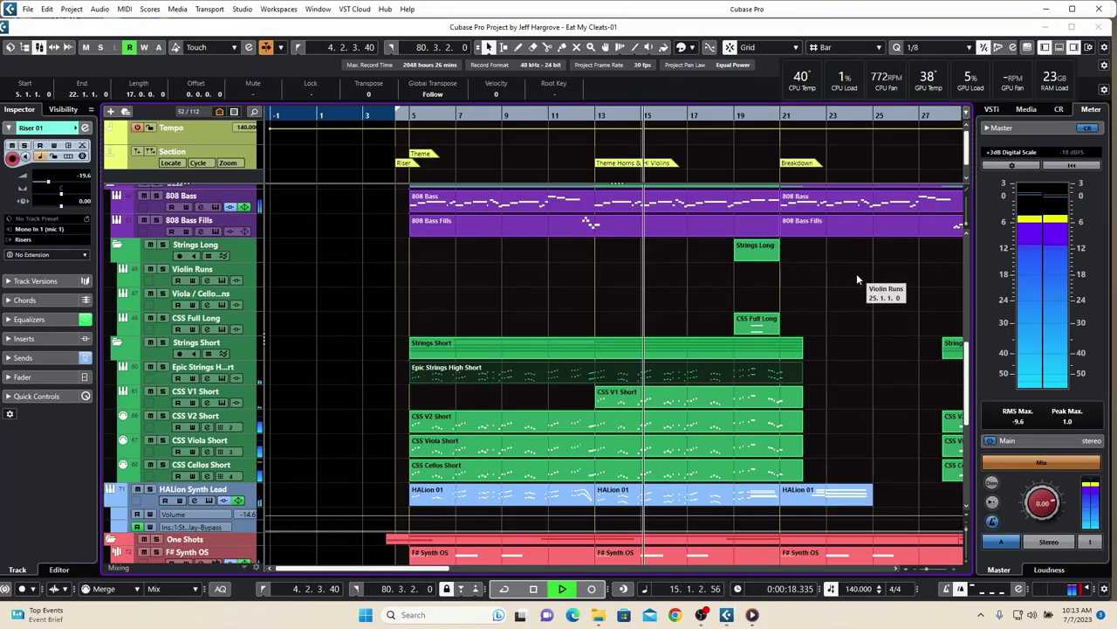
# View the notes and modulation data of the first CB Horn Ensemble part in the Key Editor, and close the editor
pyautogui.scroll(5, 797, 375)
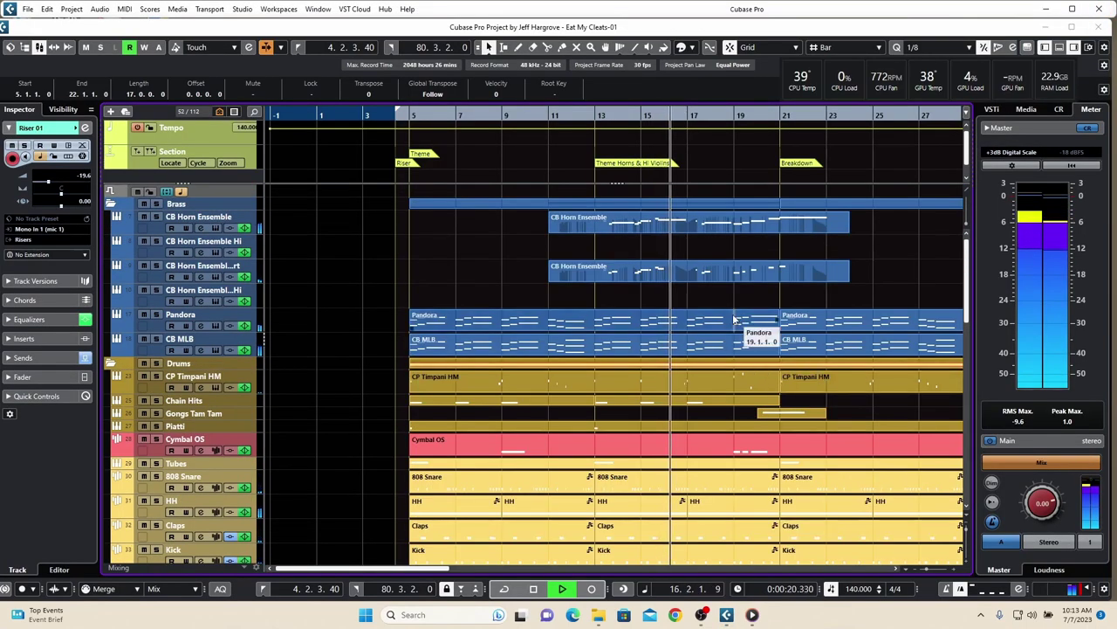
pyautogui.click(715, 228)
pyautogui.doubleClick(715, 228)
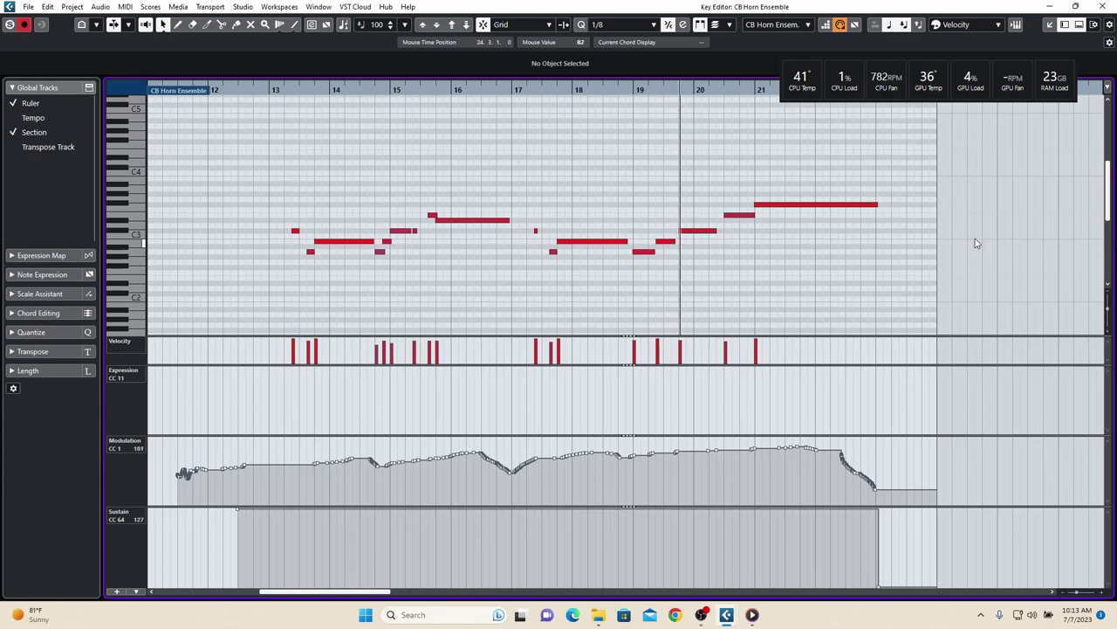
pyautogui.click(1102, 7)
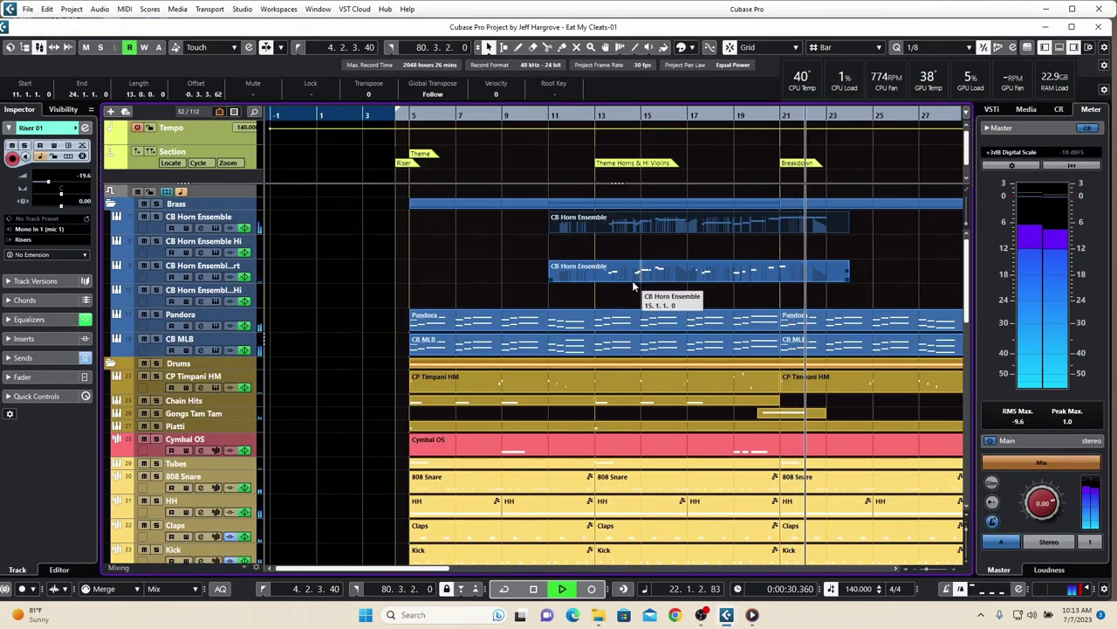
# Examine the brass, drum, bass, string and one-shot tracks during playback, from the Low Strings section to the second Theme Big section
pyautogui.scroll(-2, 633, 280)
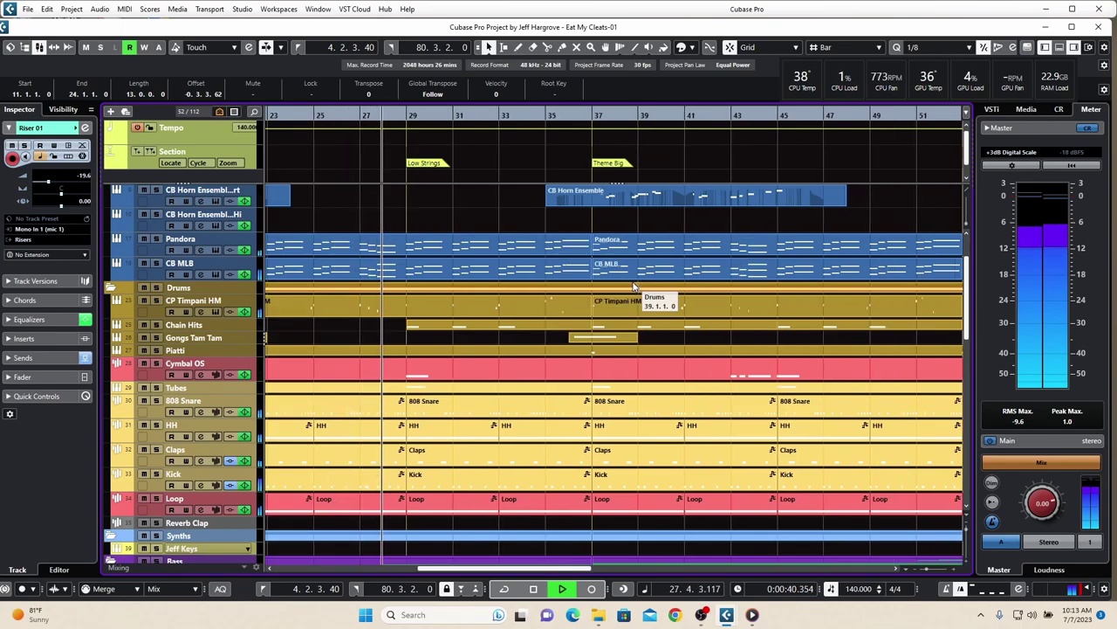
pyautogui.scroll(-5, 634, 287)
pyautogui.scroll(-3, 635, 287)
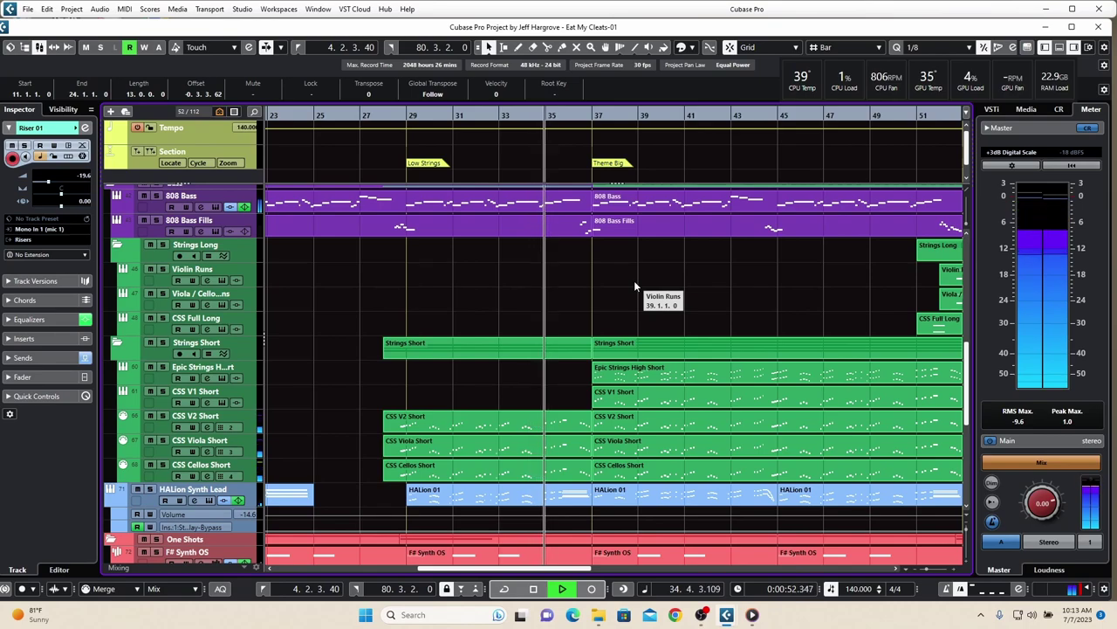
pyautogui.scroll(3, 634, 280)
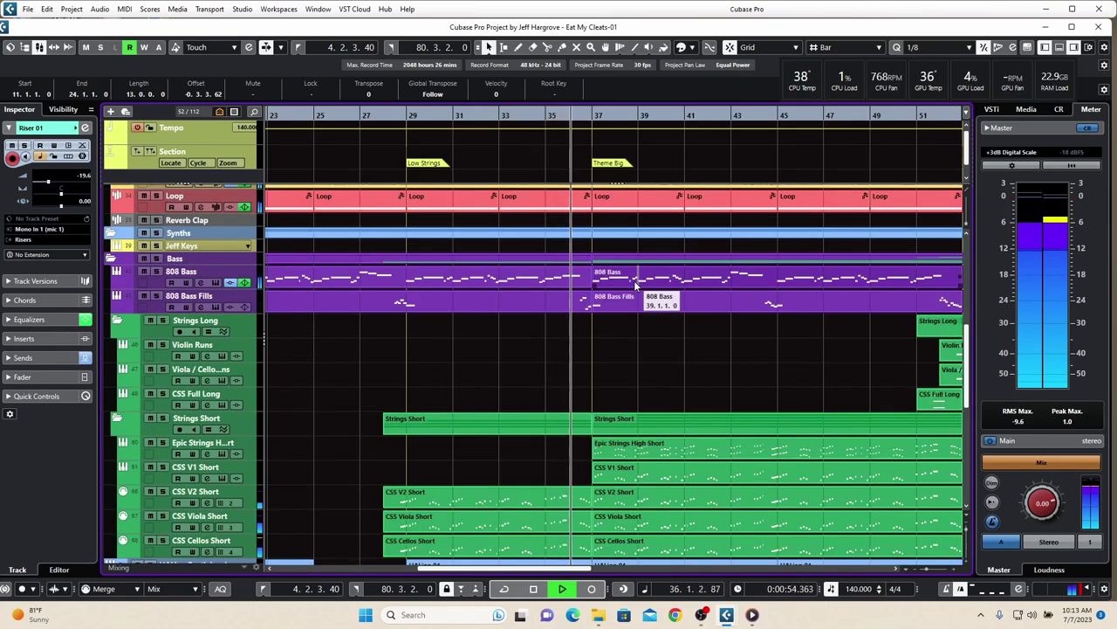
pyautogui.scroll(15, 634, 280)
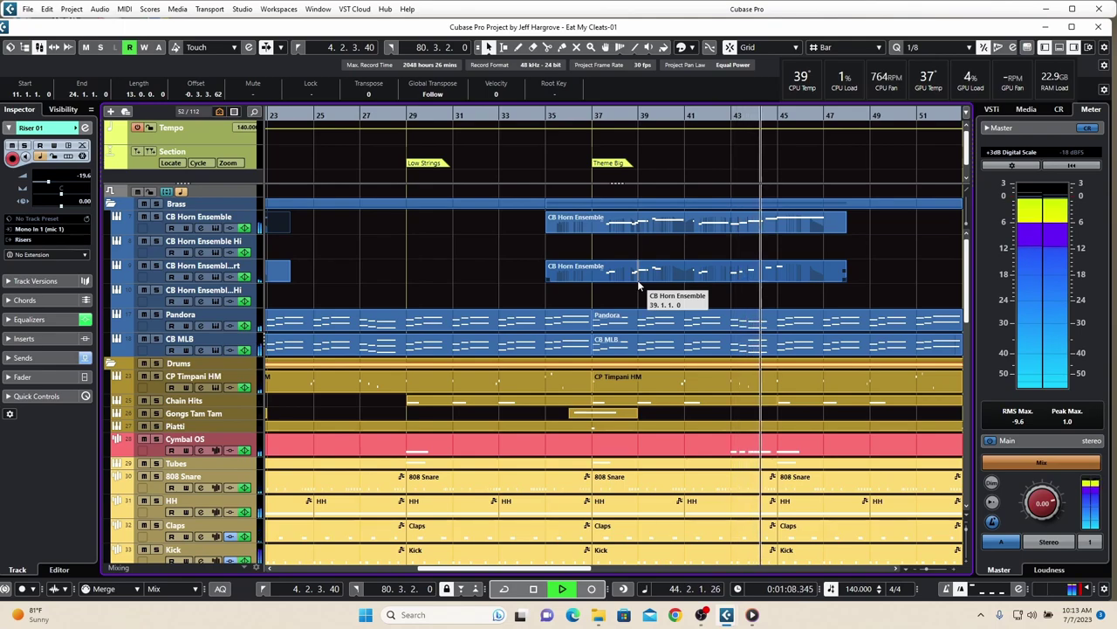
pyautogui.scroll(-3, 638, 280)
pyautogui.scroll(-6, 638, 284)
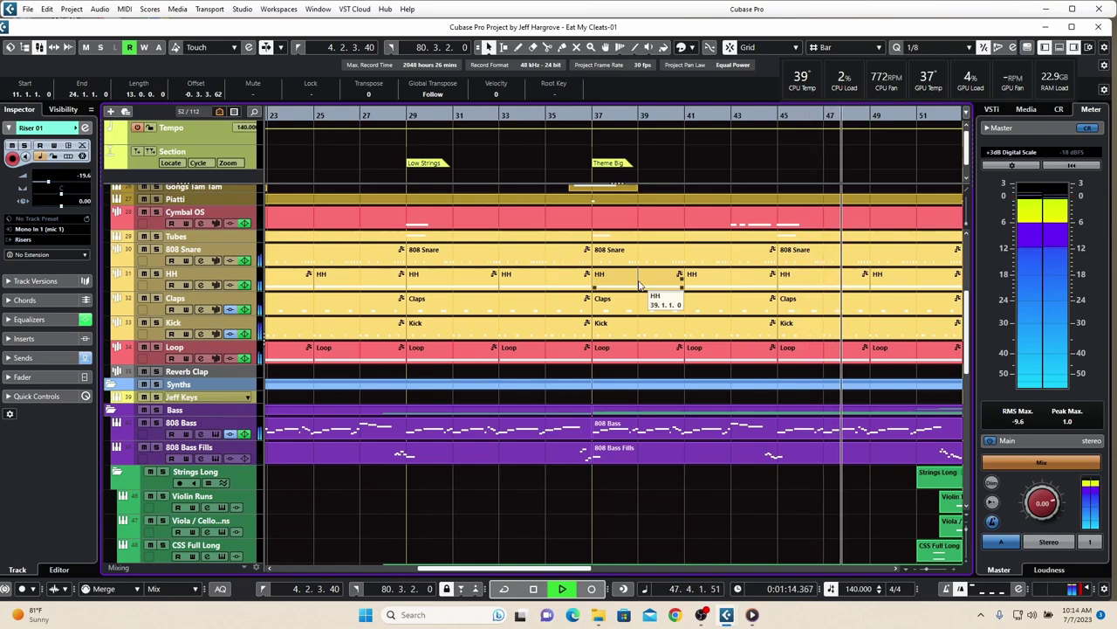
pyautogui.scroll(-3, 639, 284)
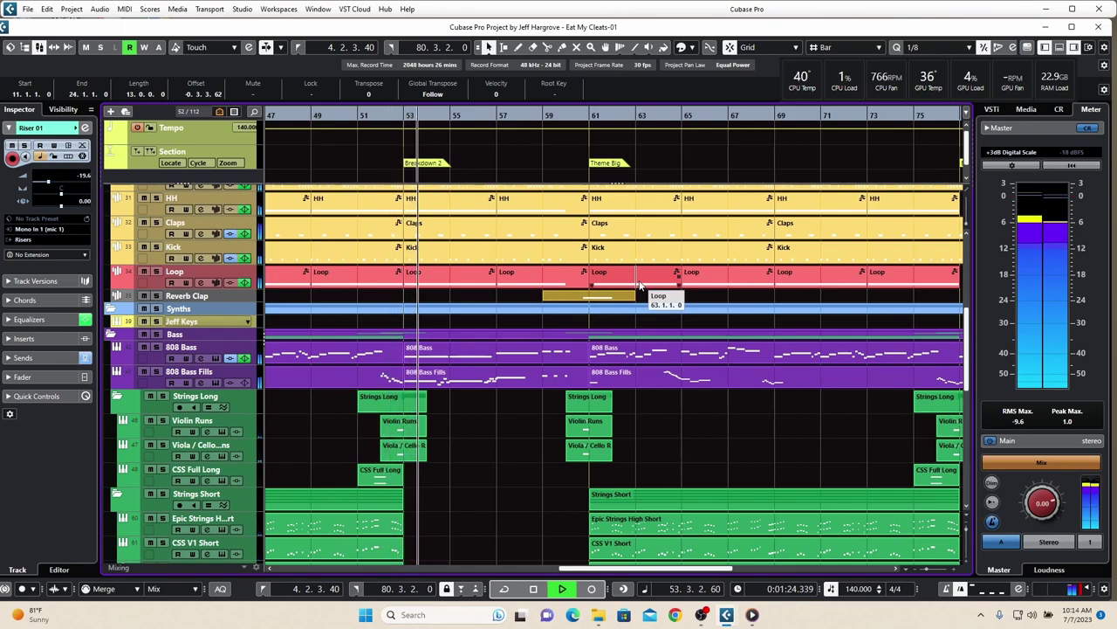
pyautogui.scroll(-3, 639, 284)
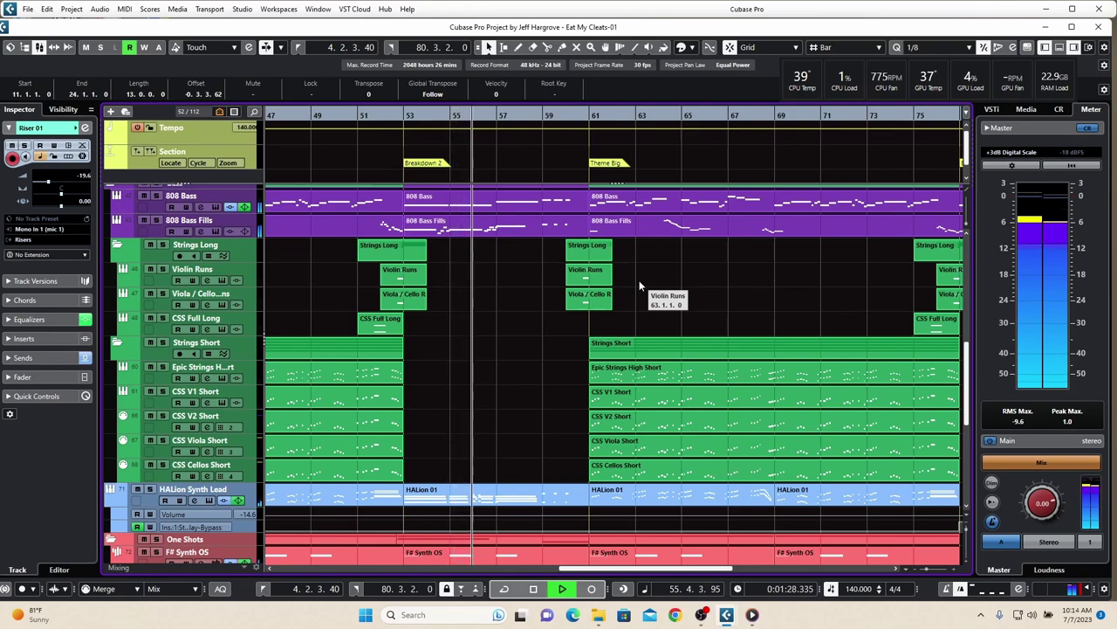
pyautogui.scroll(-1, 640, 285)
pyautogui.scroll(-1, 640, 284)
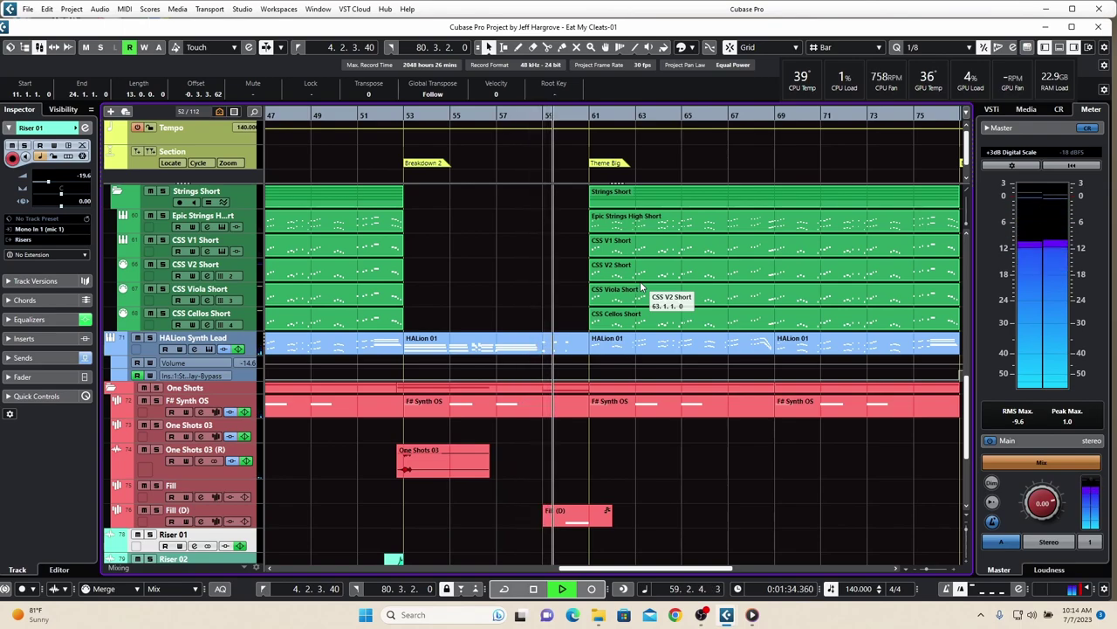
pyautogui.scroll(5, 640, 286)
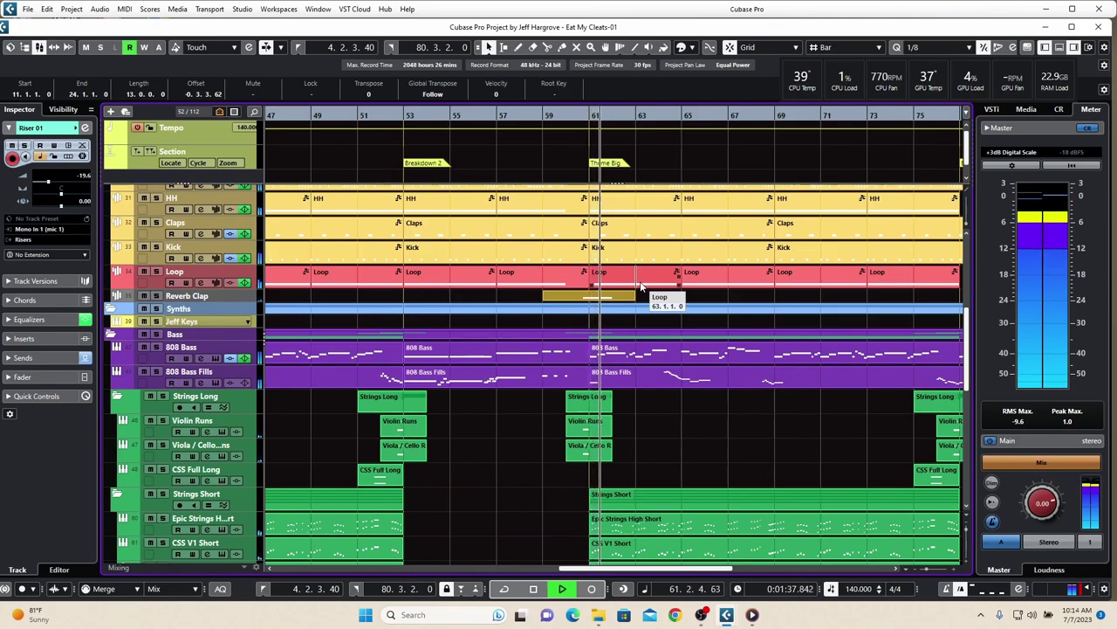
# View the notes of the 808 Bass Fills part starting at bar 61 in the Key Editor, and close the editor
pyautogui.doubleClick(660, 373)
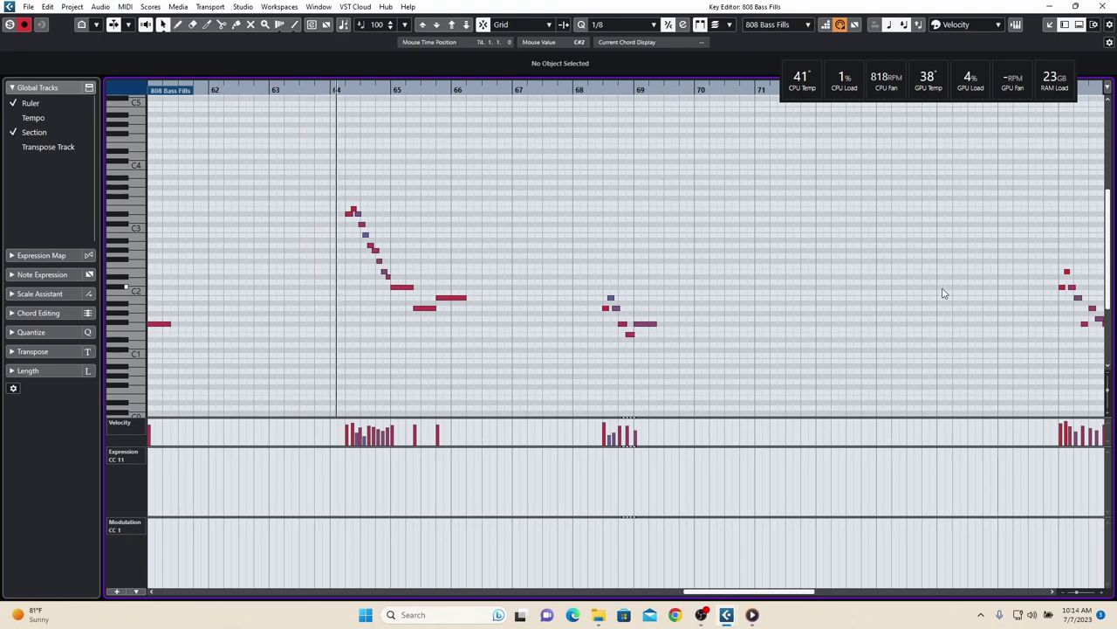
pyautogui.click(1101, 7)
# Resume auto-scroll to follow the playback past the End marker, and stop the playback
pyautogui.scroll(5, 834, 294)
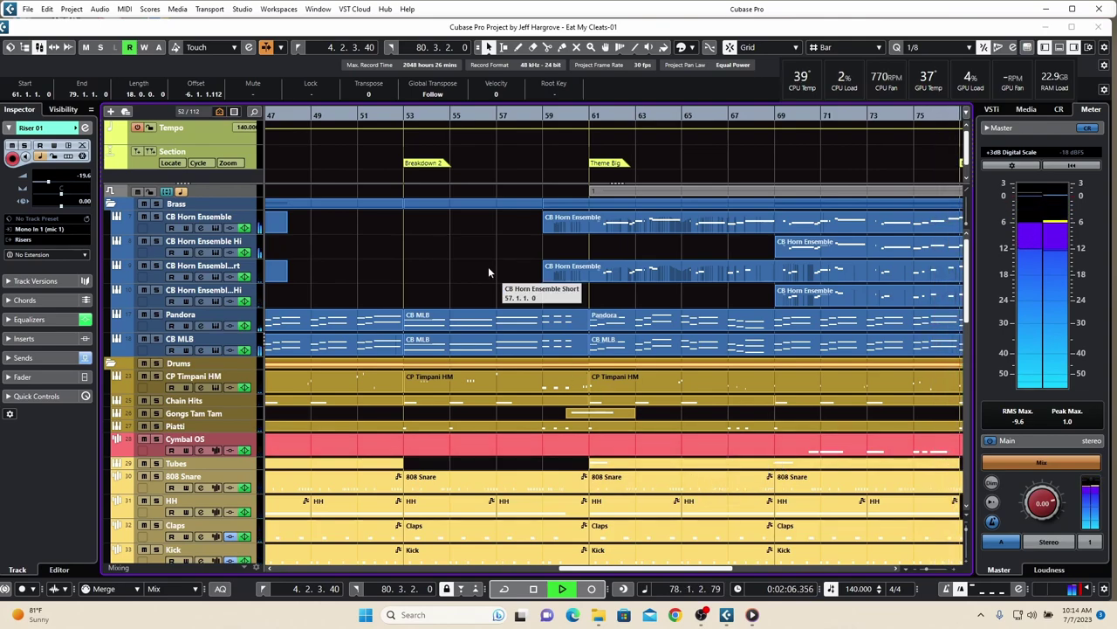
pyautogui.click(266, 47)
pyautogui.press('3')
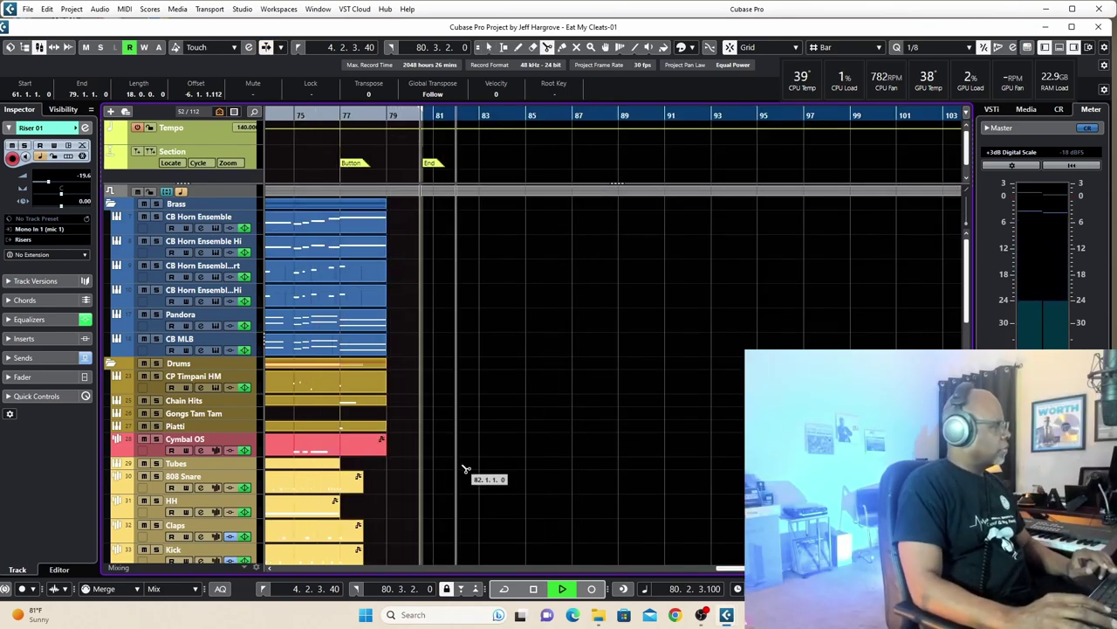
pyautogui.click(534, 588)
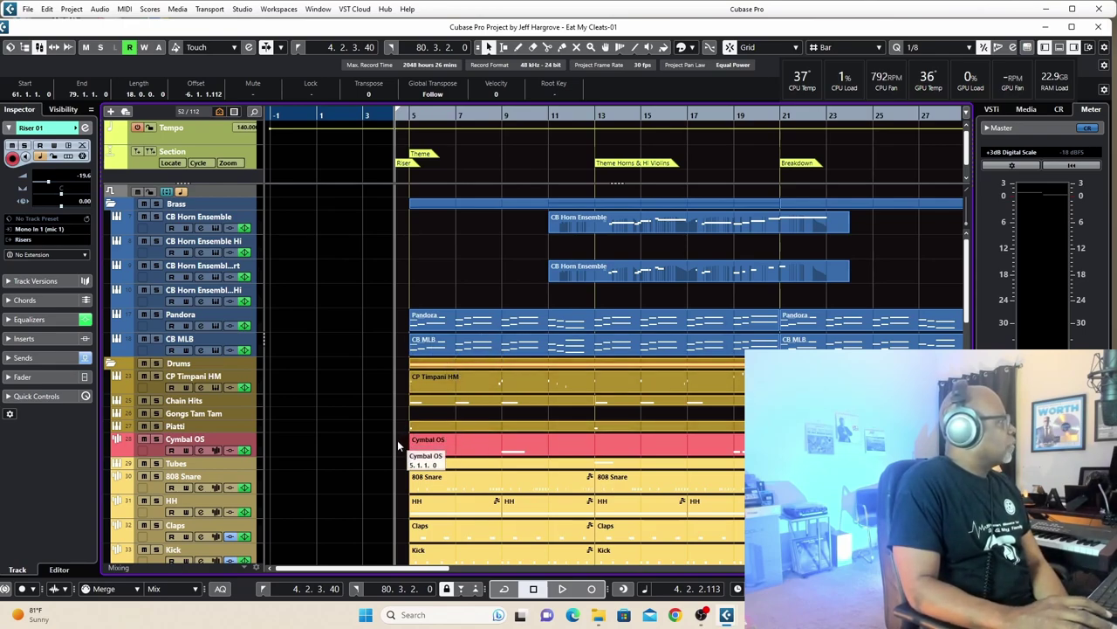
# Solo the Riser 01 and Fill tracks
pyautogui.scroll(-5, 397, 449)
pyautogui.scroll(-7, 398, 454)
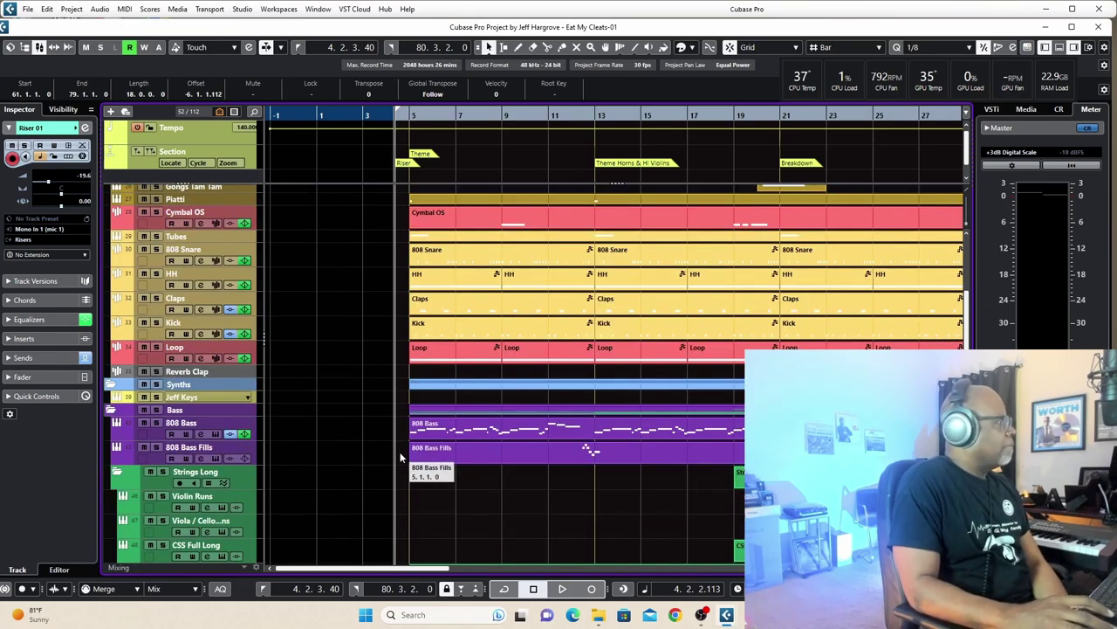
pyautogui.scroll(-7, 402, 467)
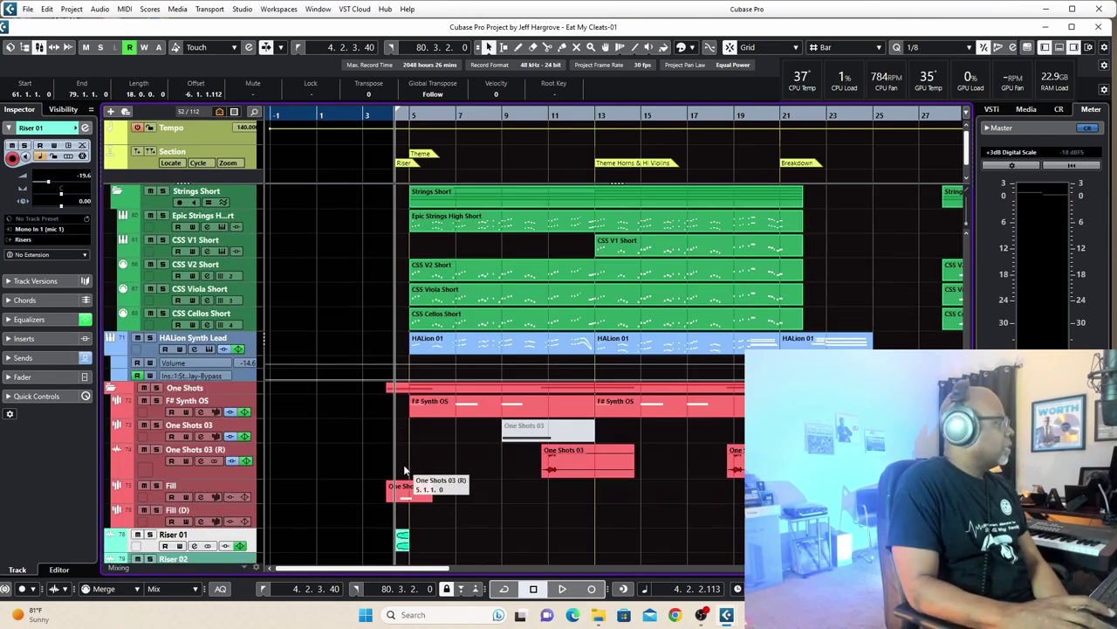
pyautogui.moveTo(410, 476); pyautogui.dragTo(454, 533)
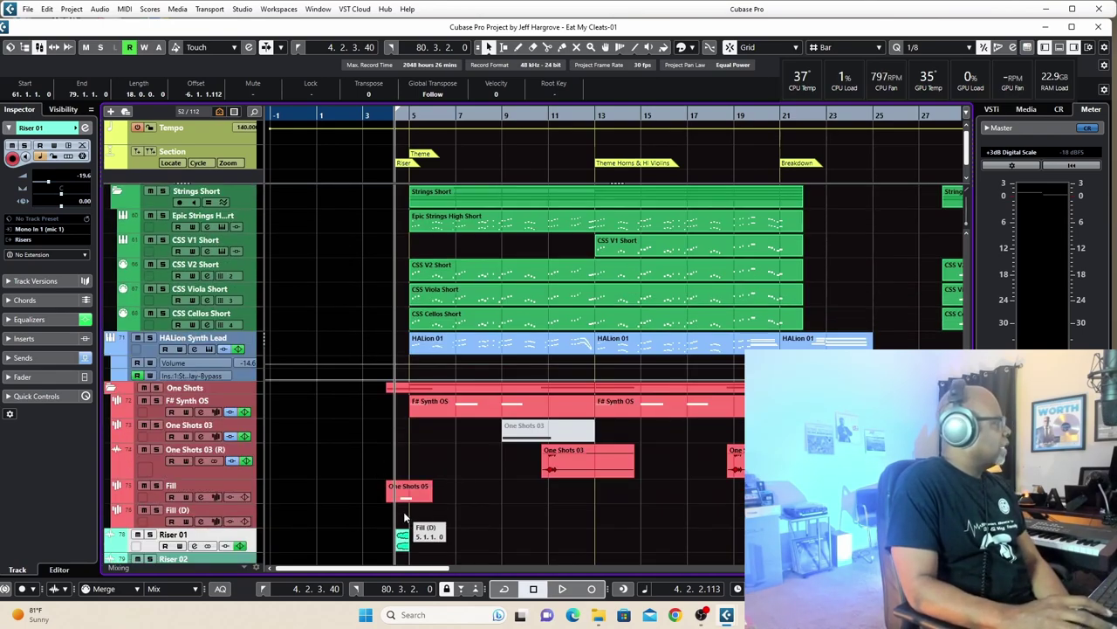
pyautogui.click(149, 535)
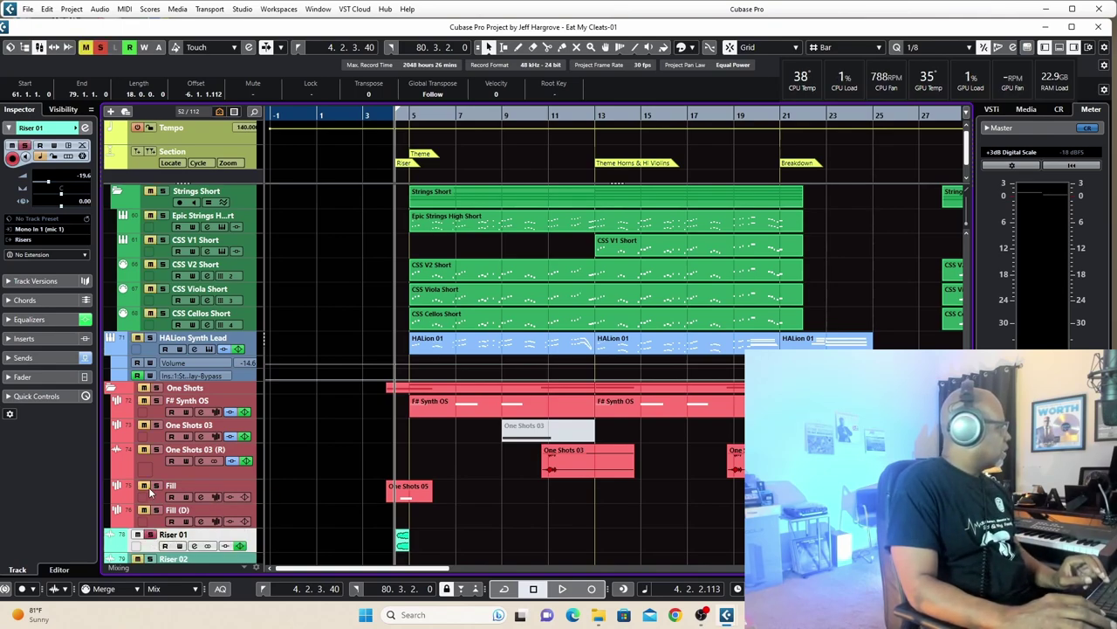
pyautogui.click(157, 485)
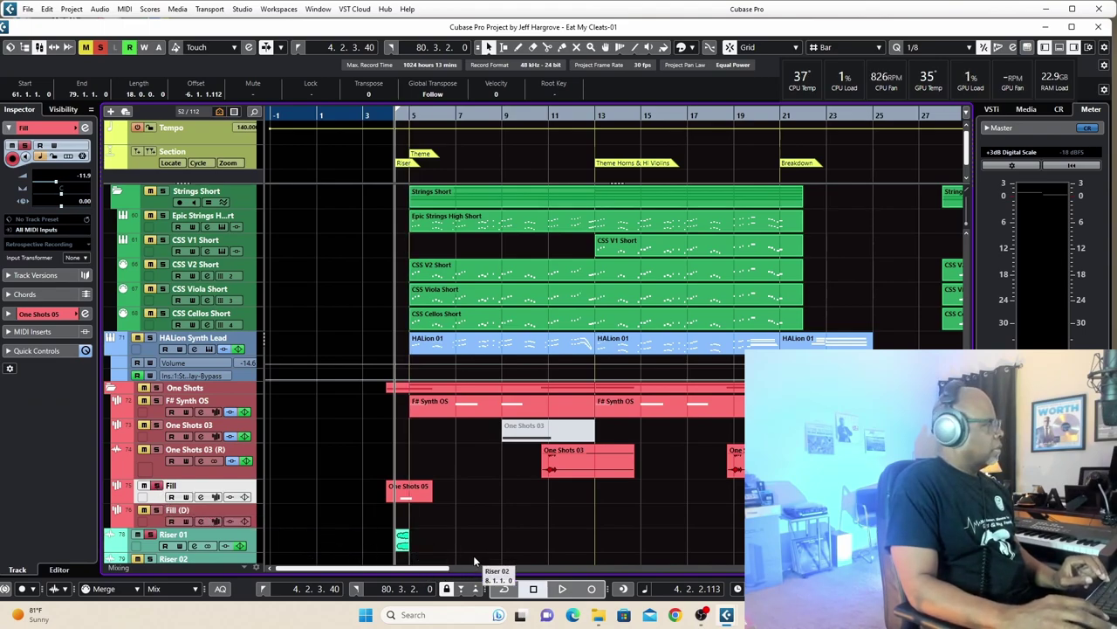
# Audition the soloed riser and fill twice from the Riser marker, stopping playback after each pass
pyautogui.press('space')
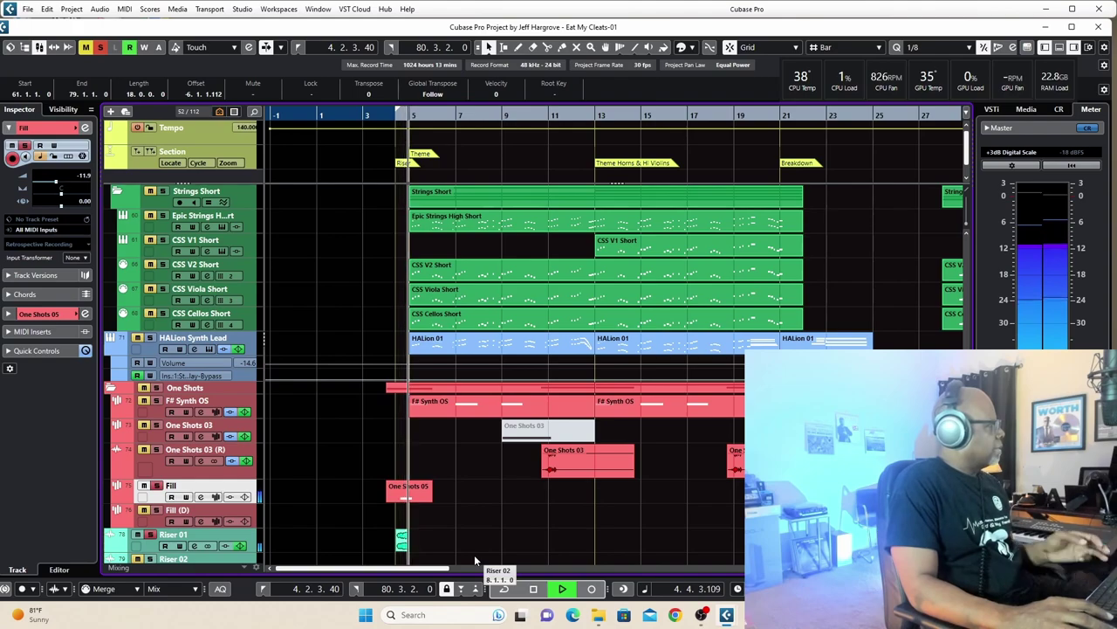
pyautogui.press('space')
pyautogui.press('space')
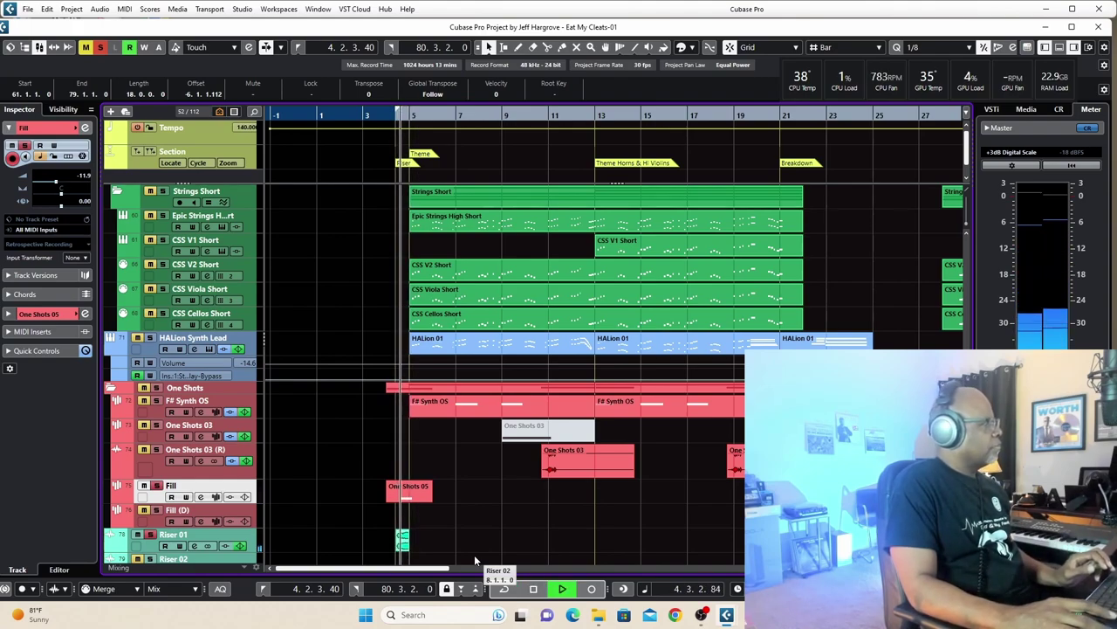
pyautogui.press('space')
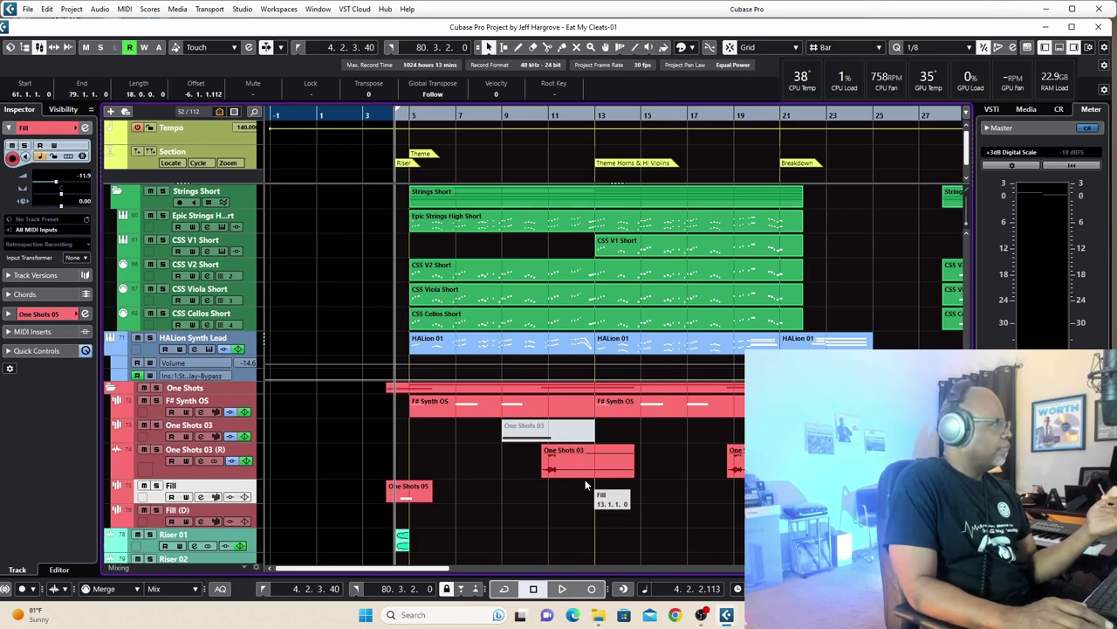
# Select the Jeff Keys track in the Synths folder
pyautogui.scroll(10, 206, 410)
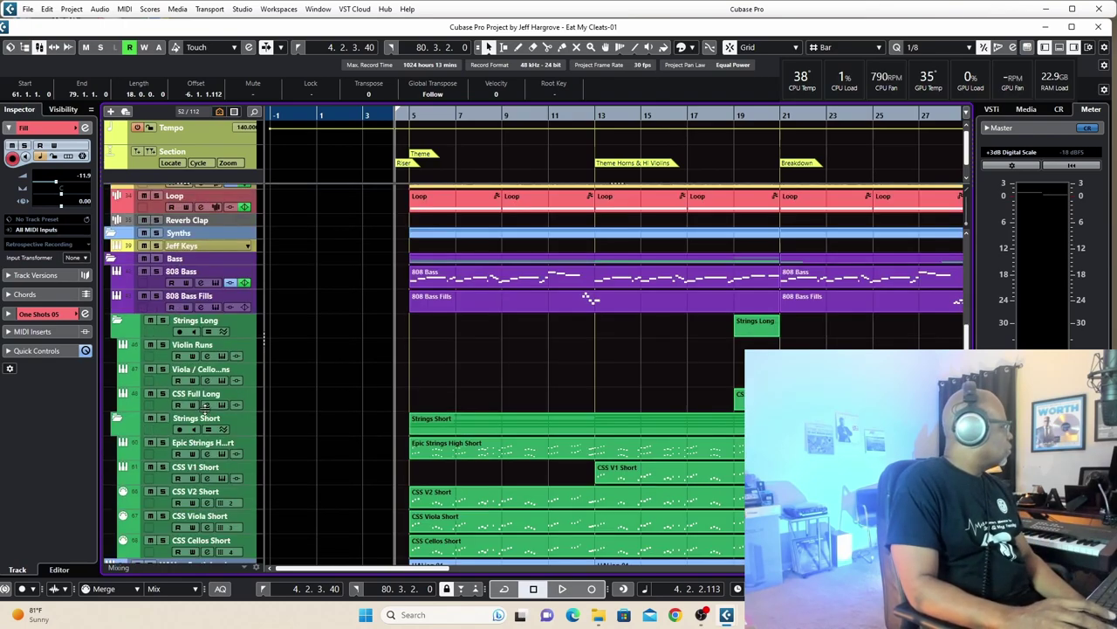
pyautogui.click(208, 397)
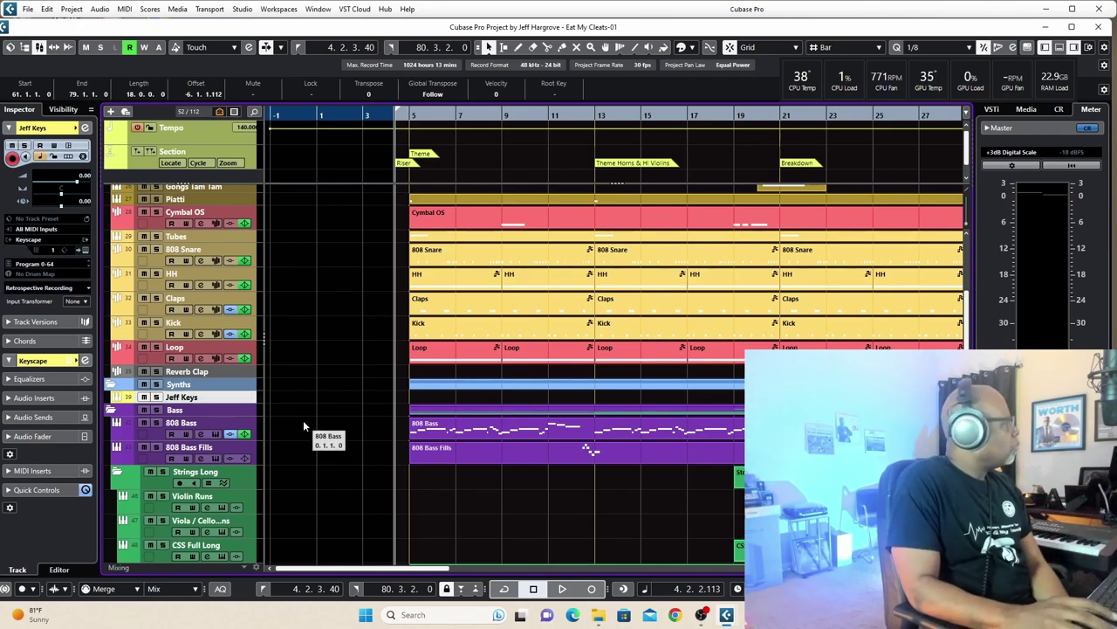
# Solo the Pandora and CB MLB brass tracks, play them from bar 5, and stop playback
pyautogui.scroll(5, 390, 381)
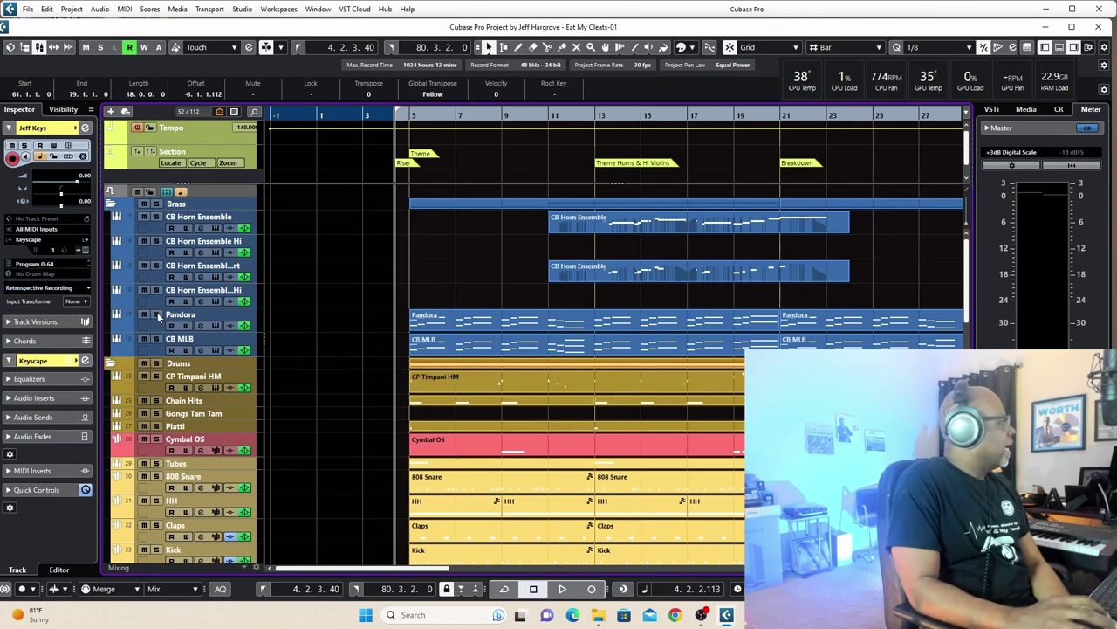
pyautogui.click(407, 115)
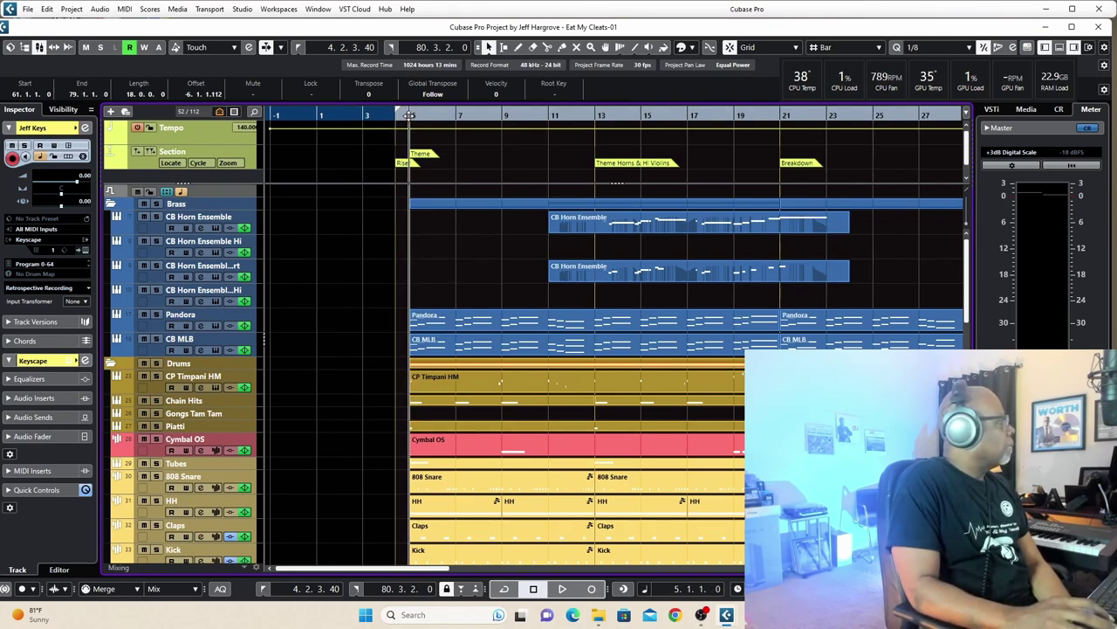
pyautogui.click(157, 314)
pyautogui.click(157, 339)
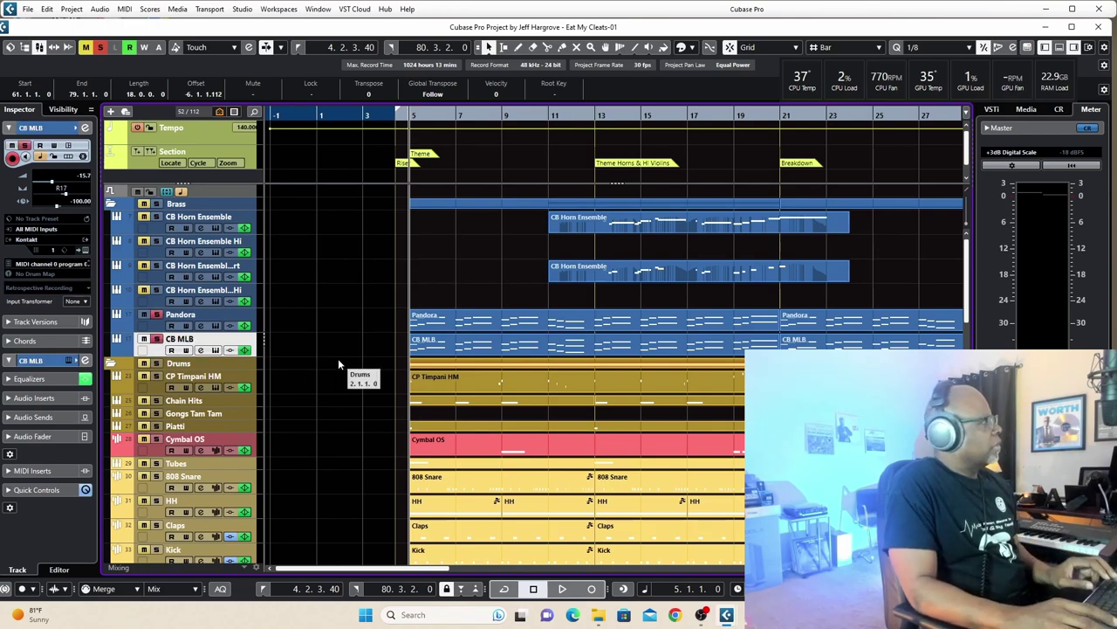
pyautogui.press('space')
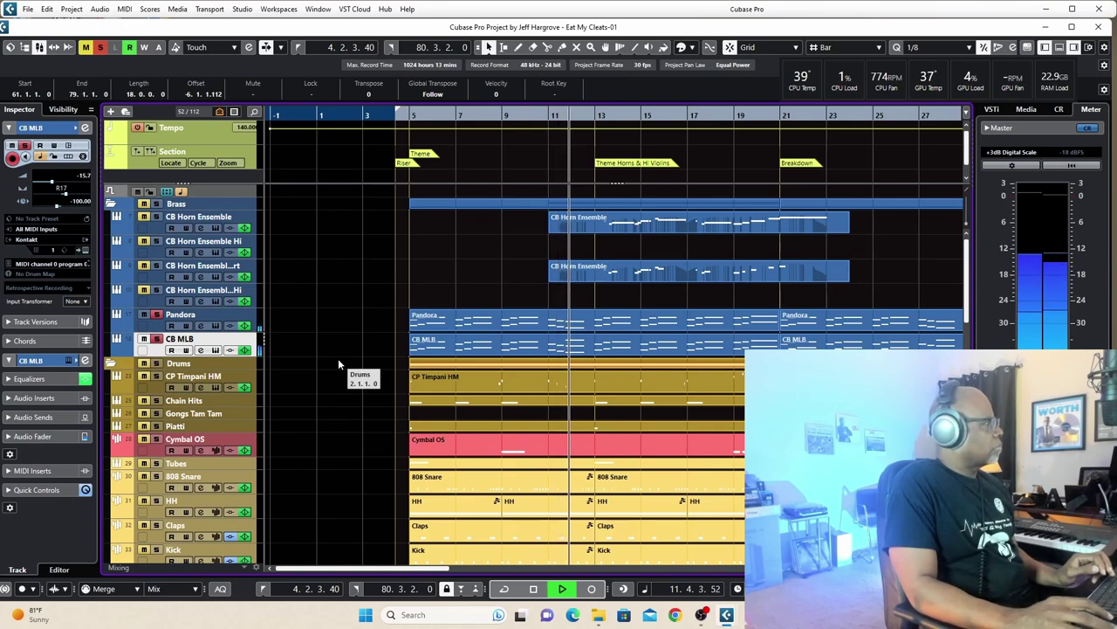
pyautogui.press('space')
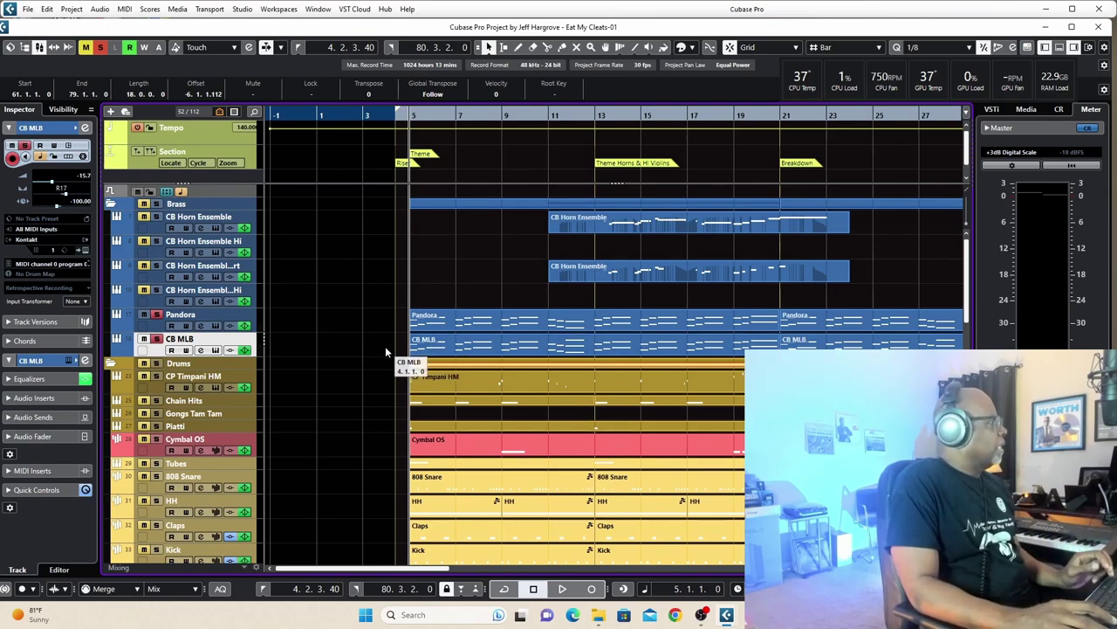
# Turn off solo on the Pandora and CB MLB tracks
pyautogui.click(158, 316)
pyautogui.click(157, 340)
pyautogui.scroll(-5, 256, 370)
pyautogui.scroll(-3, 425, 369)
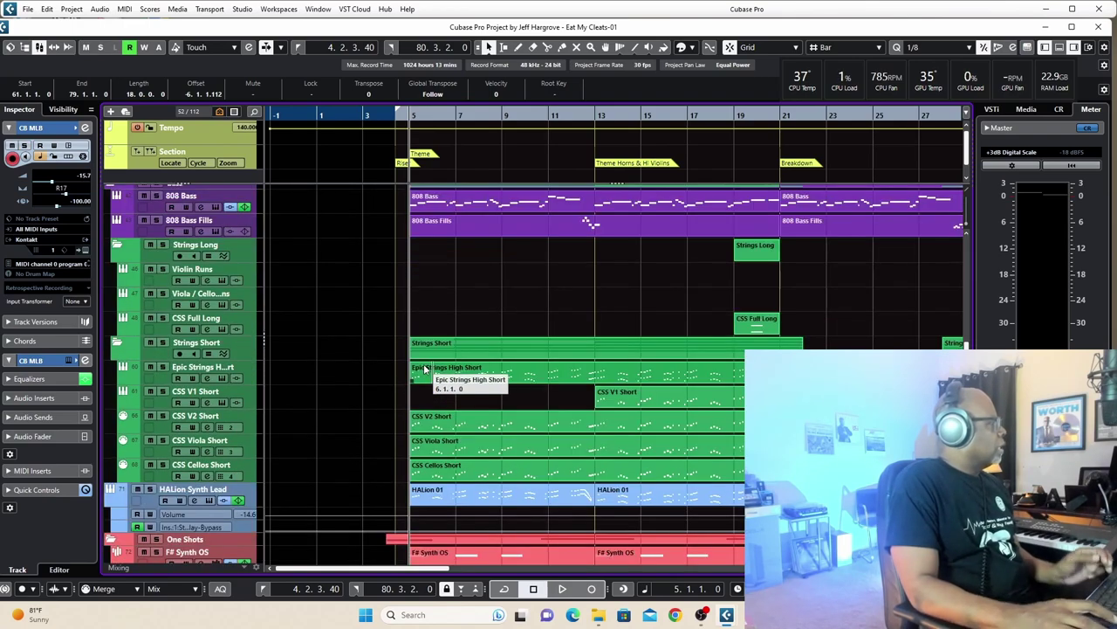
# Solo the Epic Strings High Short track, play it from bar 5, and stop playback
pyautogui.click(163, 368)
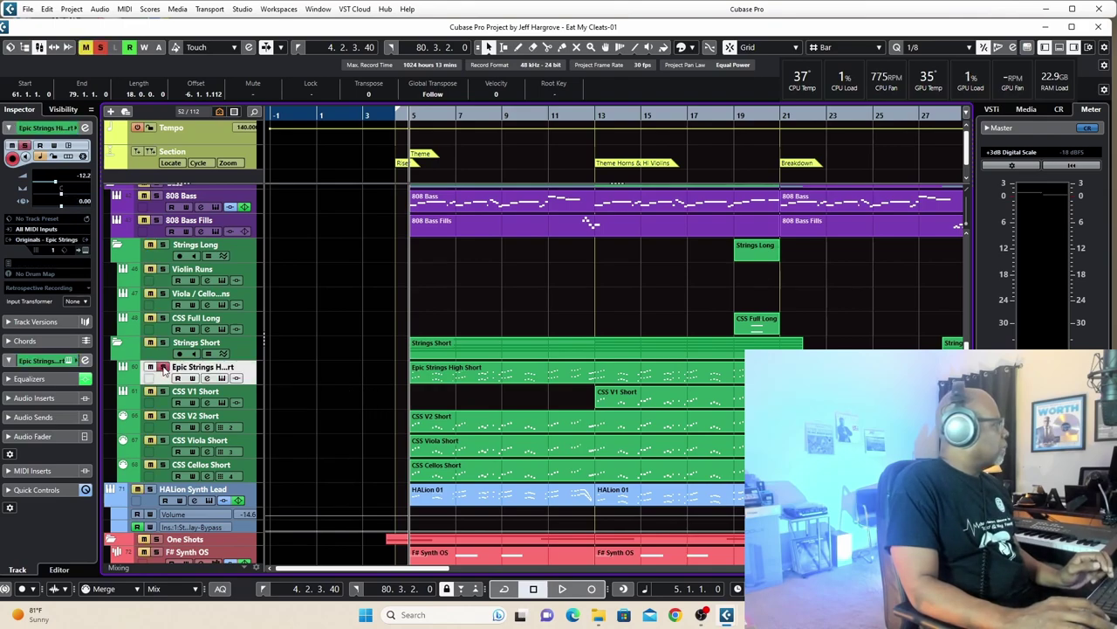
pyautogui.press('space')
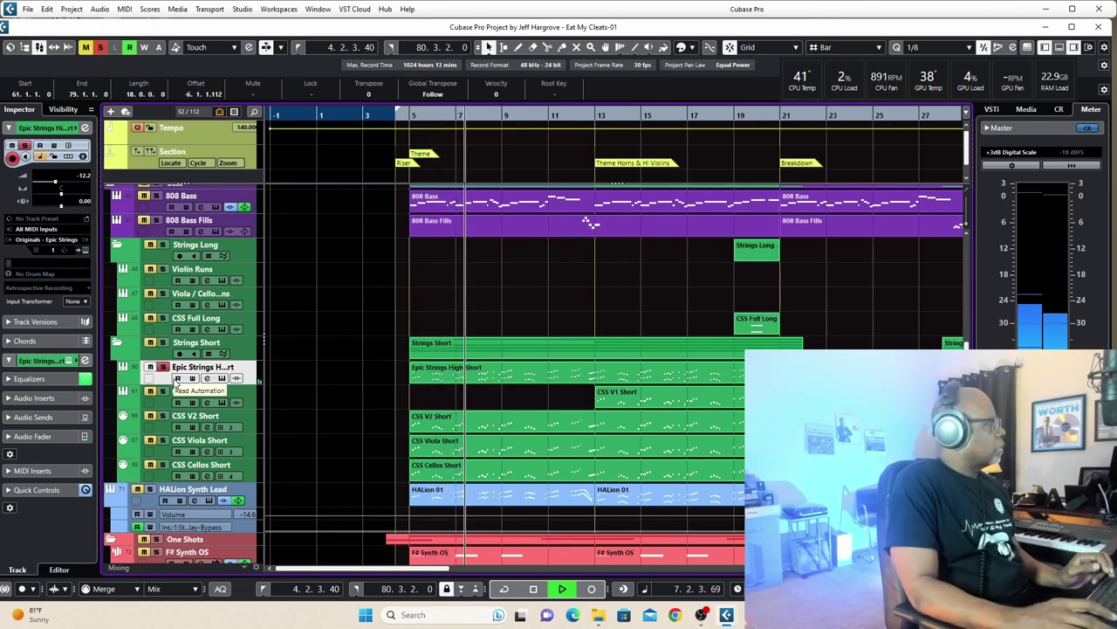
pyautogui.press('space')
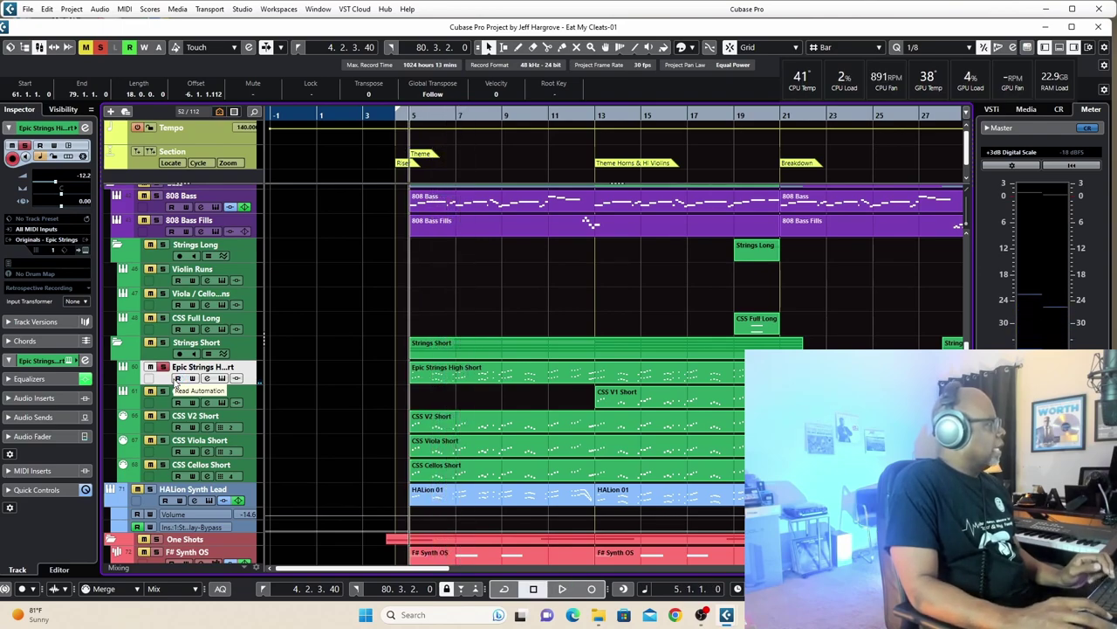
# Audition the short strings from bar 5, adding the CSS V2, Viola, Cellos and V1 Short tracks to the solo, and stop playback
pyautogui.click(161, 422)
pyautogui.press('space')
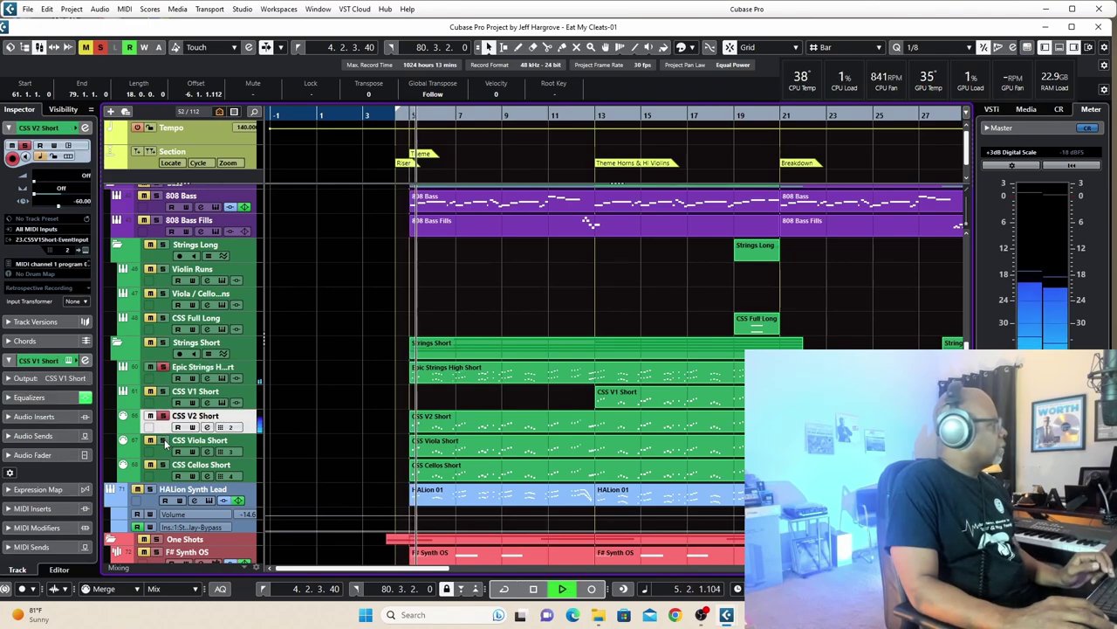
pyautogui.click(164, 444)
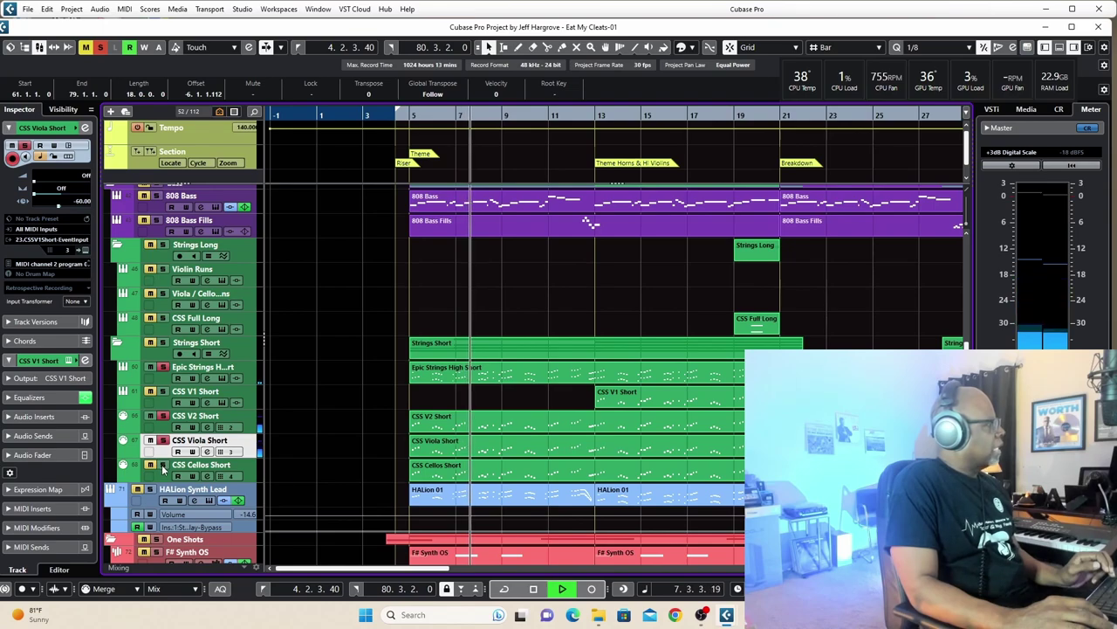
pyautogui.click(162, 468)
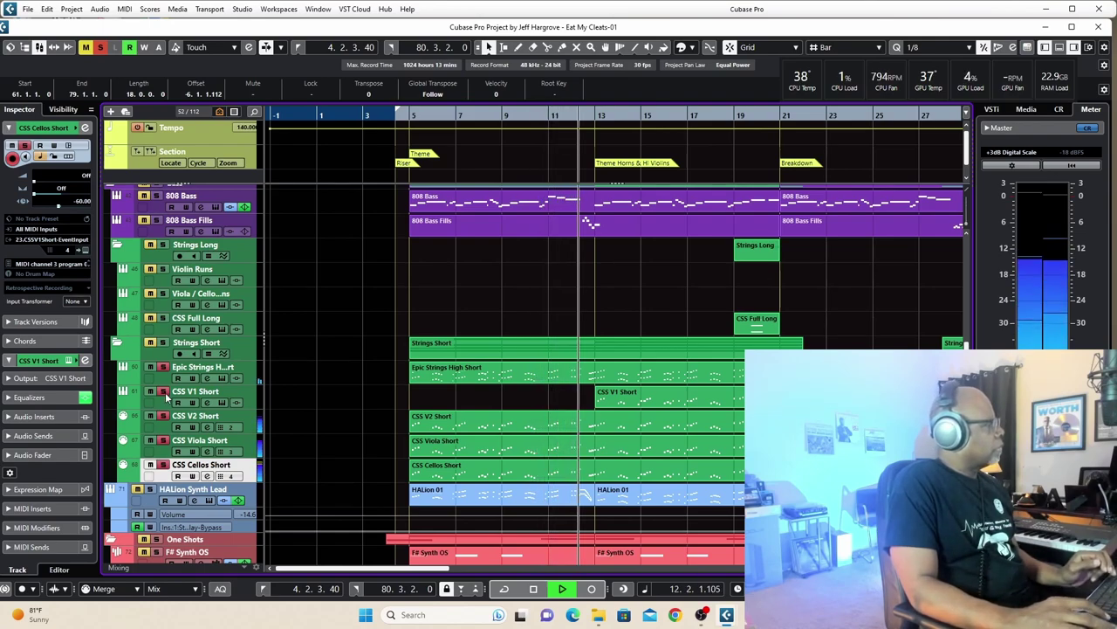
pyautogui.press('space')
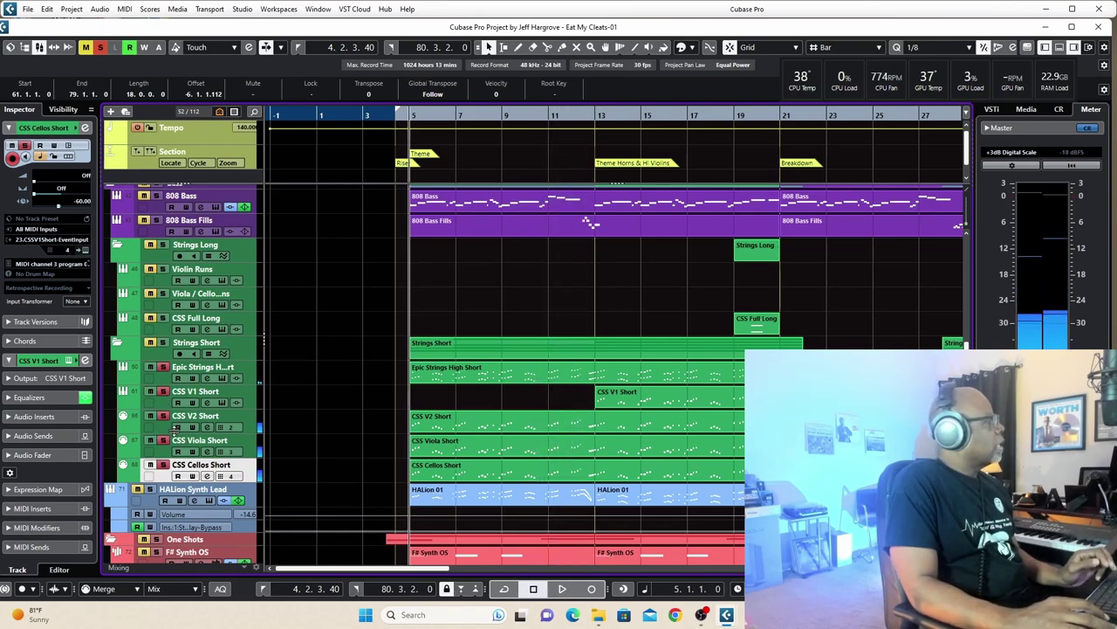
# Add the HALion Synth Lead to the soloed short strings, play them together from bar 5, and stop playback
pyautogui.click(150, 489)
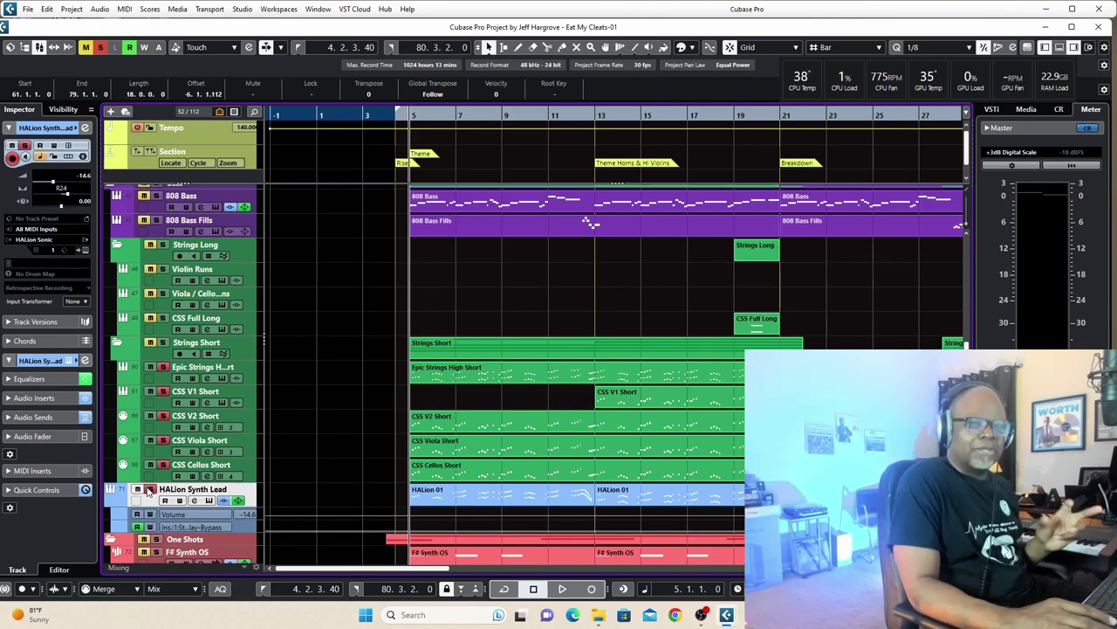
pyautogui.press('space')
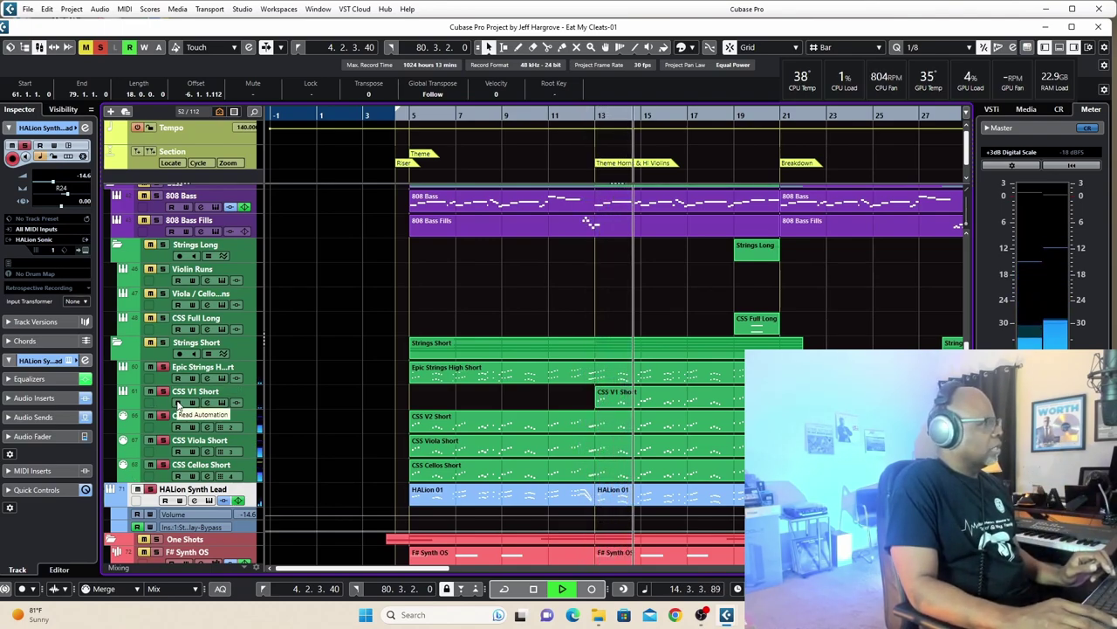
pyautogui.press('space')
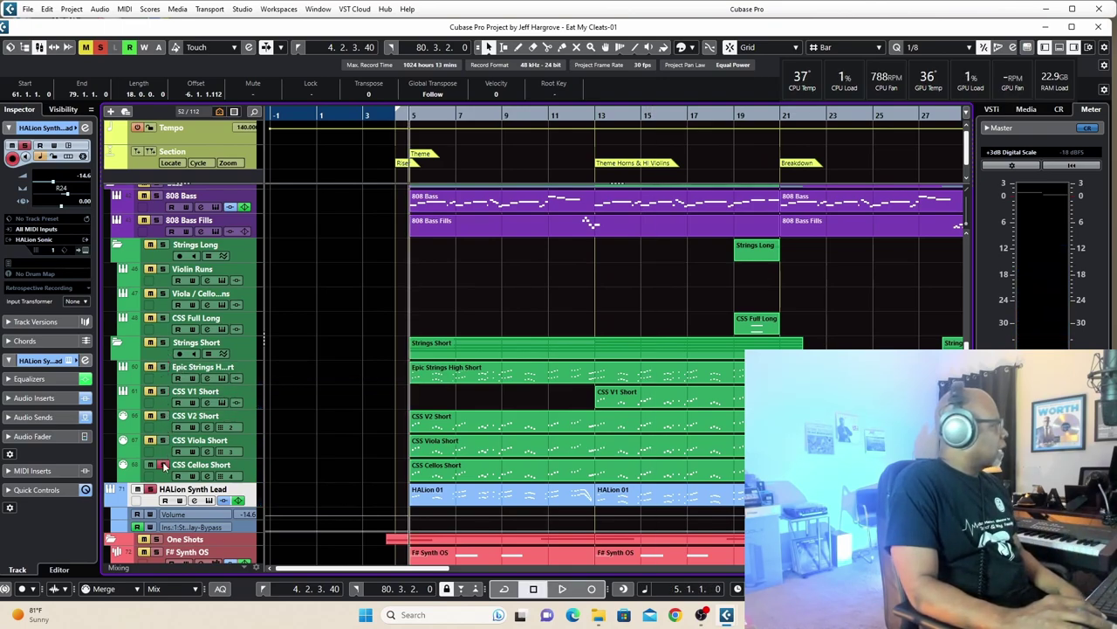
pyautogui.click(85, 128)
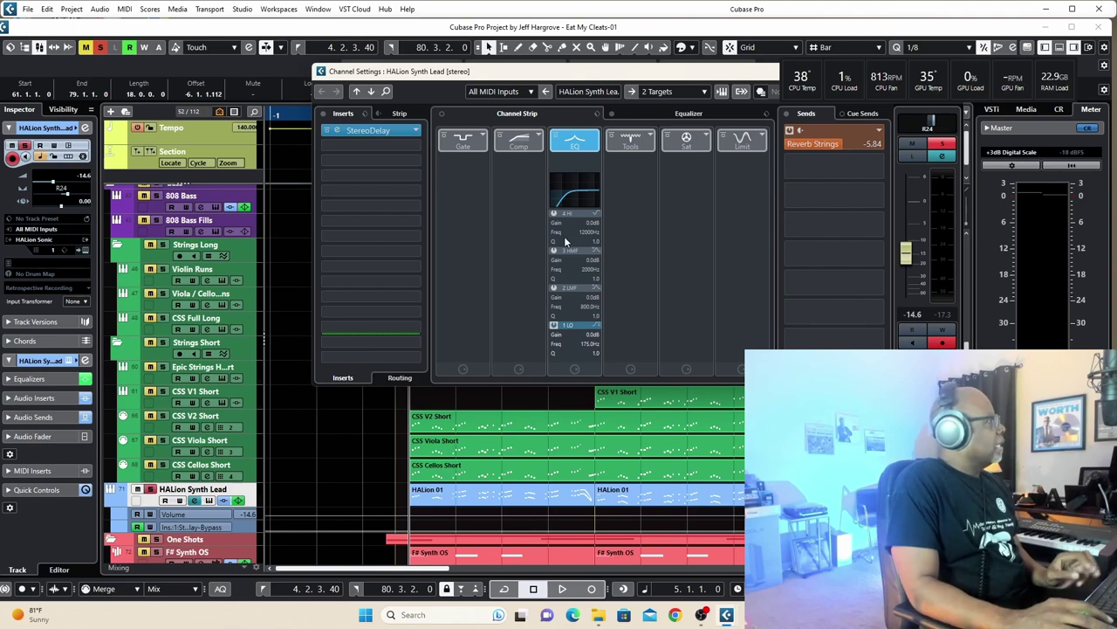
pyautogui.click(384, 133)
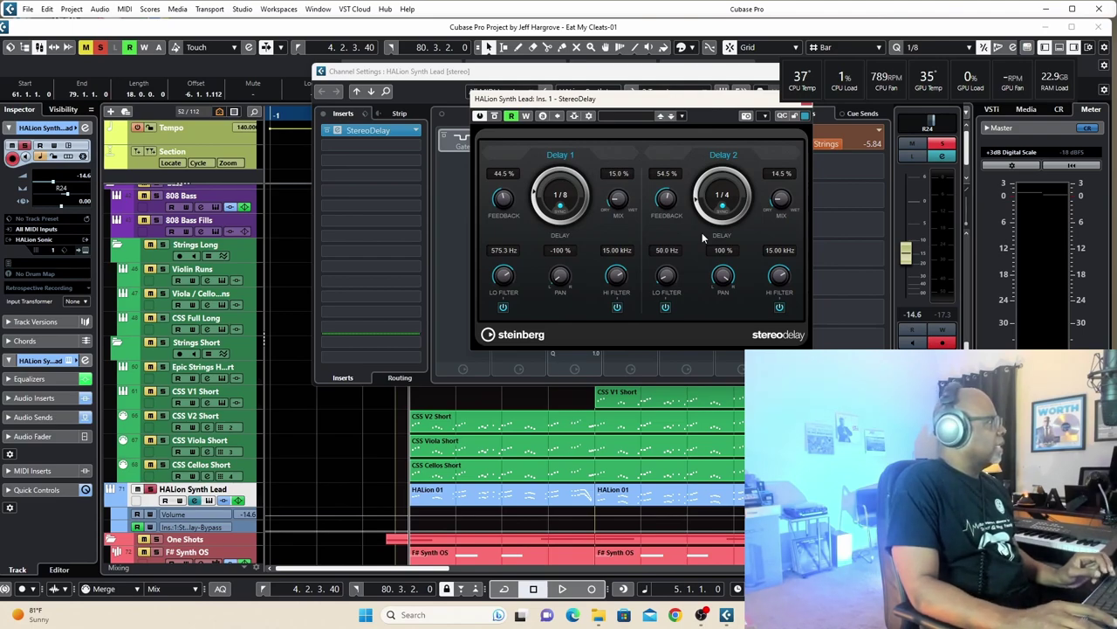
pyautogui.press('space')
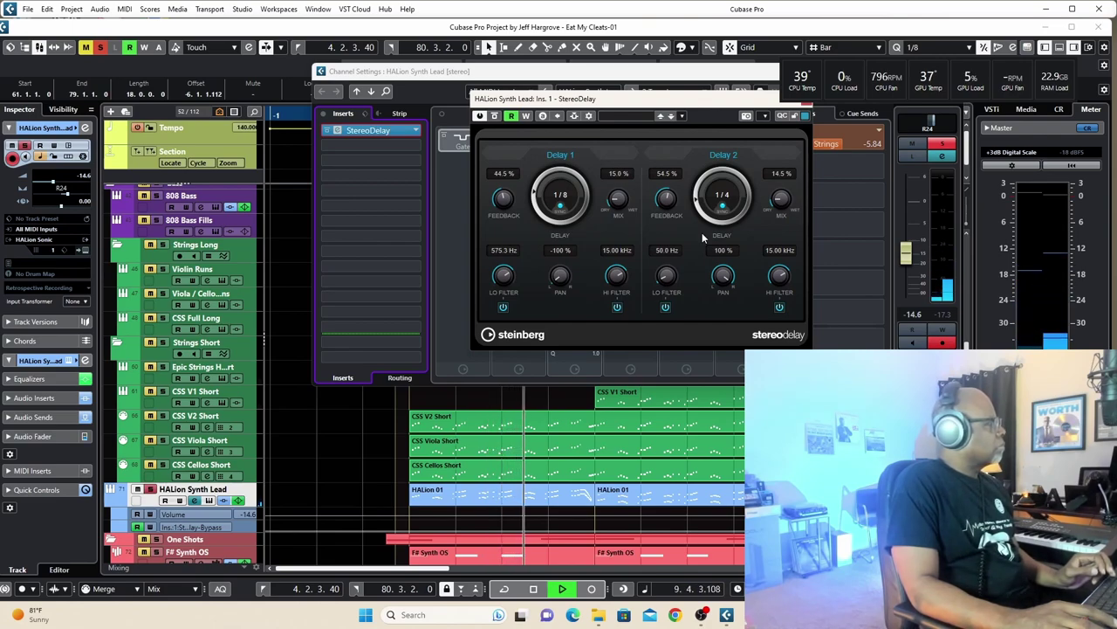
pyautogui.press('space')
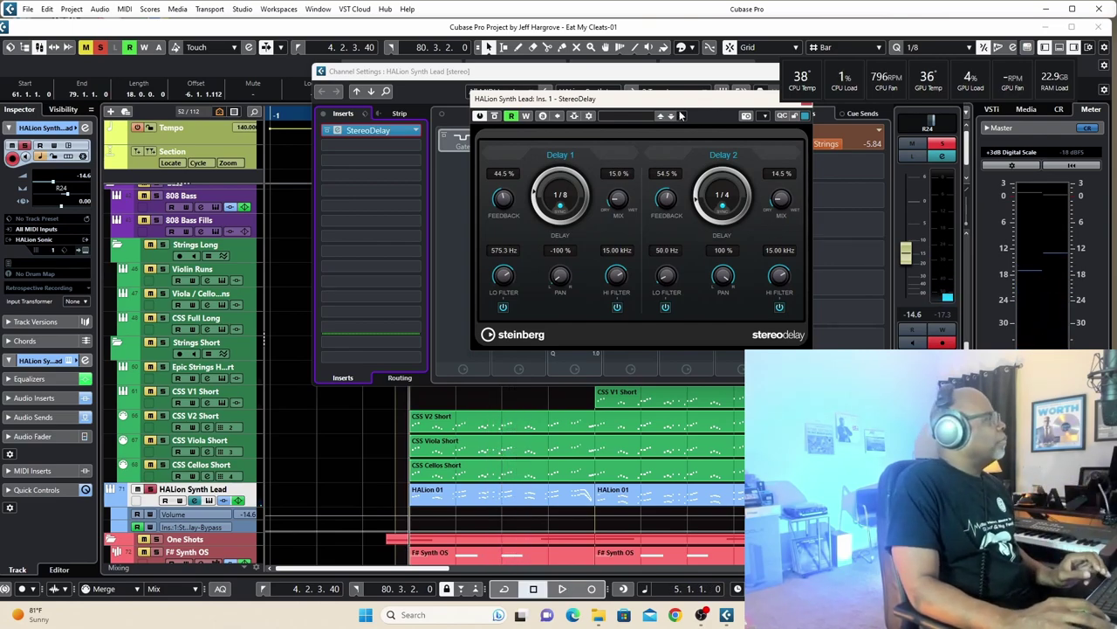
pyautogui.moveTo(679, 104); pyautogui.dragTo(639, 109)
pyautogui.click(766, 105)
pyautogui.moveTo(760, 71); pyautogui.dragTo(716, 117)
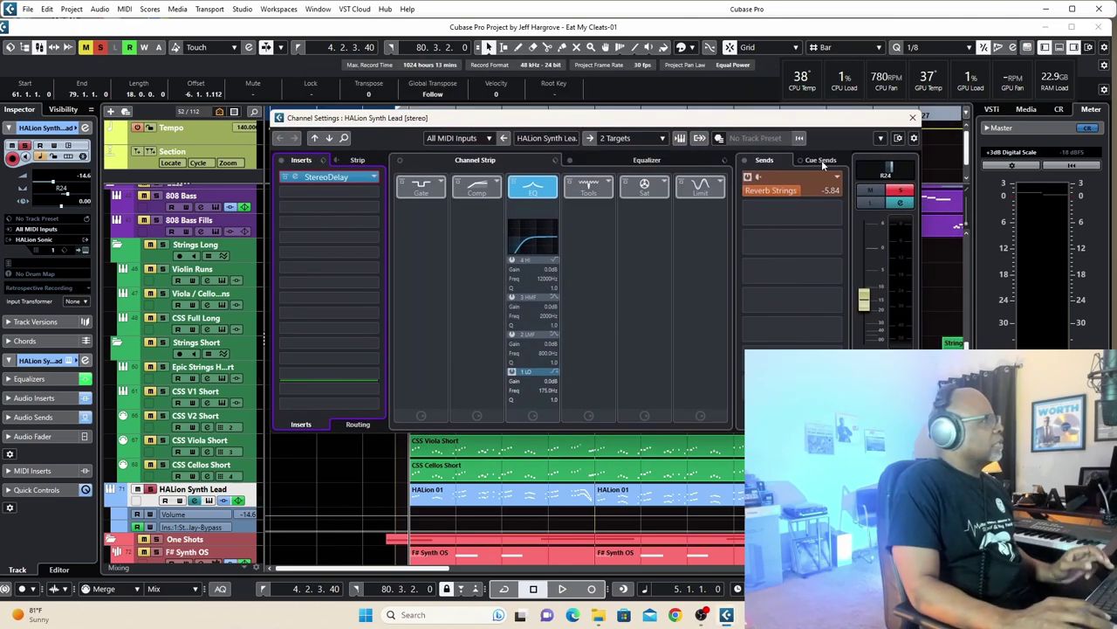
pyautogui.click(911, 119)
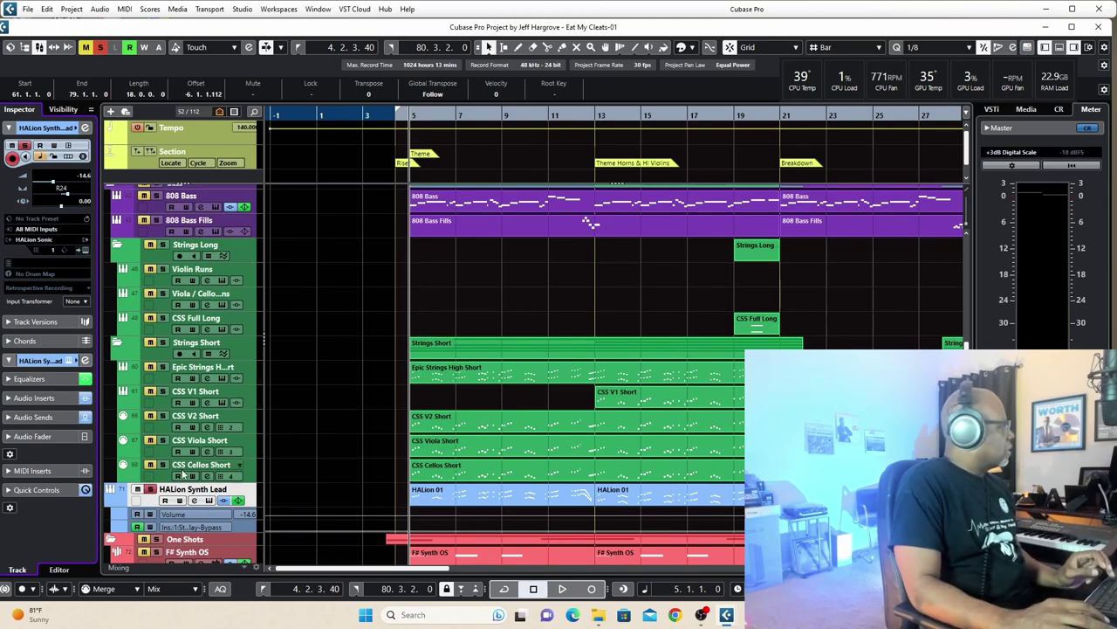
# Solo only the 808 Bass track, play it from bar 5, and stop playback
pyautogui.click(281, 432)
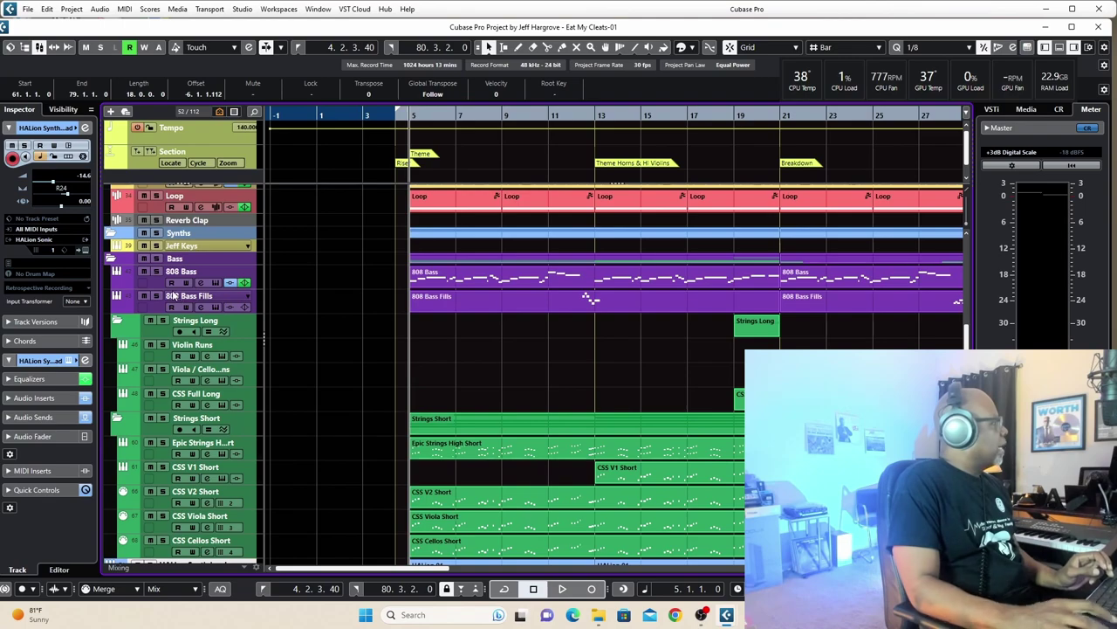
pyautogui.click(157, 272)
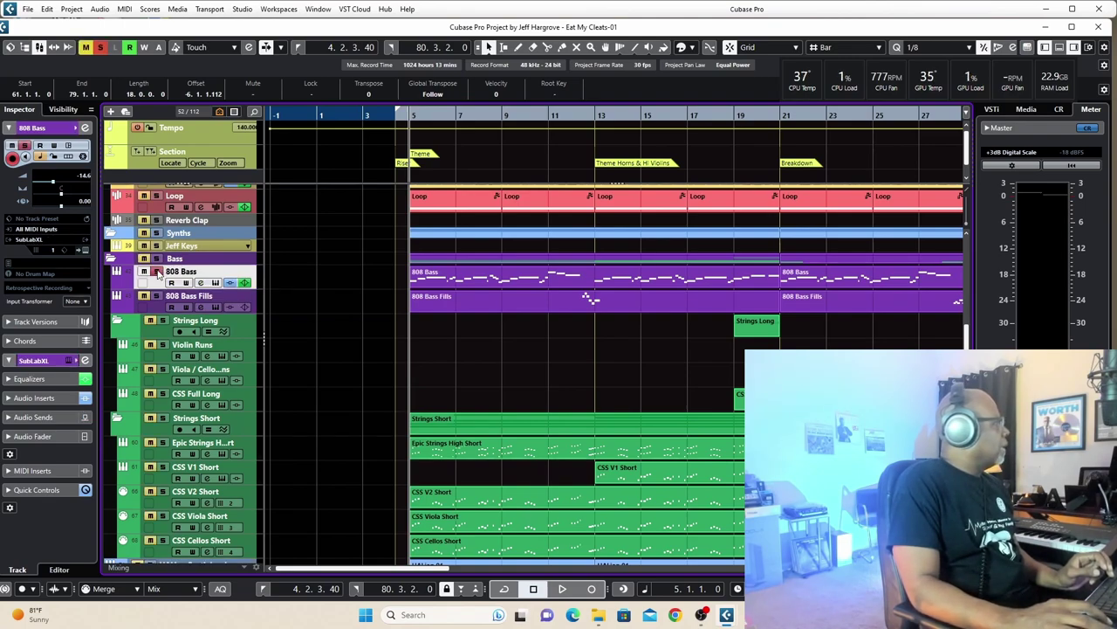
pyautogui.press('space')
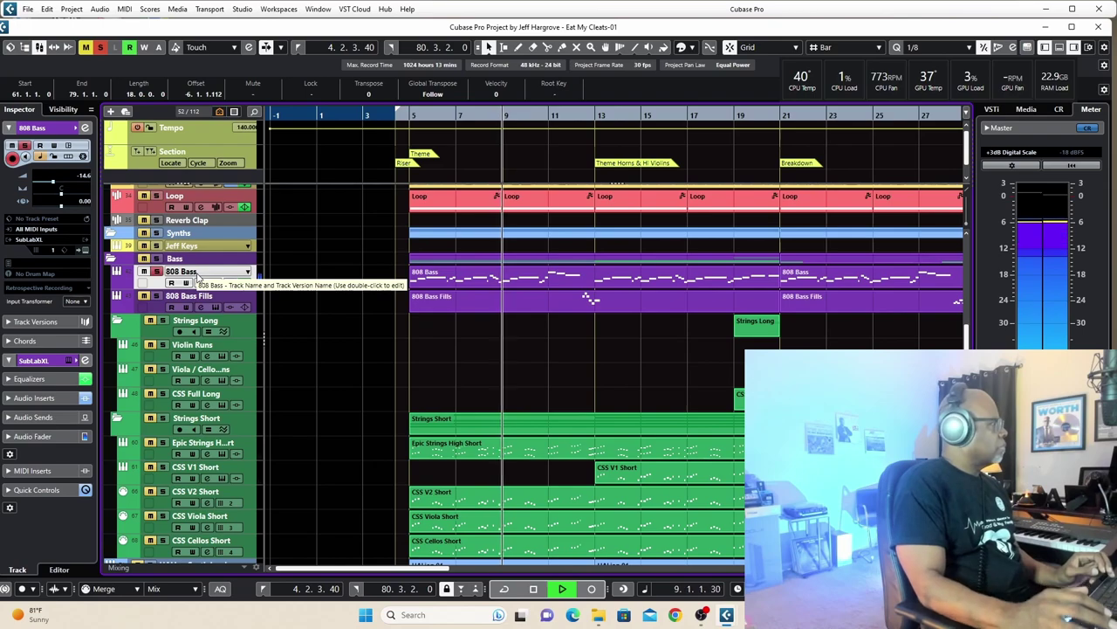
pyautogui.press('space')
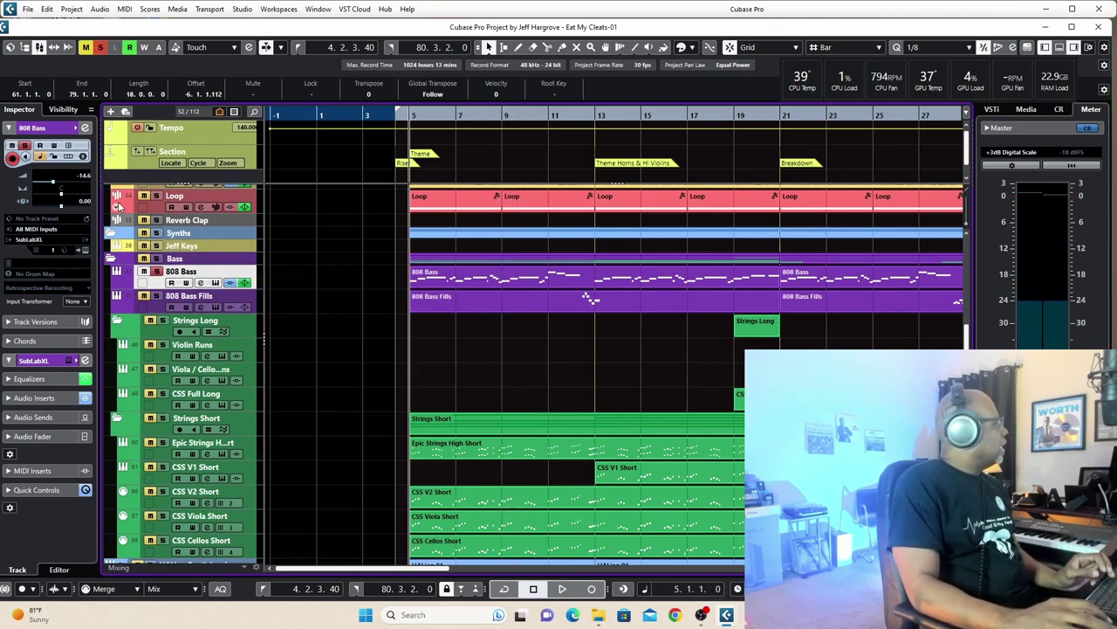
# Open the SubLabXL instrument from the 808 Bass channel settings, audition the bass with it showing, and close the instrument
pyautogui.click(84, 129)
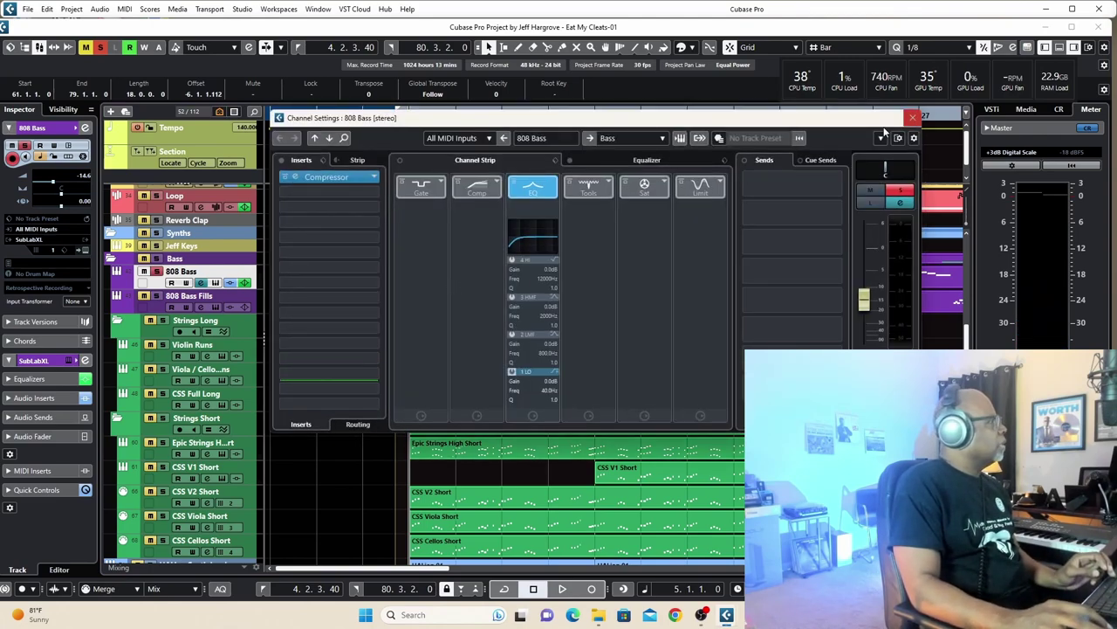
pyautogui.click(679, 140)
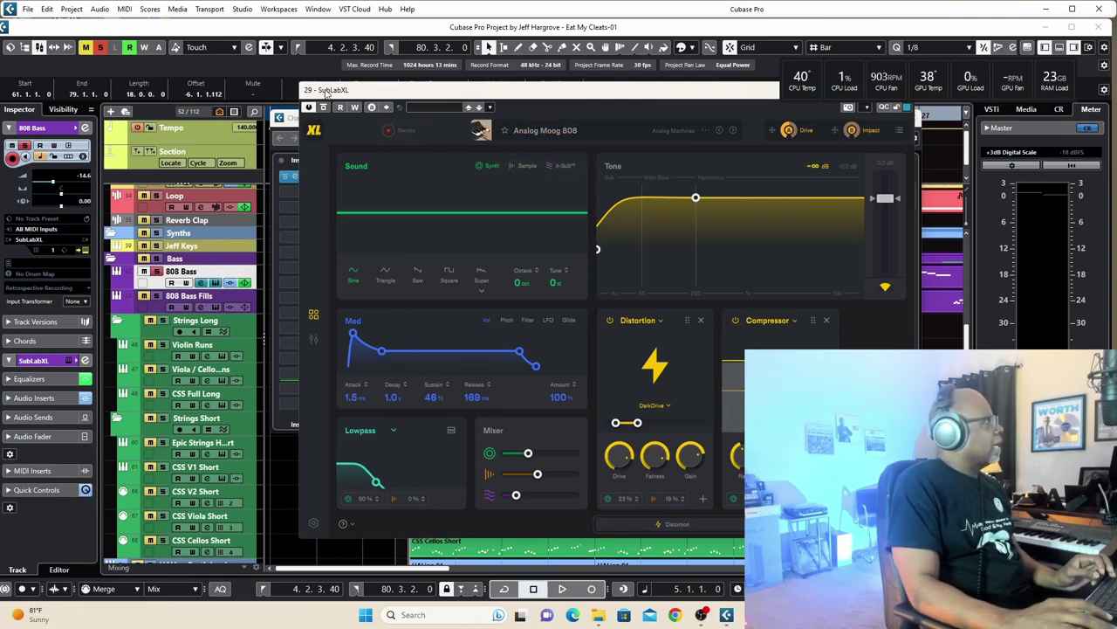
pyautogui.press('space')
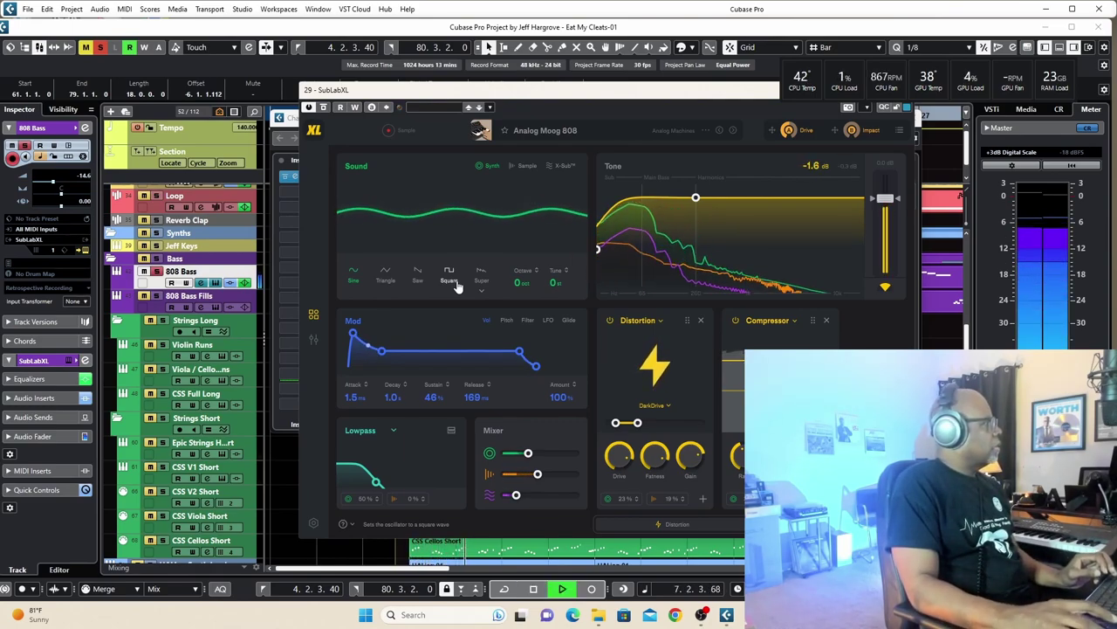
pyautogui.press('space')
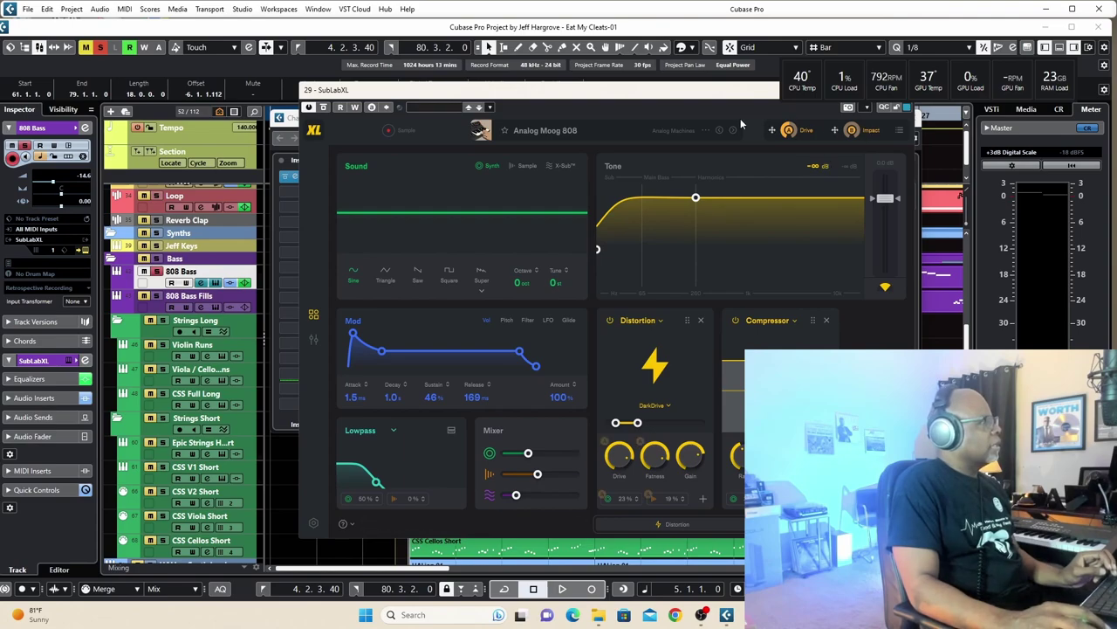
pyautogui.moveTo(666, 90); pyautogui.dragTo(658, 128)
pyautogui.click(868, 114)
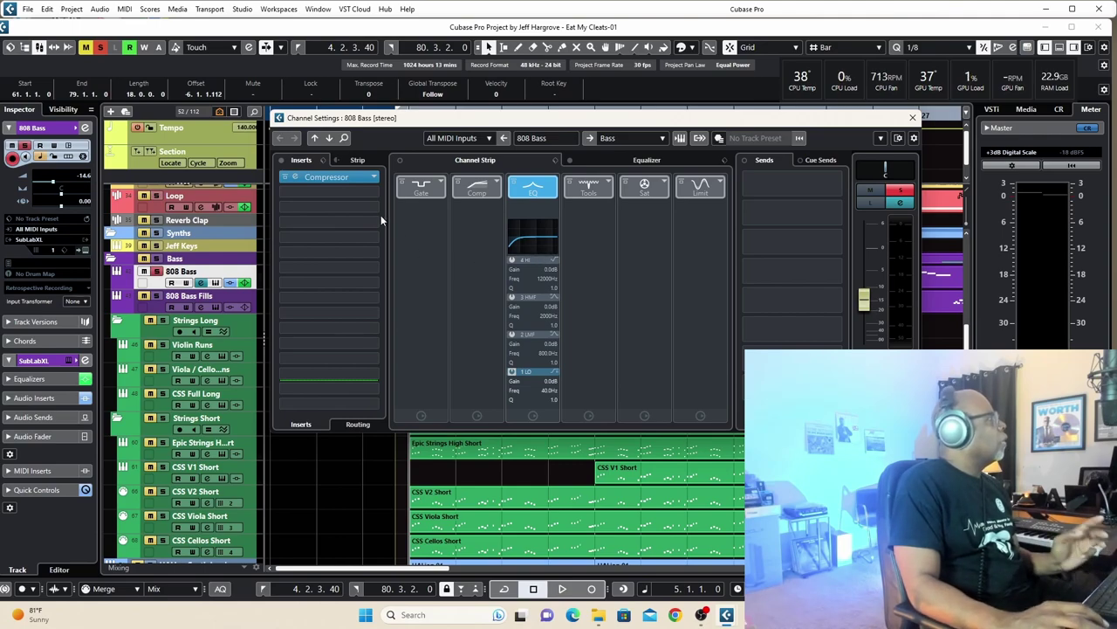
# Check the 808 Bass Compressor insert during playback, resetting its gain reduction reading, and close the compressor and channel settings
pyautogui.click(339, 176)
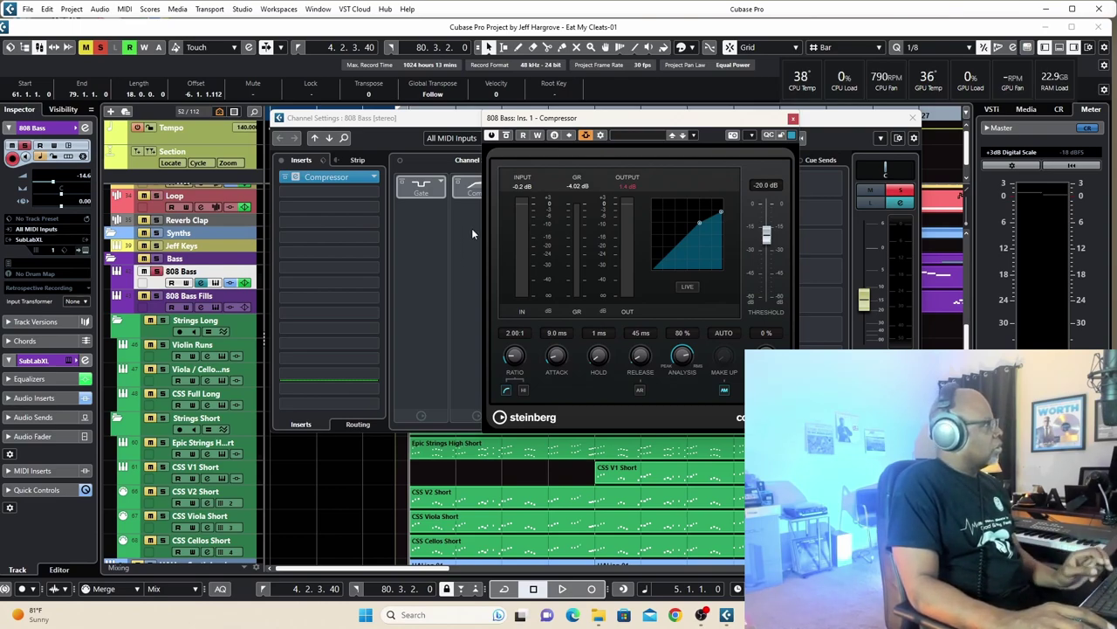
pyautogui.press('space')
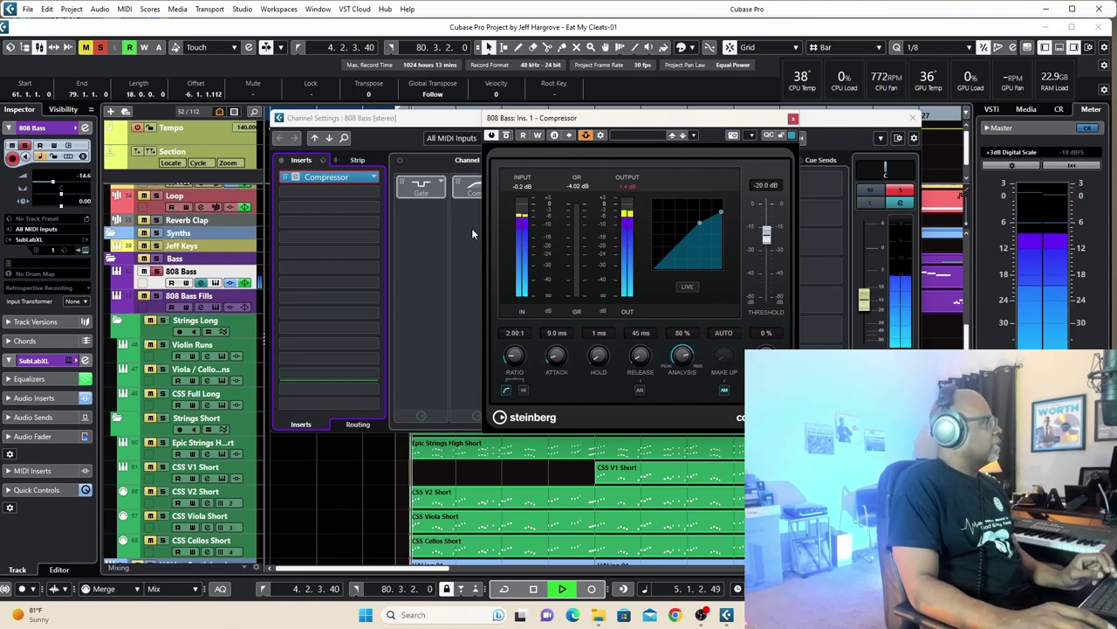
pyautogui.click(573, 188)
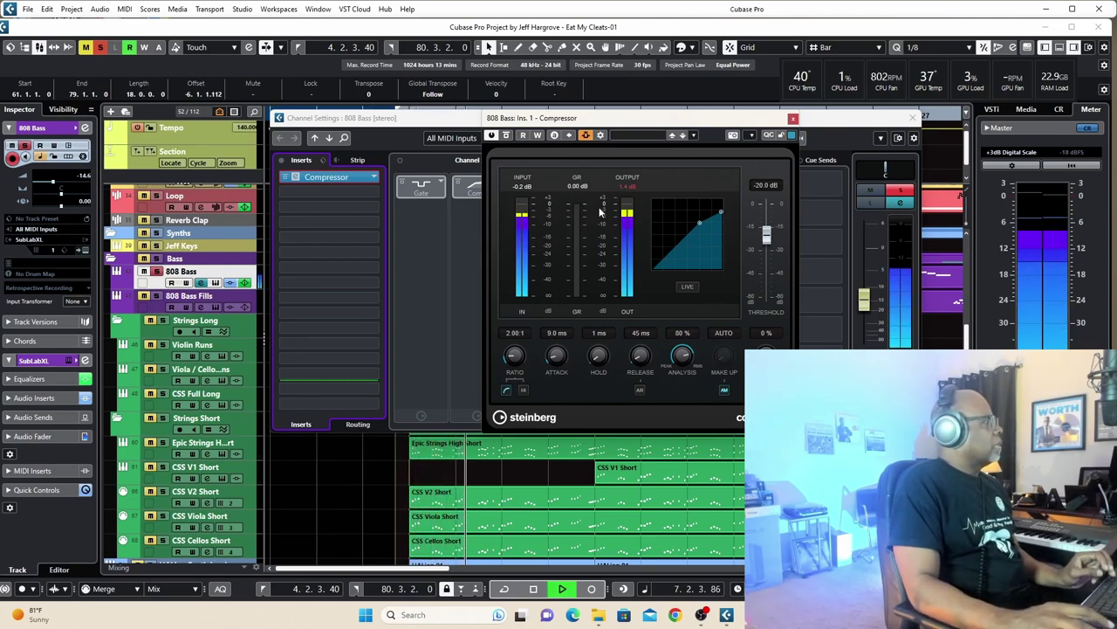
pyautogui.press('space')
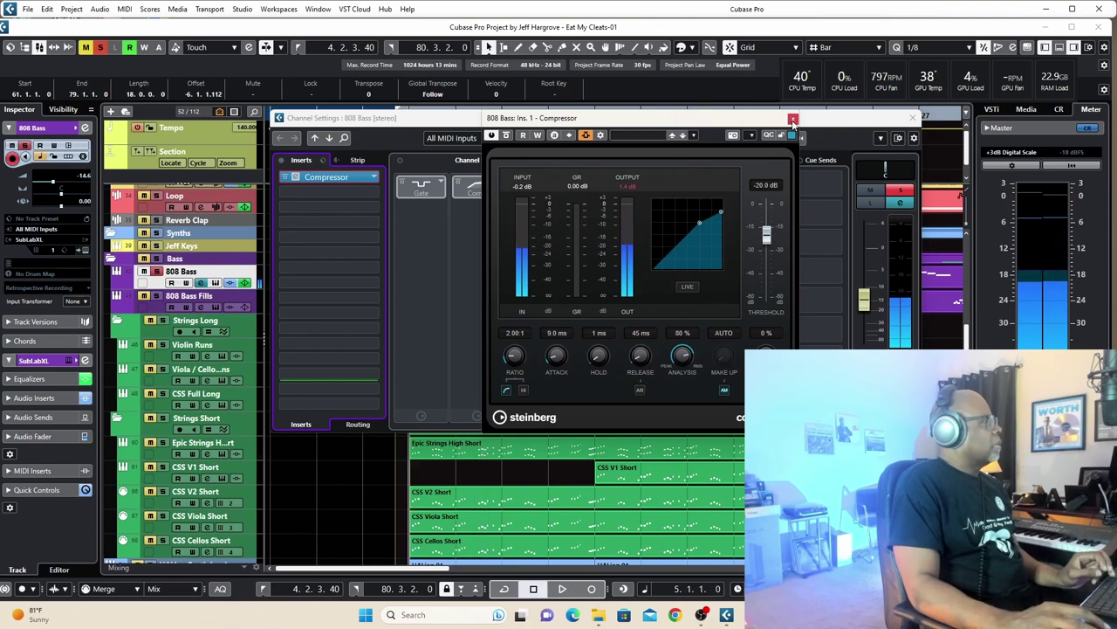
pyautogui.click(453, 207)
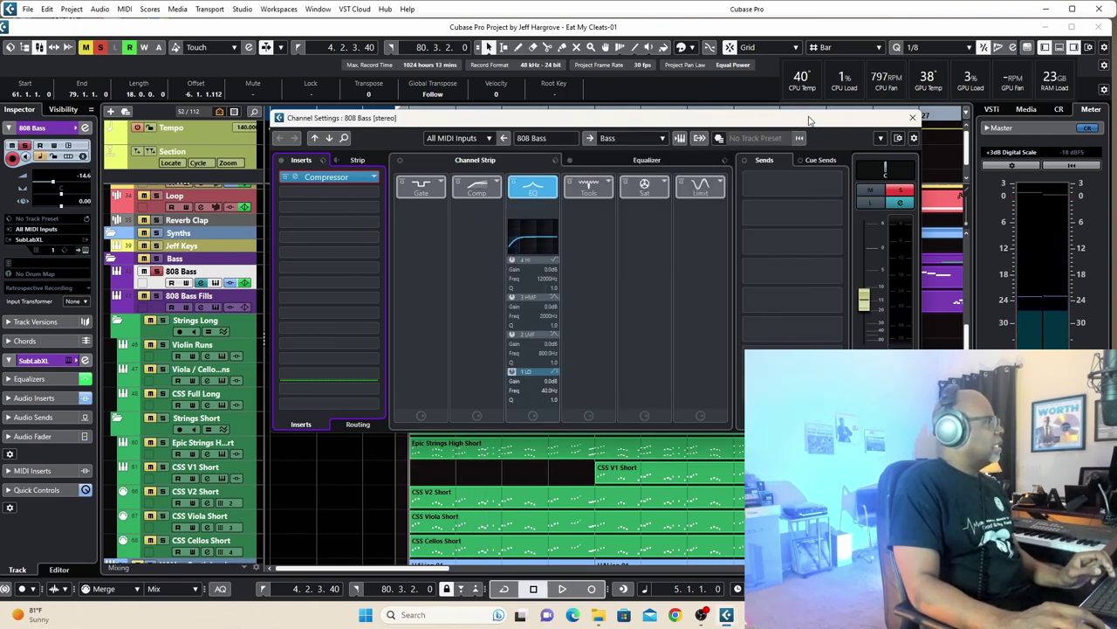
pyautogui.click(912, 117)
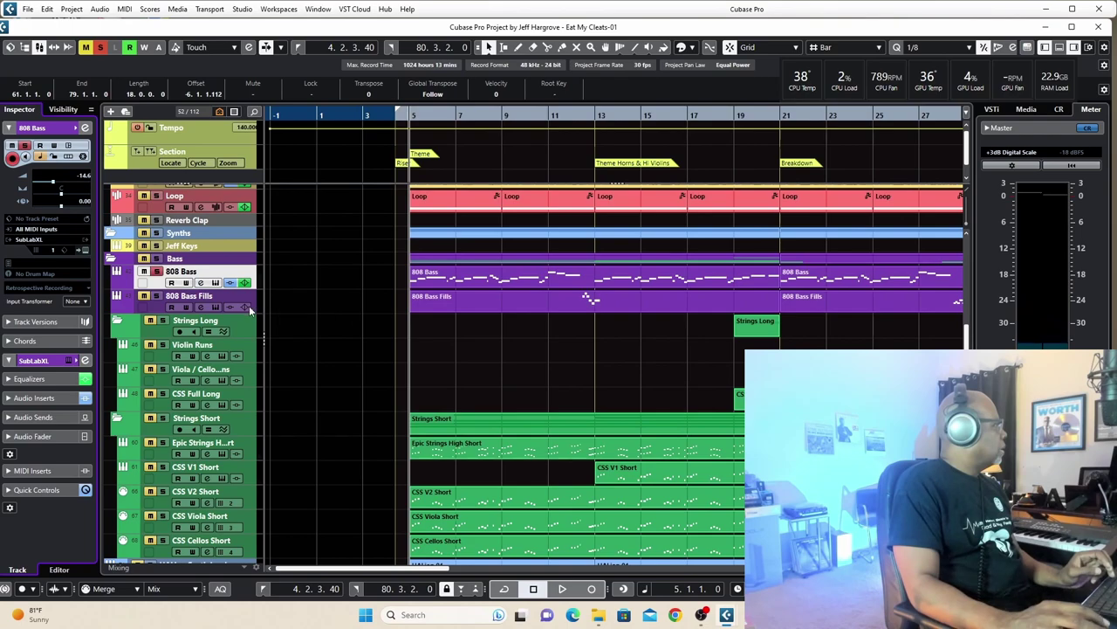
# Add the Kick track to the solo and view its sample in Sampler Control
pyautogui.scroll(3, 242, 310)
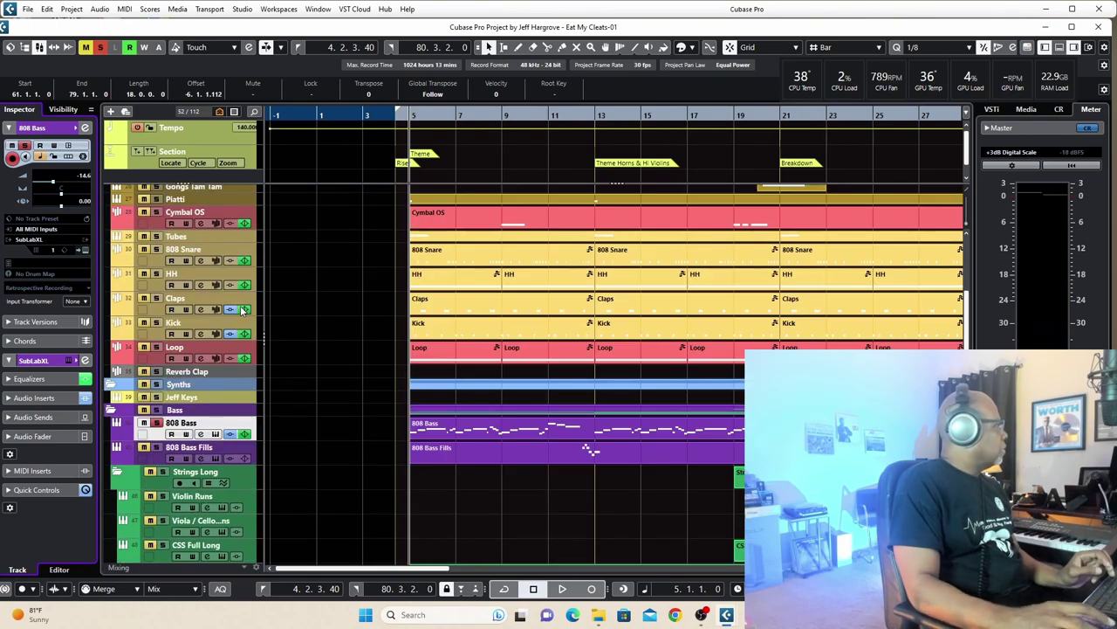
pyautogui.click(174, 328)
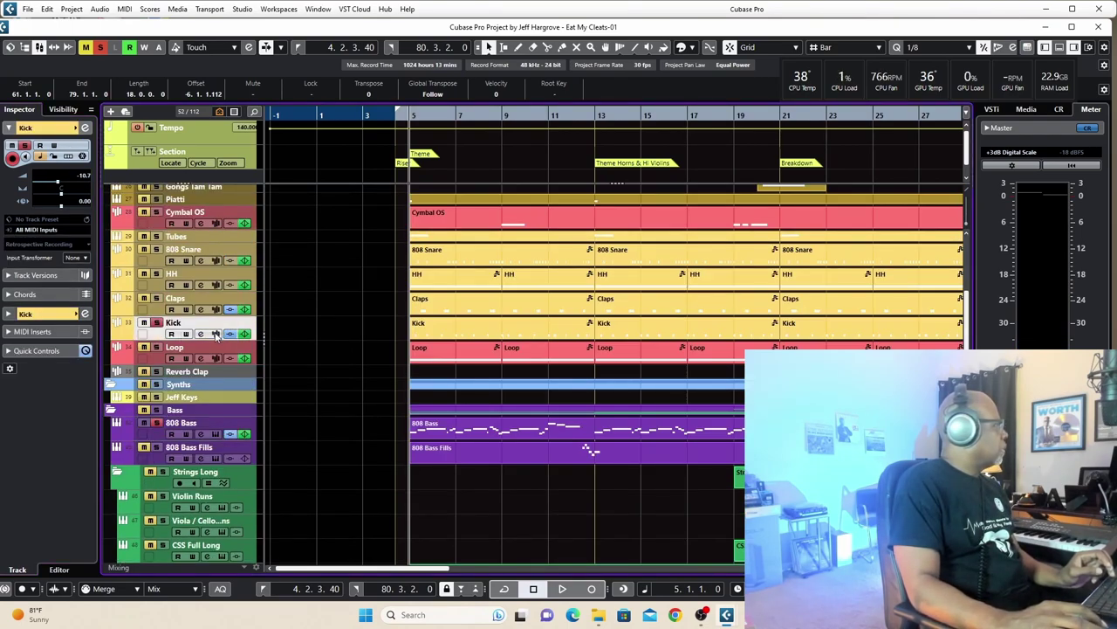
pyautogui.click(216, 335)
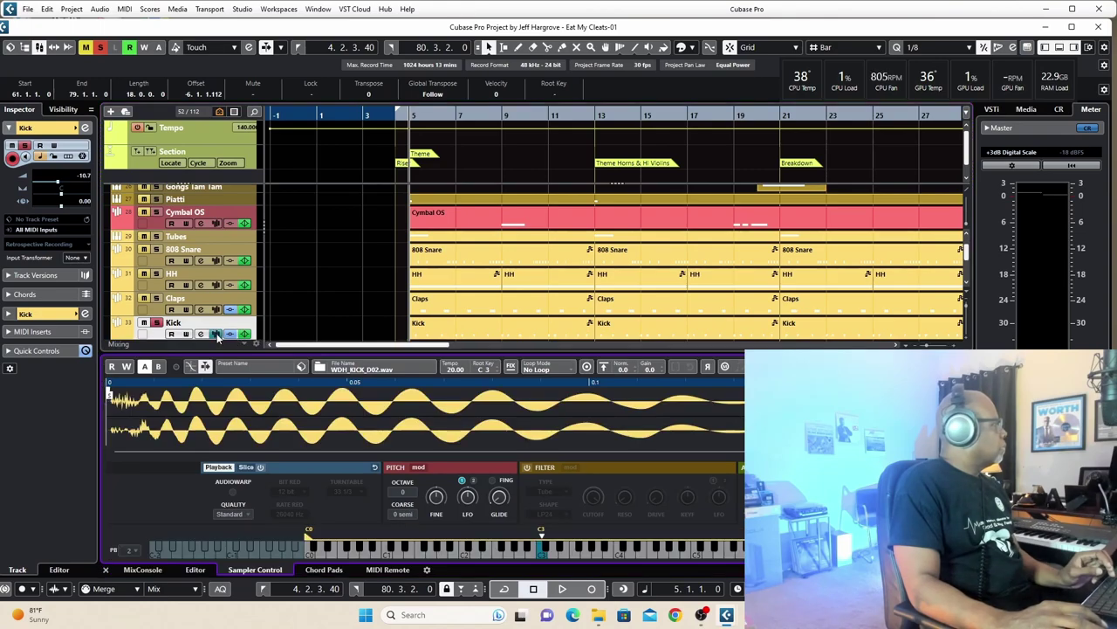
pyautogui.click(217, 337)
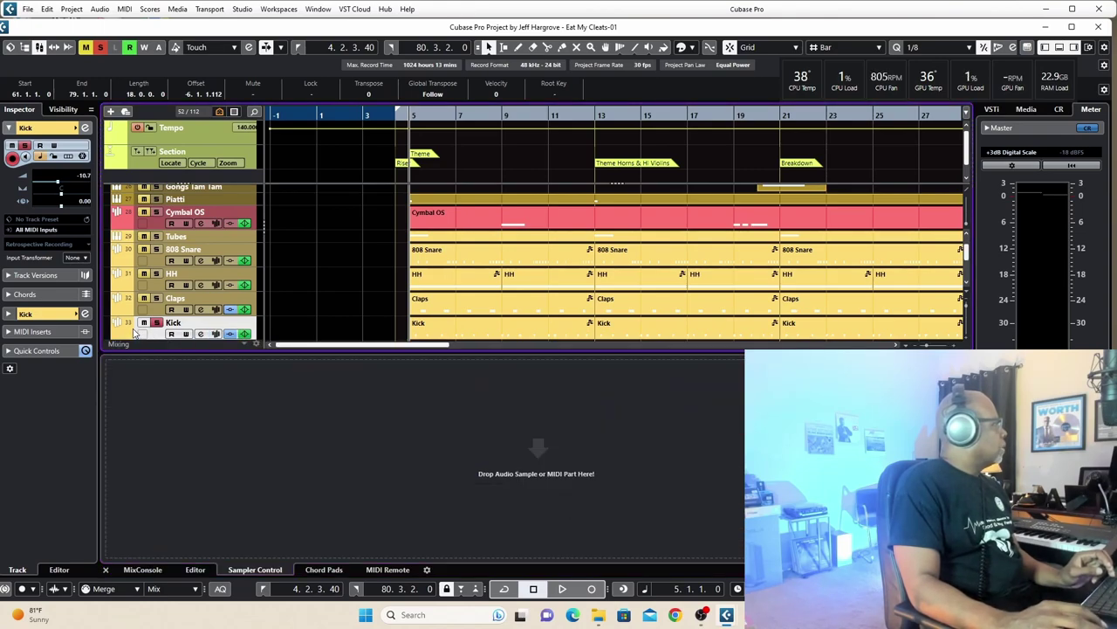
# Open the Kick channel settings, play the soloed Kick and 808 Bass, and close the channel settings and Sampler Control
pyautogui.click(85, 129)
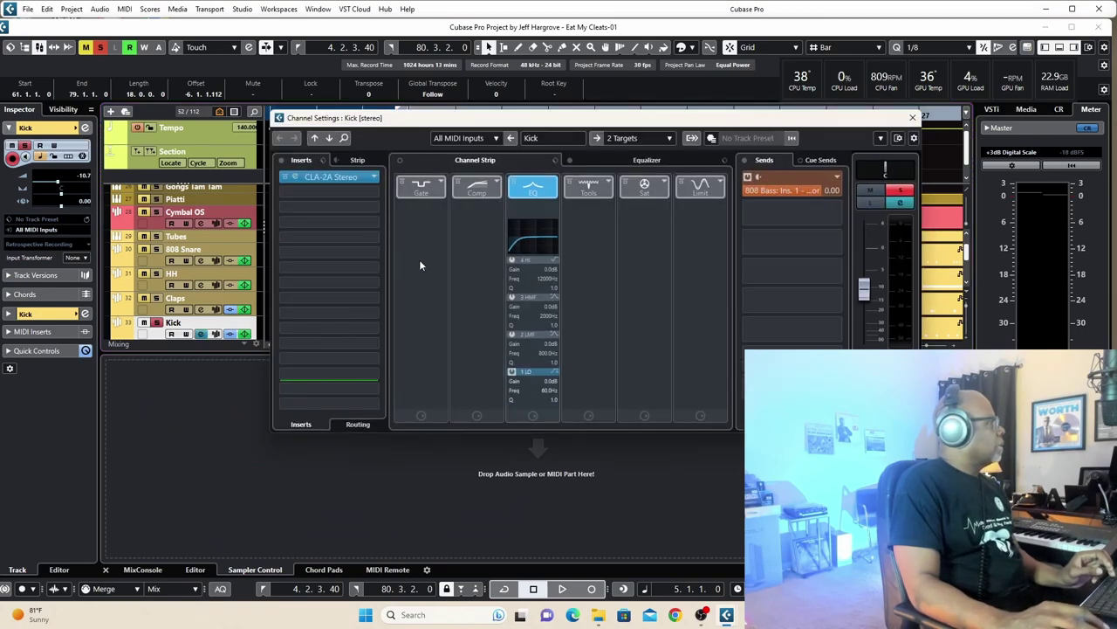
pyautogui.press('space')
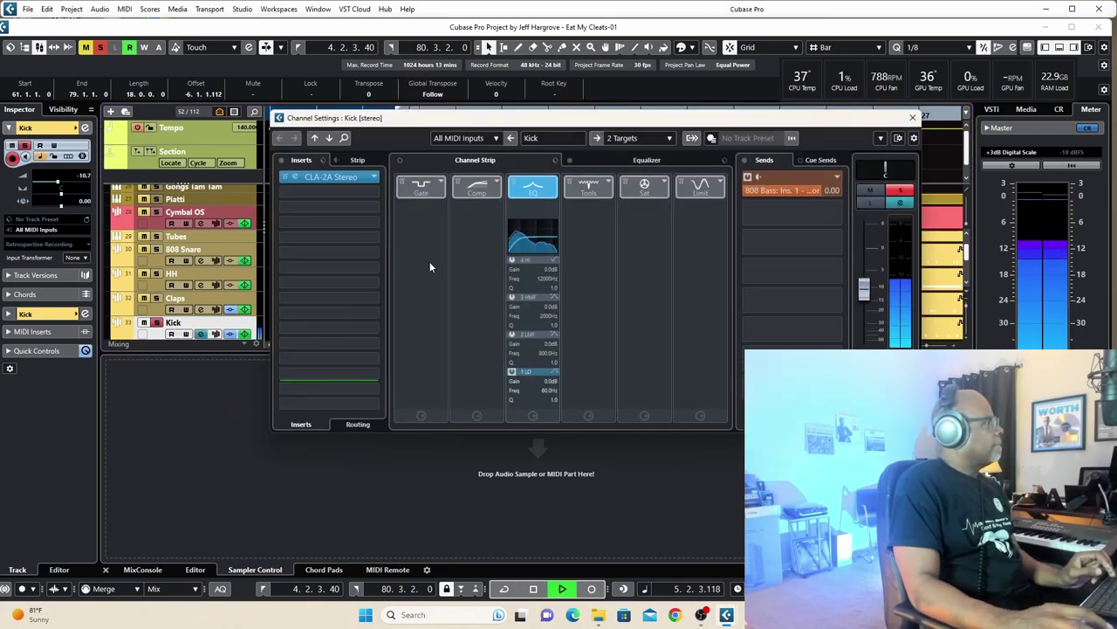
pyautogui.click(912, 117)
pyautogui.click(105, 569)
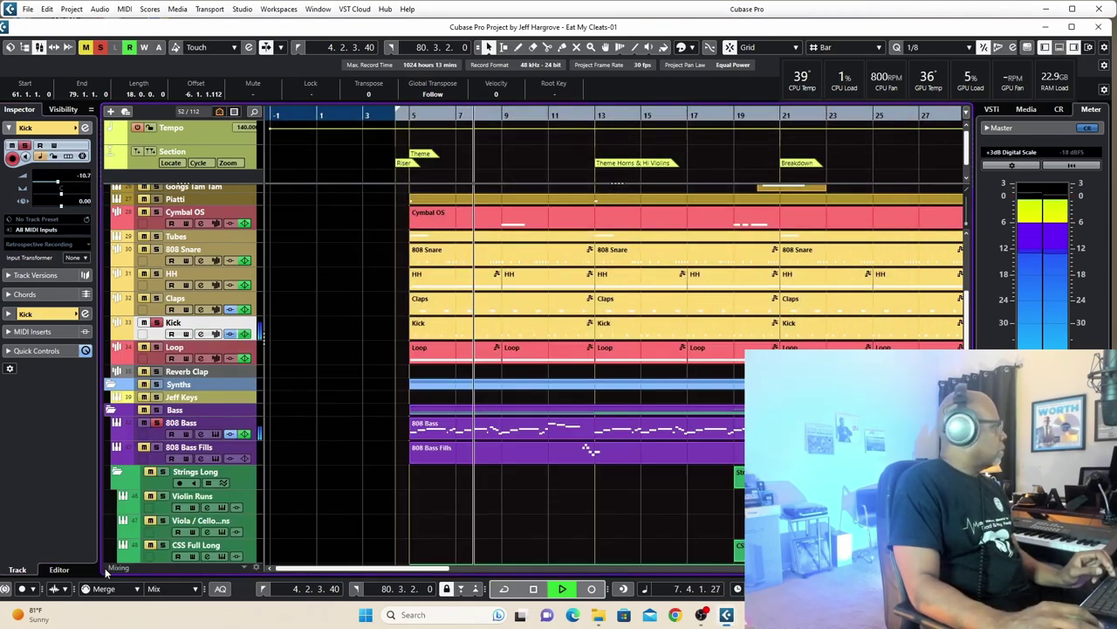
# Check the 808 Bass Compressor insert during playback, stop playback, and close the compressor and channel settings
pyautogui.click(201, 434)
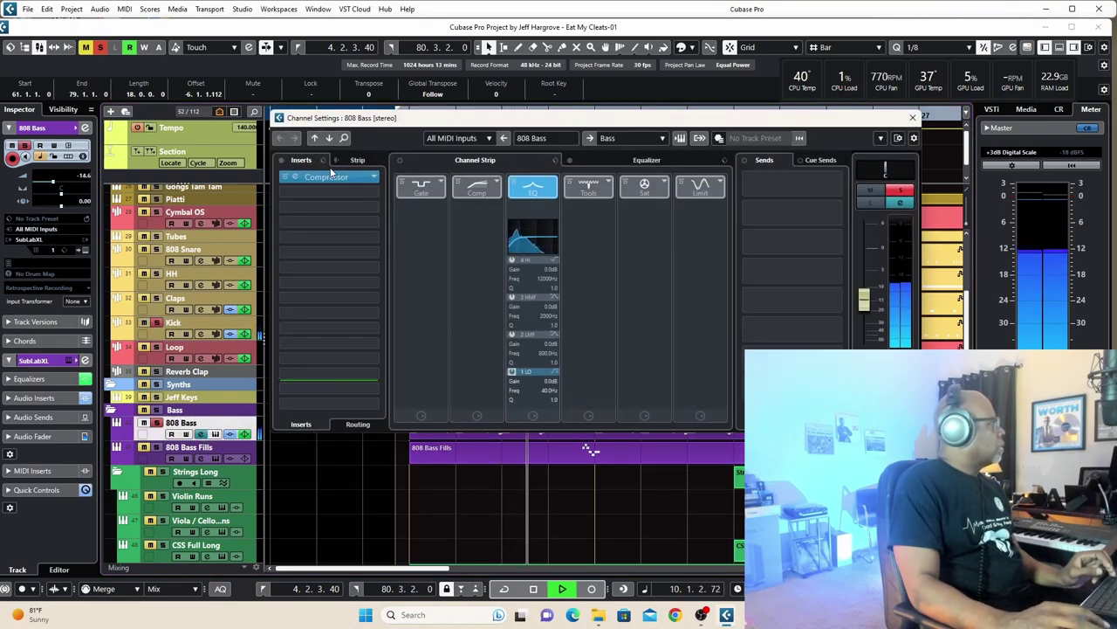
pyautogui.click(329, 176)
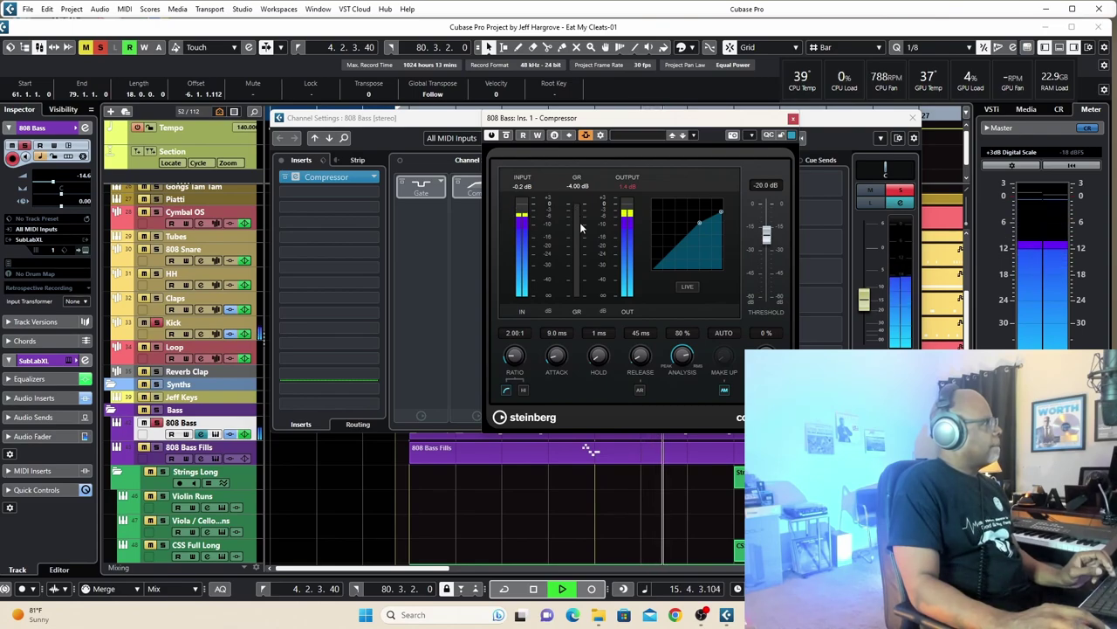
pyautogui.press('space')
pyautogui.click(793, 118)
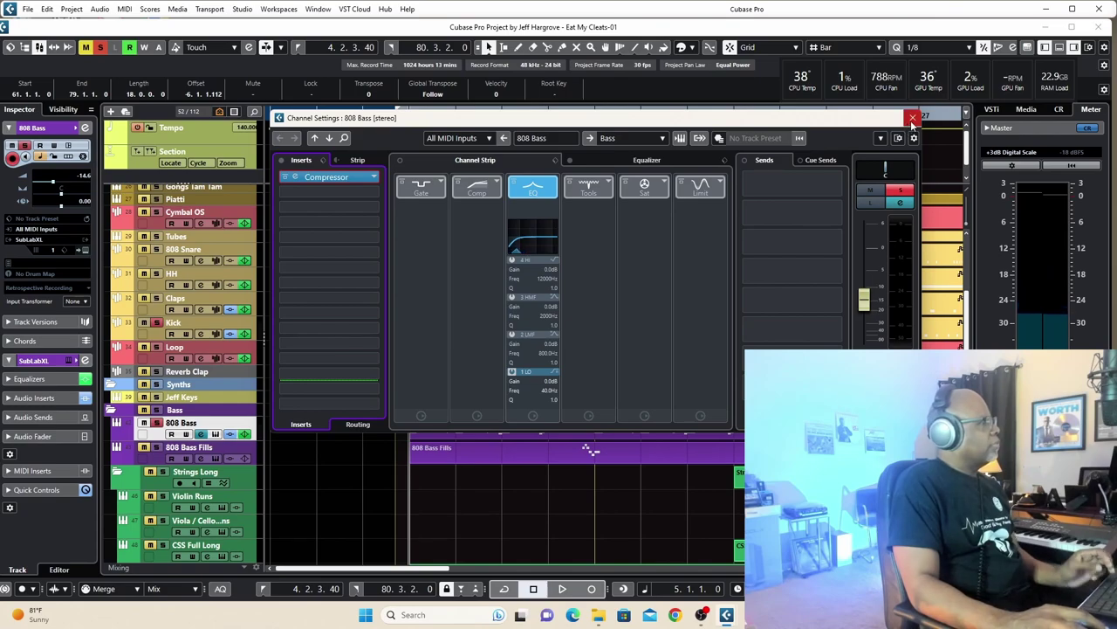
pyautogui.click(912, 118)
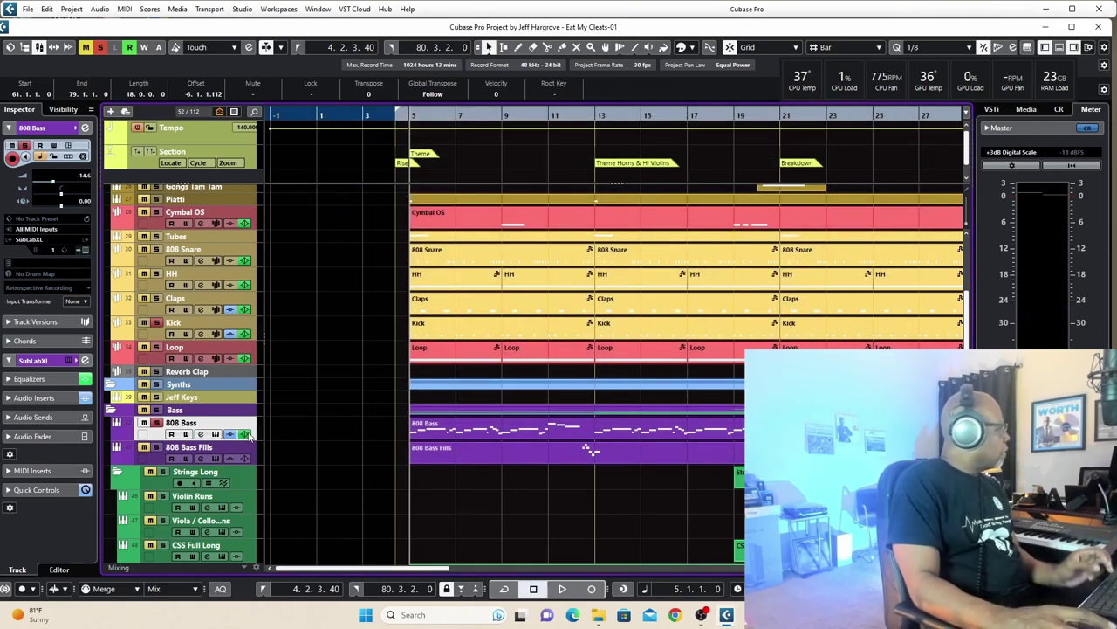
# Play the soloed Kick and 808 Bass, add 808 Bass Fills to the solo, and play from bar 11
pyautogui.press('space')
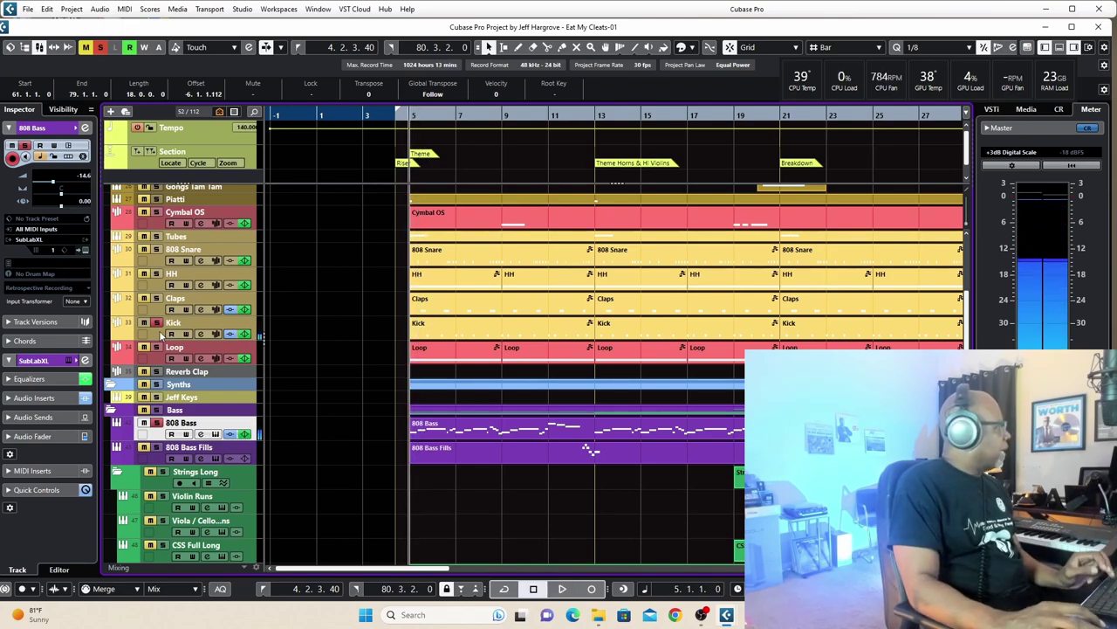
pyautogui.click(157, 449)
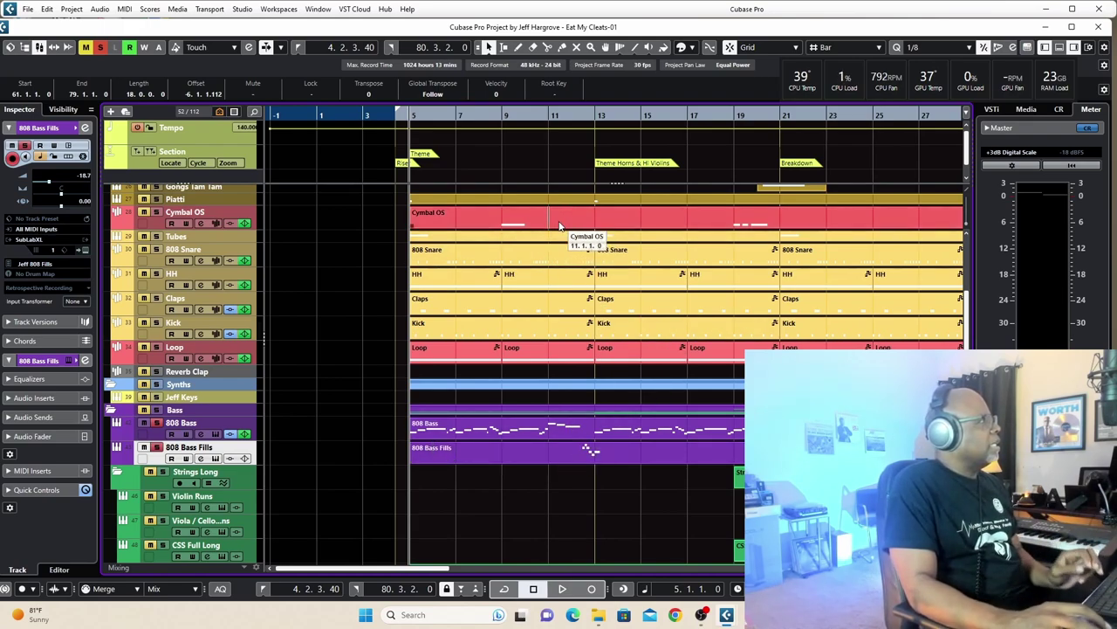
pyautogui.click(552, 115)
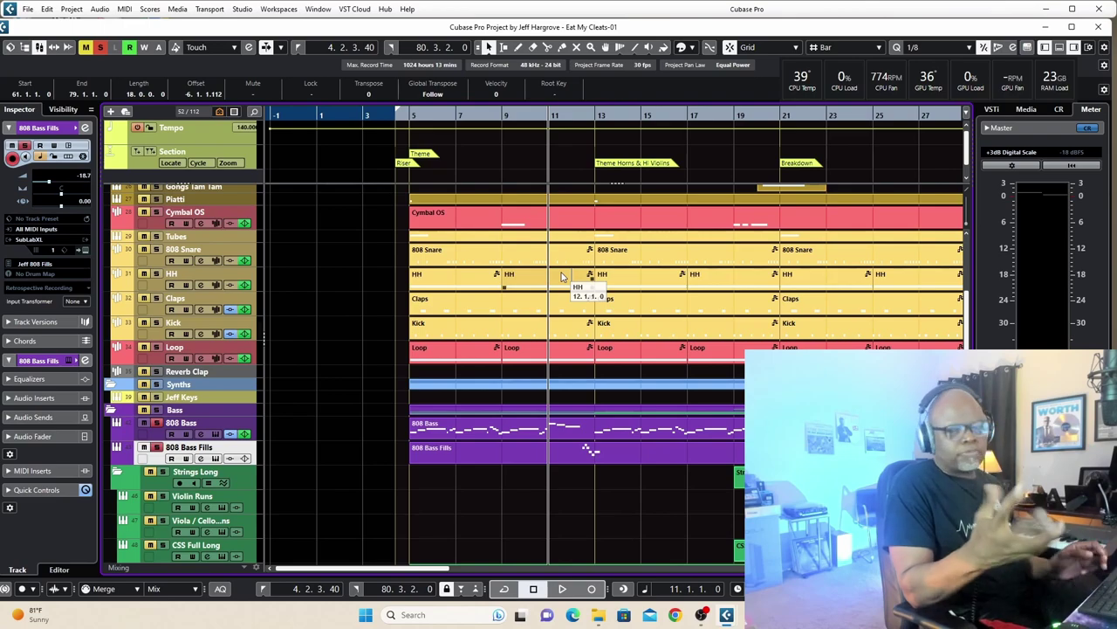
pyautogui.press('space')
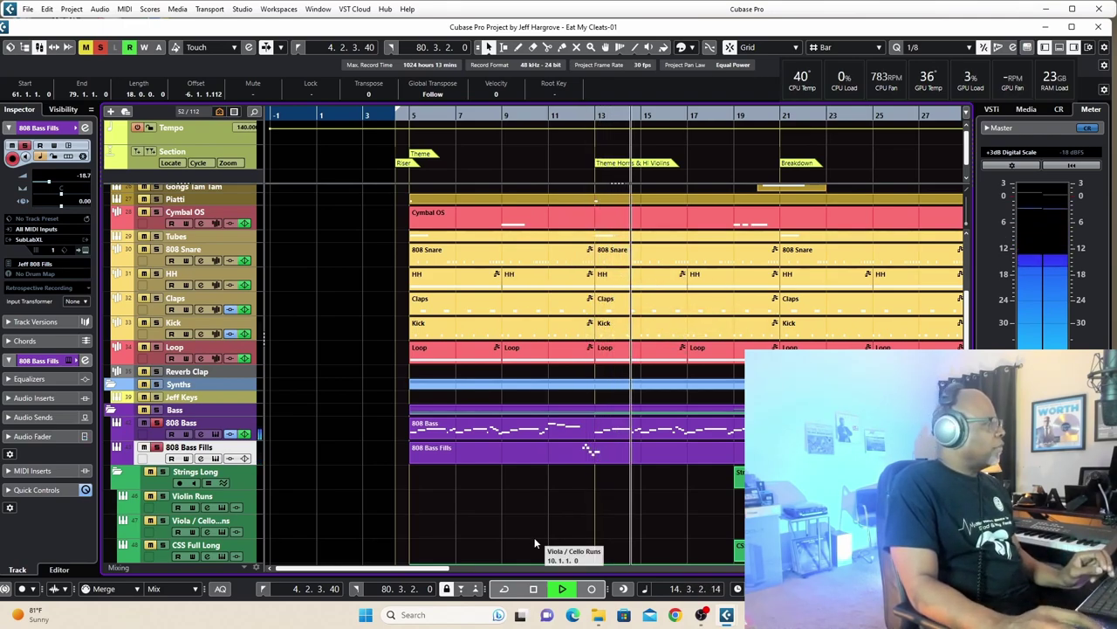
pyautogui.click(533, 588)
# Open the 808 Bass Fills instrument to view its Sub Phatty 808 preset, and close it again
pyautogui.moveTo(417, 574); pyautogui.dragTo(454, 578)
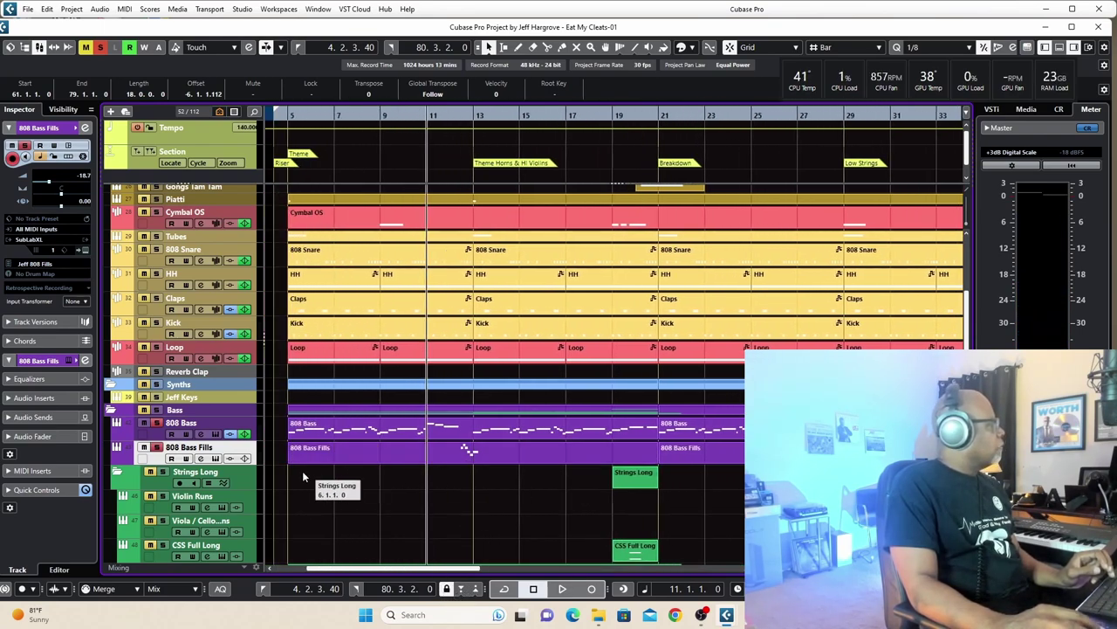
pyautogui.click(215, 458)
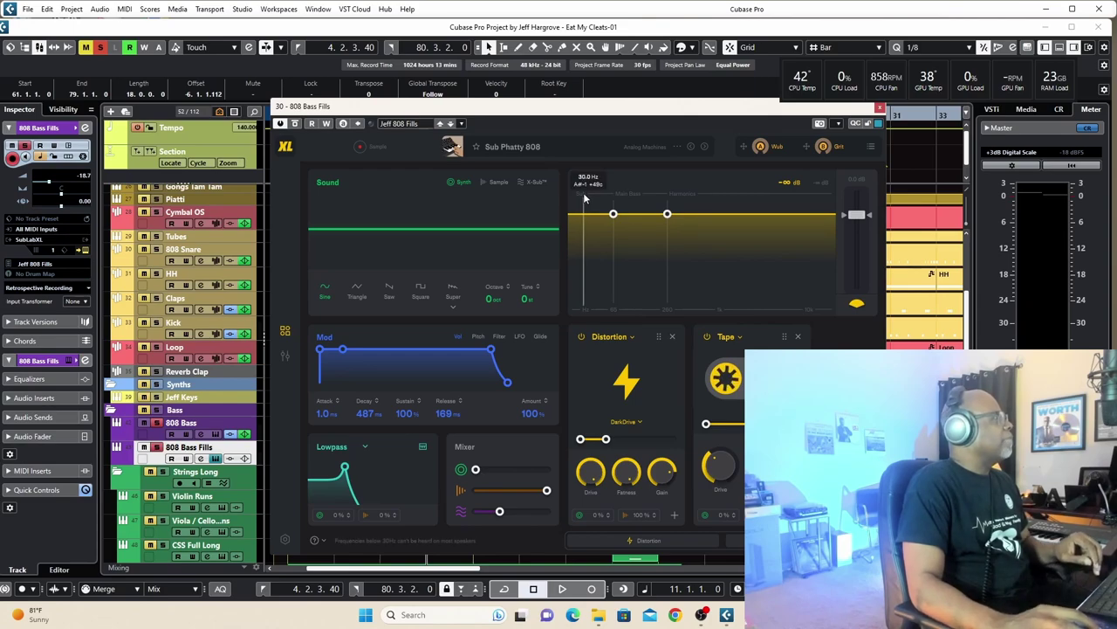
pyautogui.moveTo(605, 106); pyautogui.dragTo(531, 109)
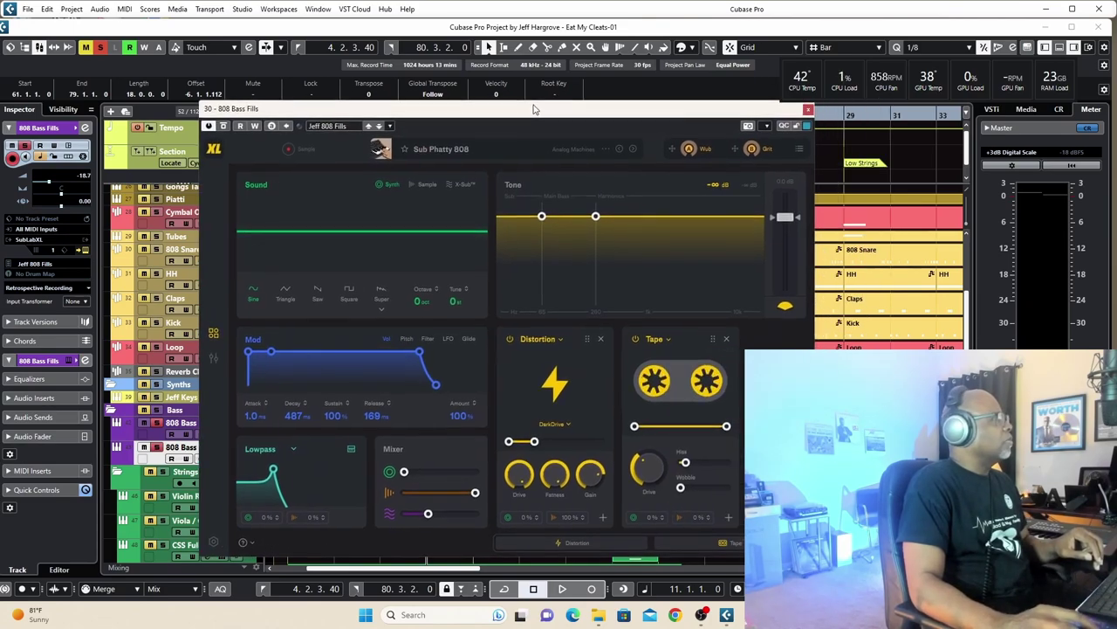
pyautogui.click(810, 110)
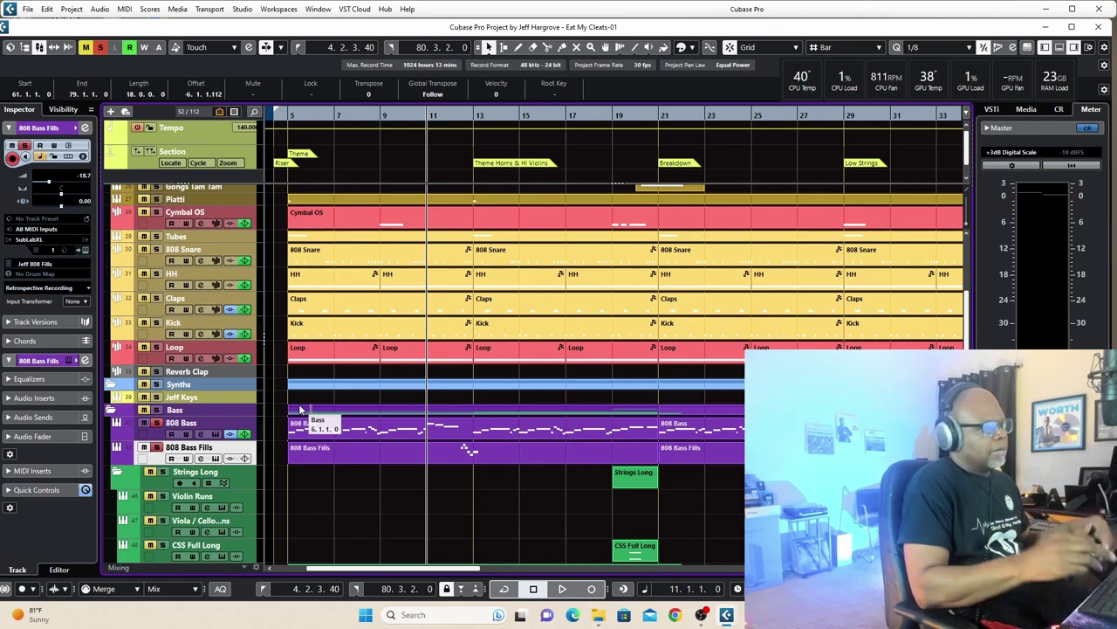
pyautogui.moveTo(300, 409)
pyautogui.mouseDown()
pyautogui.moveTo(289, 407)
pyautogui.moveTo(471, 448)
pyautogui.moveTo(288, 407)
pyautogui.mouseUp()
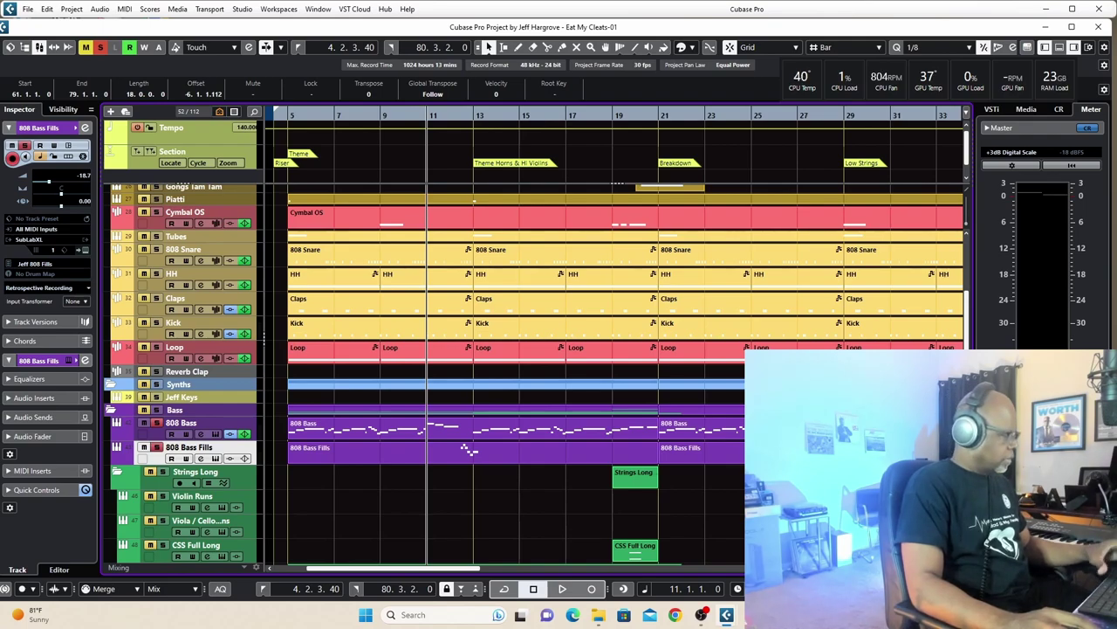
# In the MixConsole, route the 808 Bass Fills output to Stereo Out and back to the Bass group
pyautogui.press('F3')
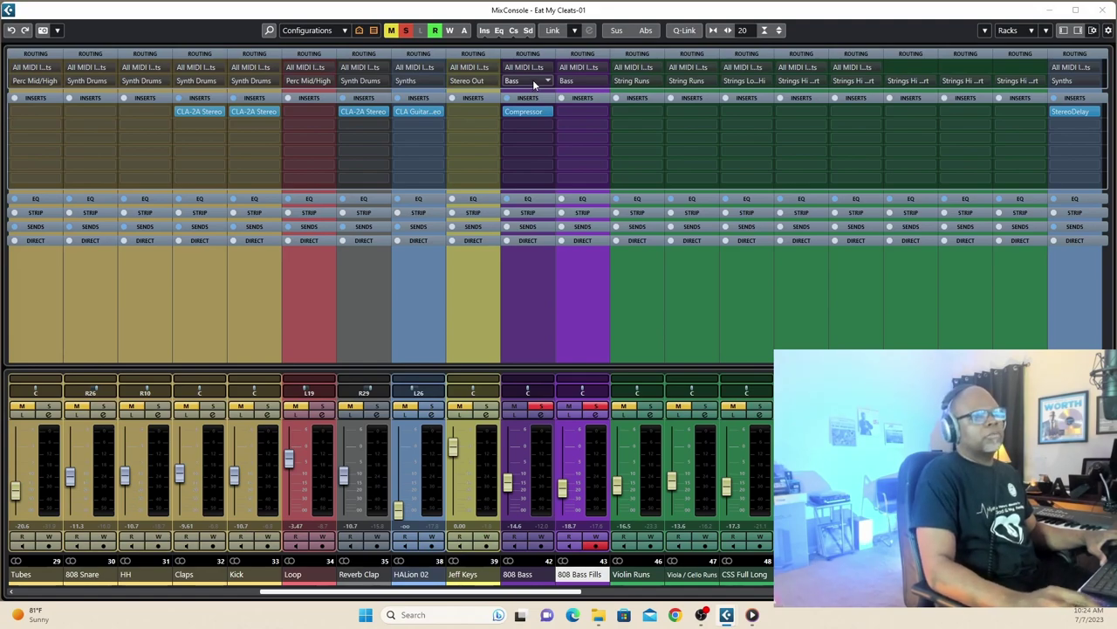
pyautogui.click(602, 80)
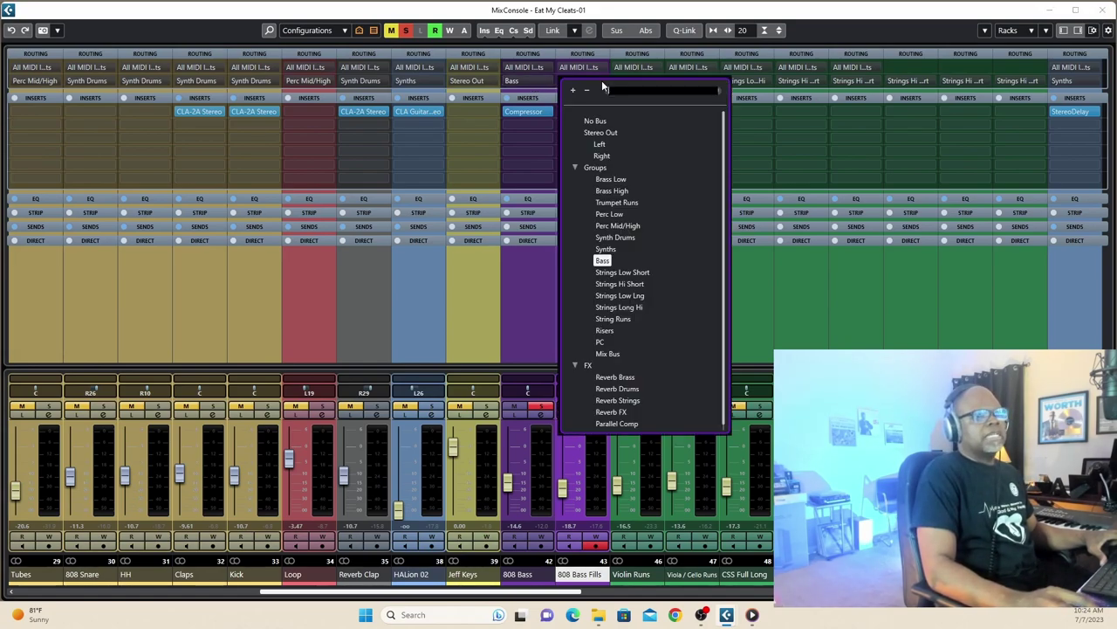
pyautogui.click(600, 132)
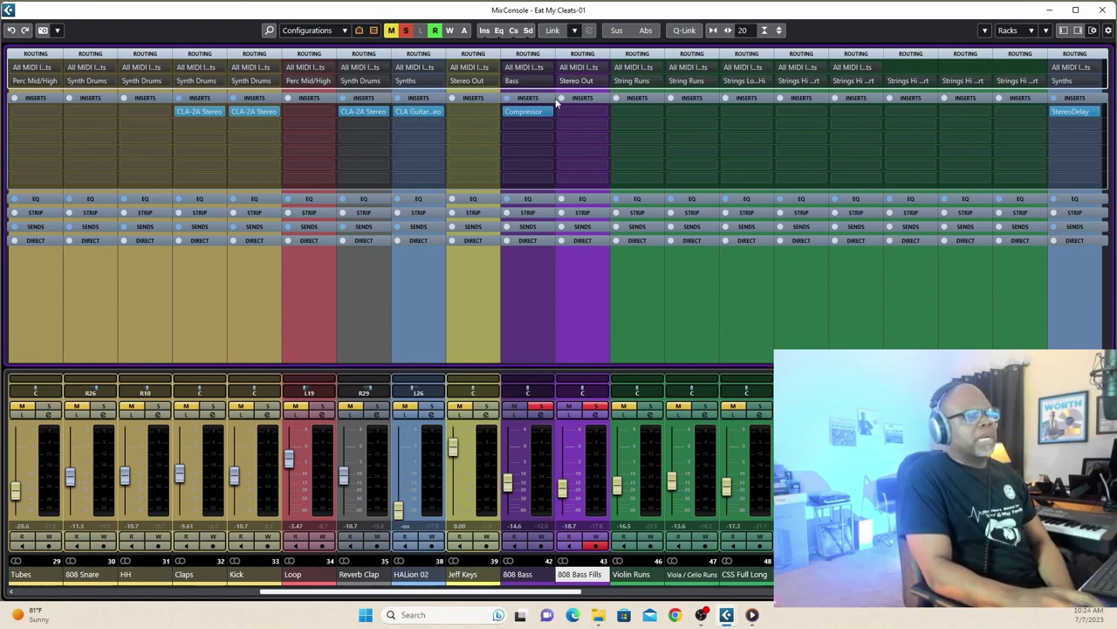
pyautogui.click(573, 84)
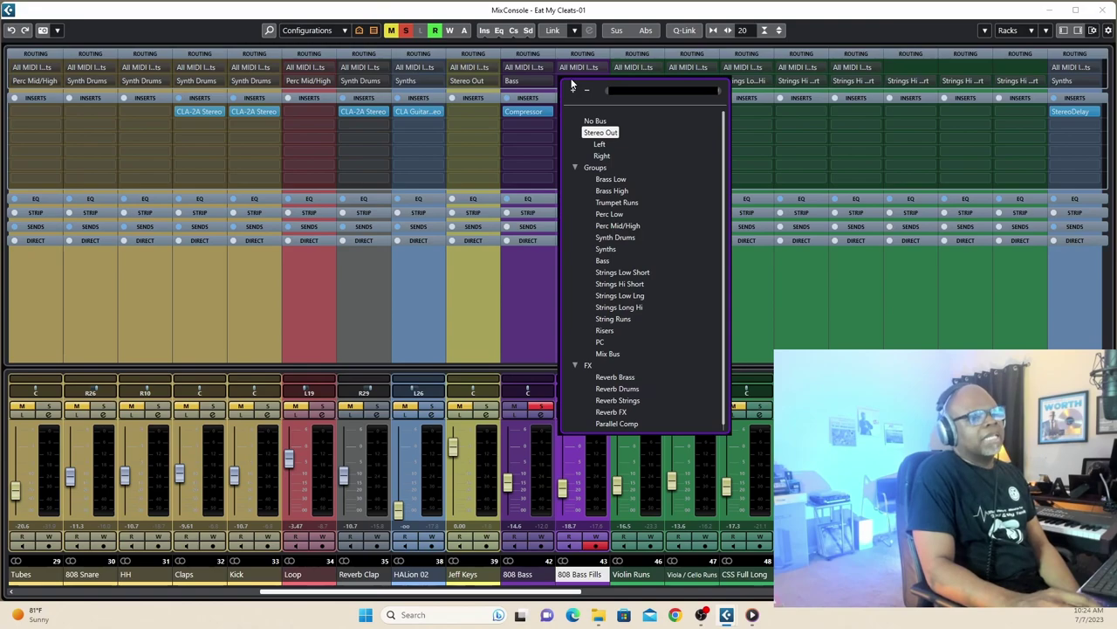
pyautogui.click(594, 259)
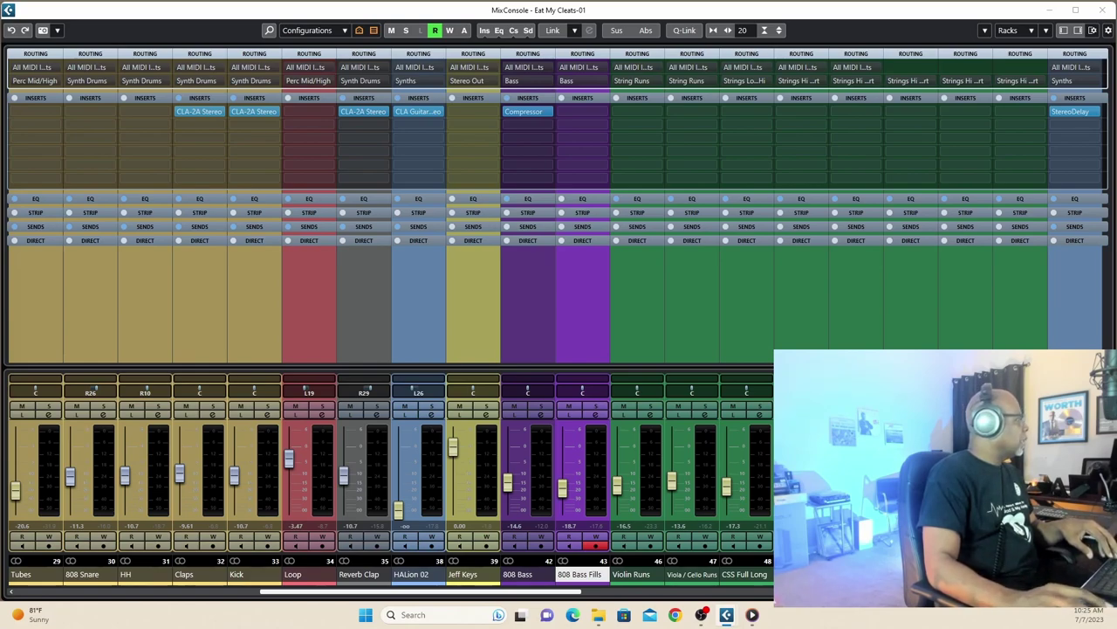
# Solo all the drum tracks, play them together, and stop playback
pyautogui.press('s')
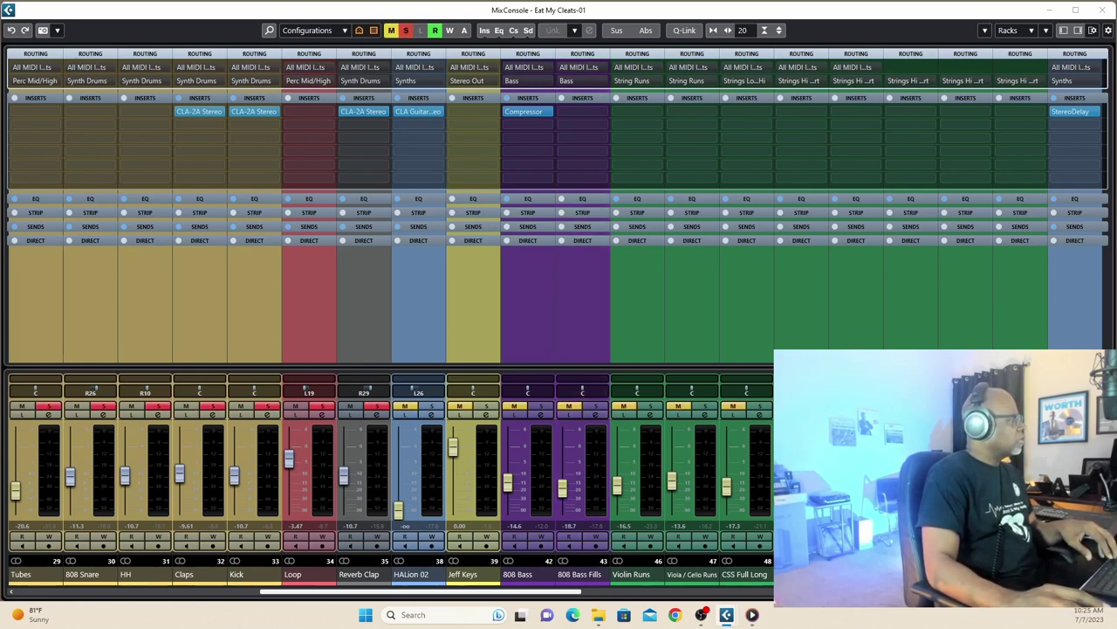
pyautogui.press('space')
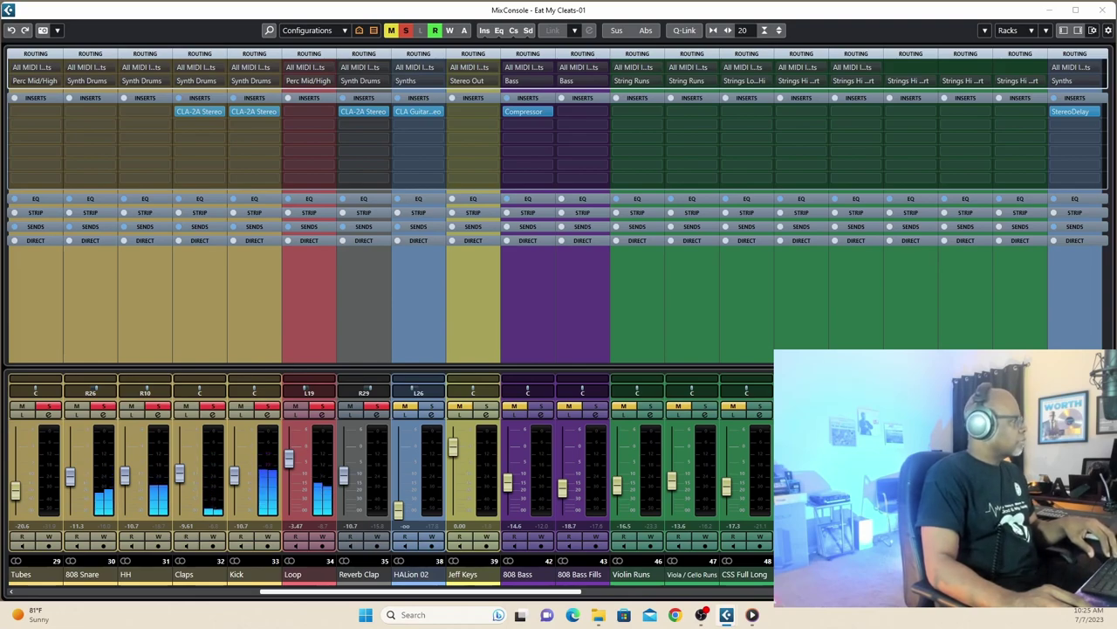
pyautogui.press('space')
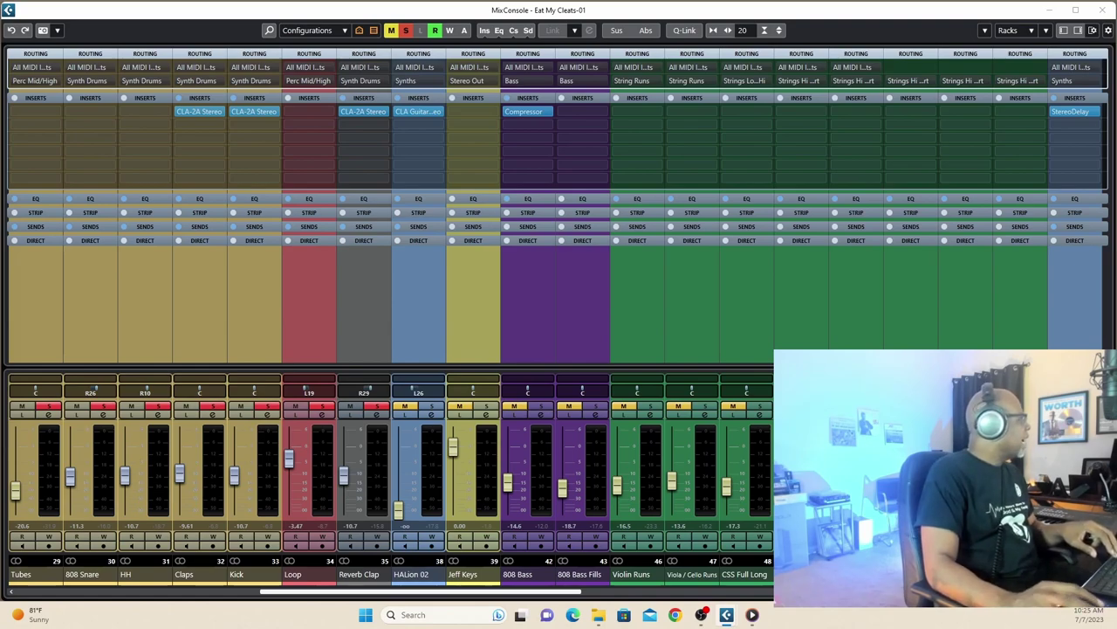
# Clear all mutes and solos, audition the HH track in solo, and unsolo it
pyautogui.hotkey('alt', 'm')
pyautogui.hotkey('alt', 's')
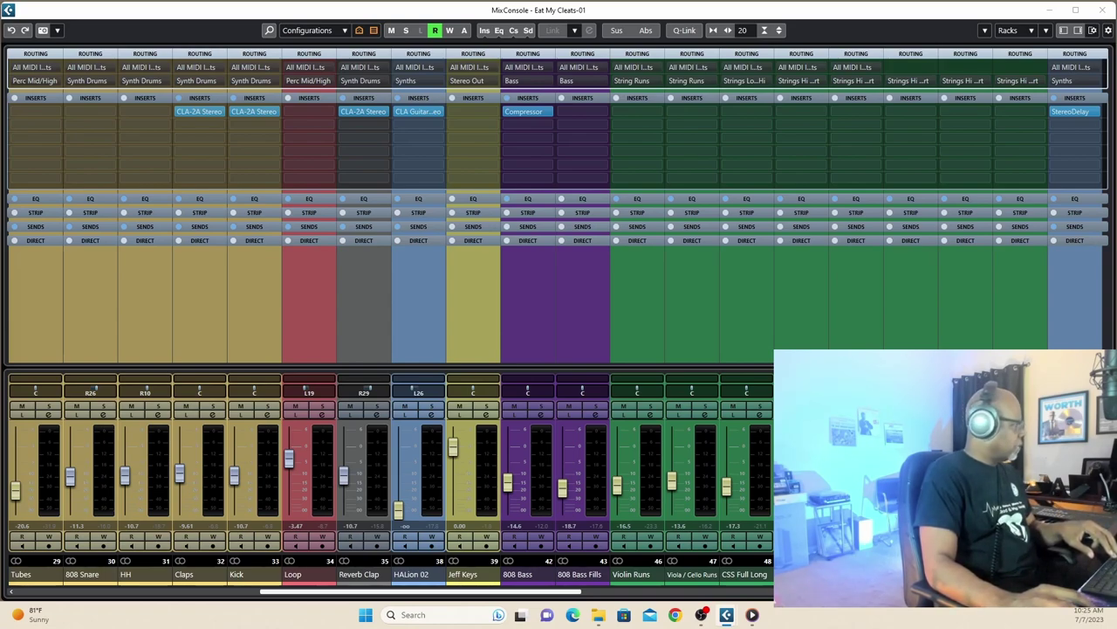
pyautogui.click(158, 406)
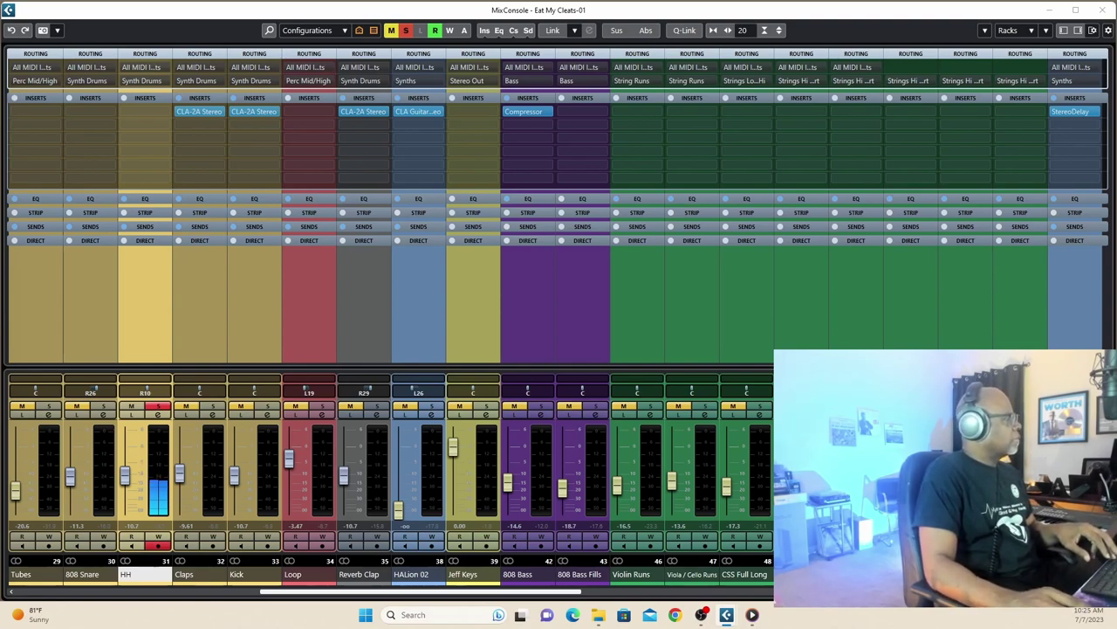
pyautogui.press('s')
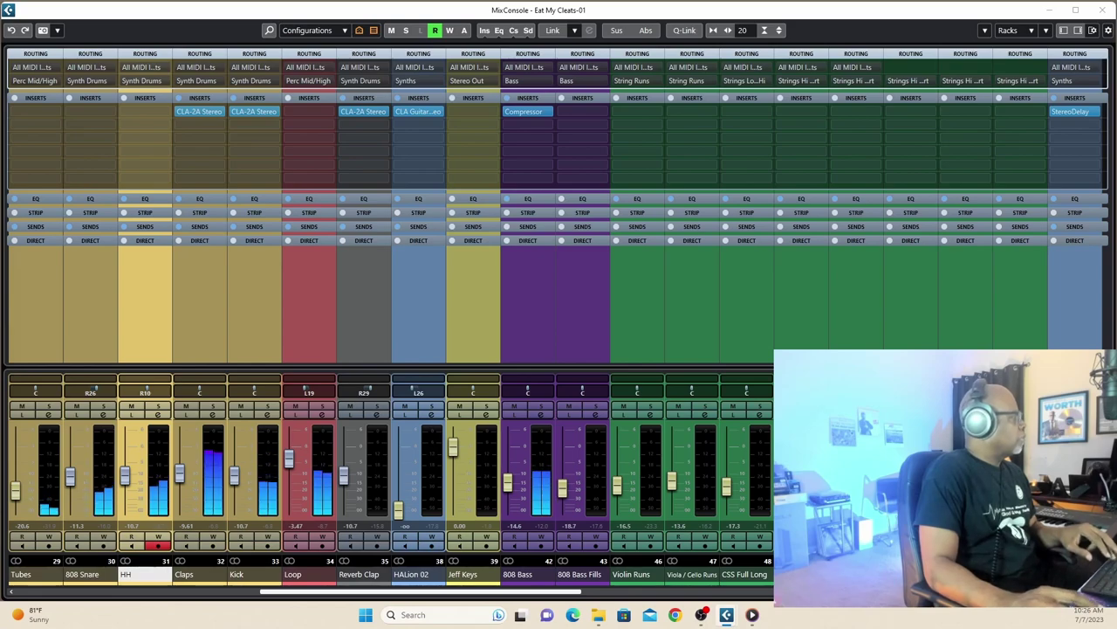
# Solo the Loop track and close its channel settings after viewing the EQ and Reverb Drums send
pyautogui.click(293, 574)
pyautogui.press('s')
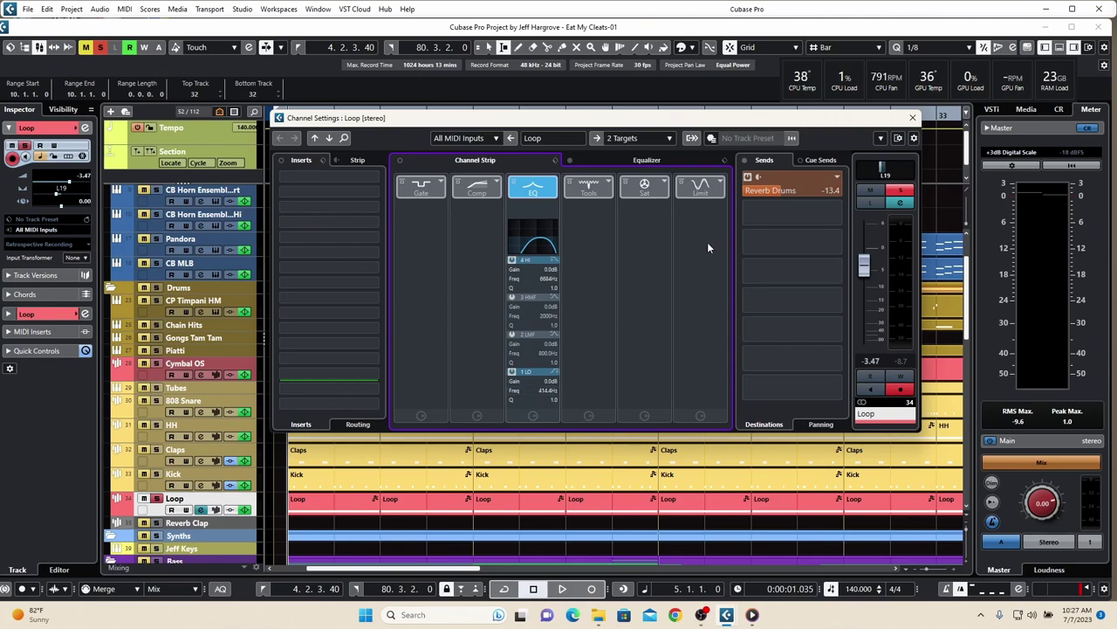
pyautogui.click(914, 117)
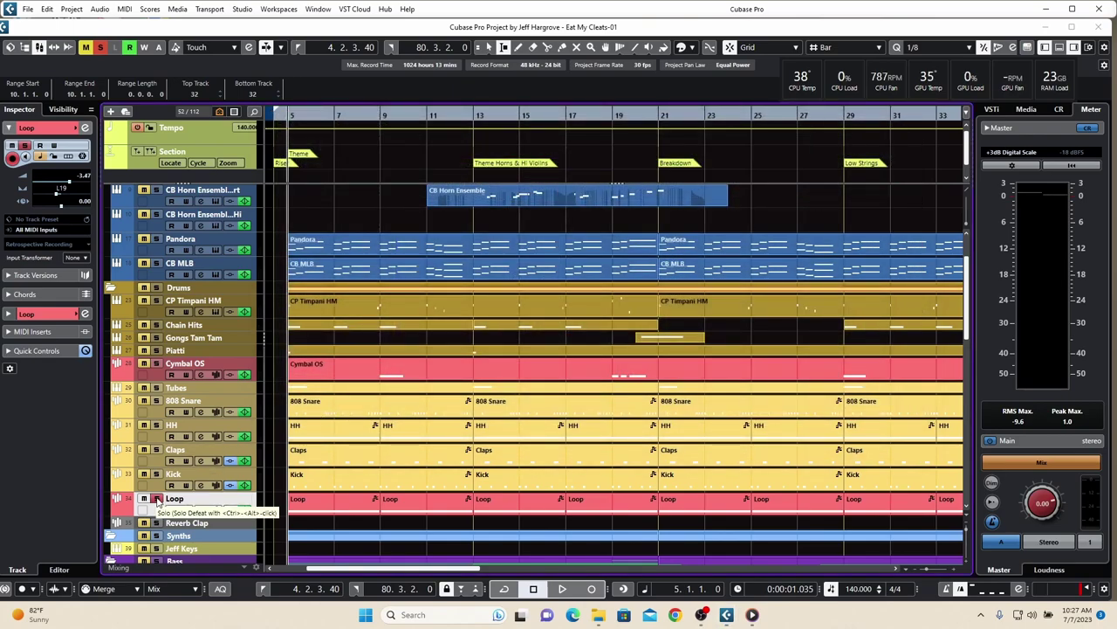
# Add Kick, Claps, HH, 808 Snare and Gongs Tam Tam to the Loop solo one by one during playback, and stop playback
pyautogui.click(157, 476)
pyautogui.press('space')
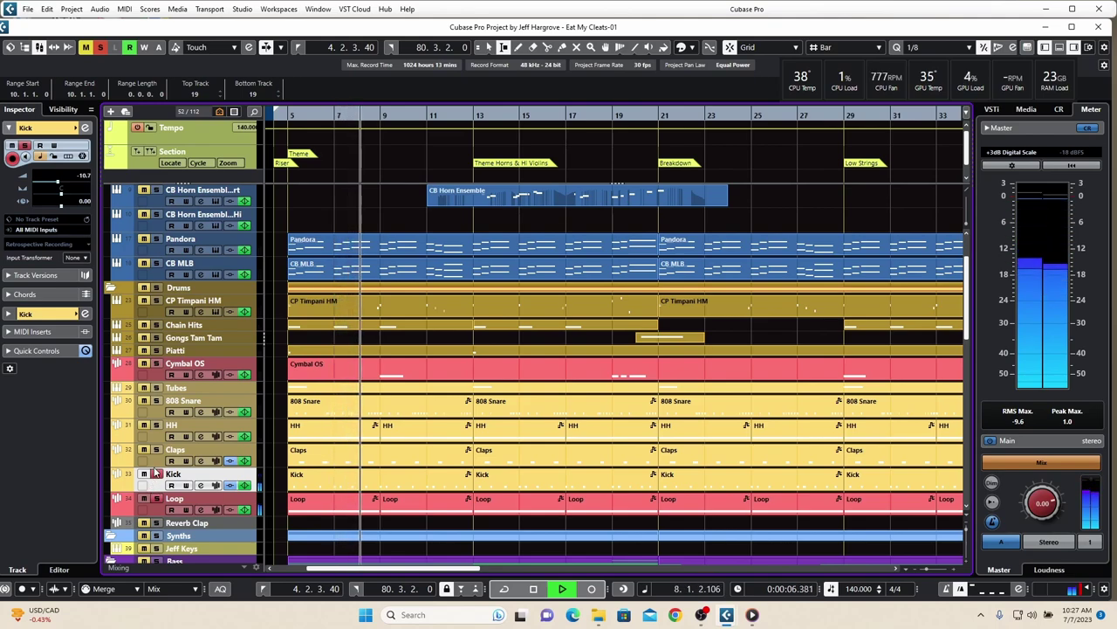
pyautogui.click(157, 449)
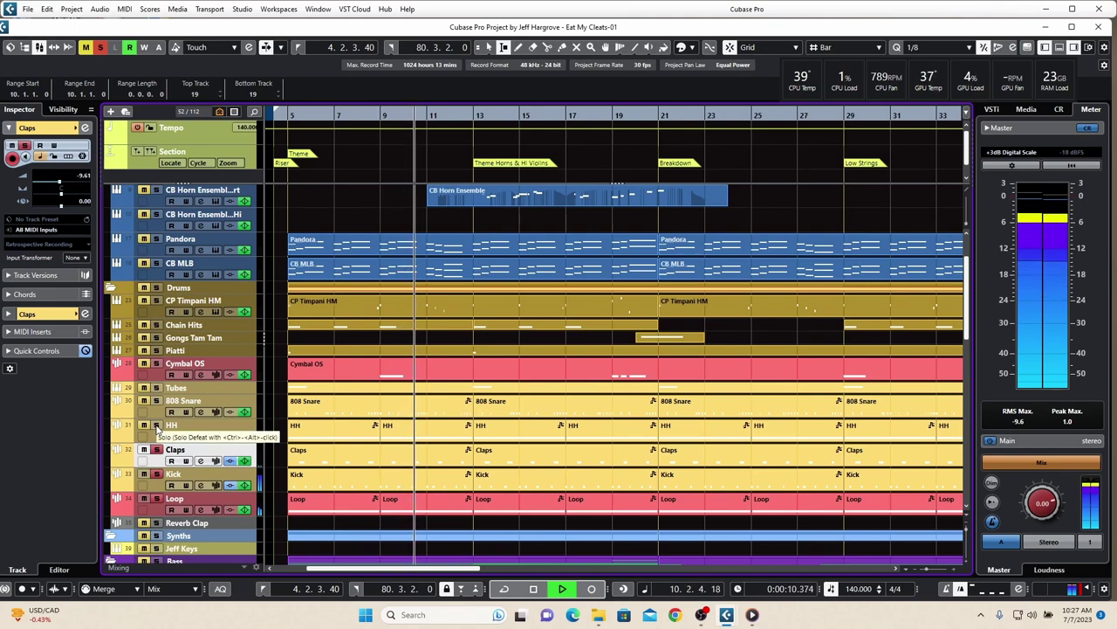
pyautogui.click(157, 425)
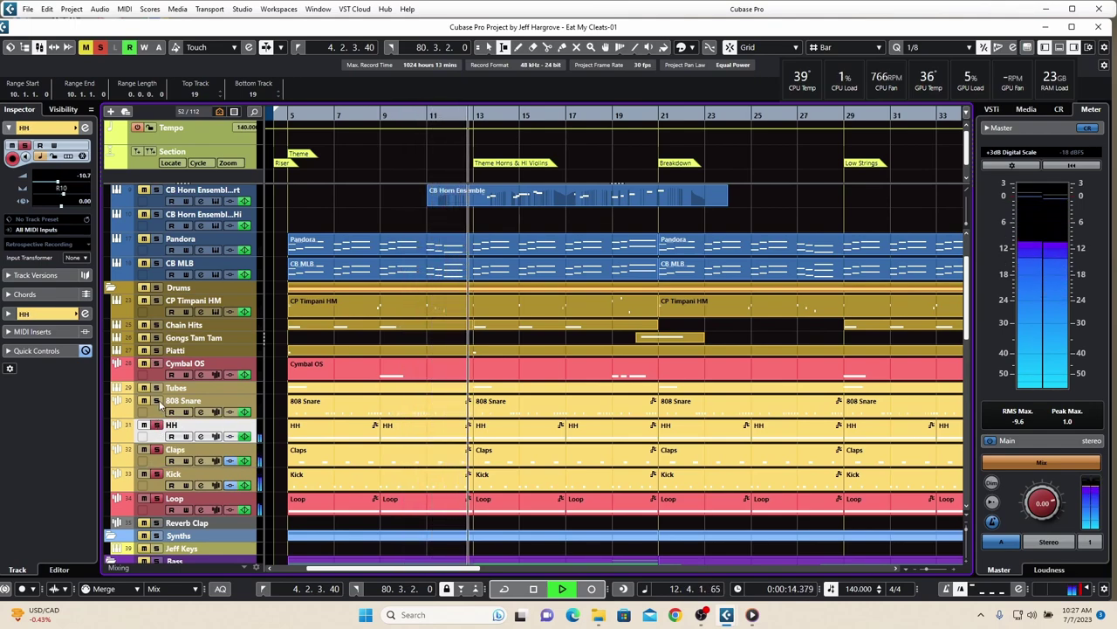
pyautogui.click(157, 400)
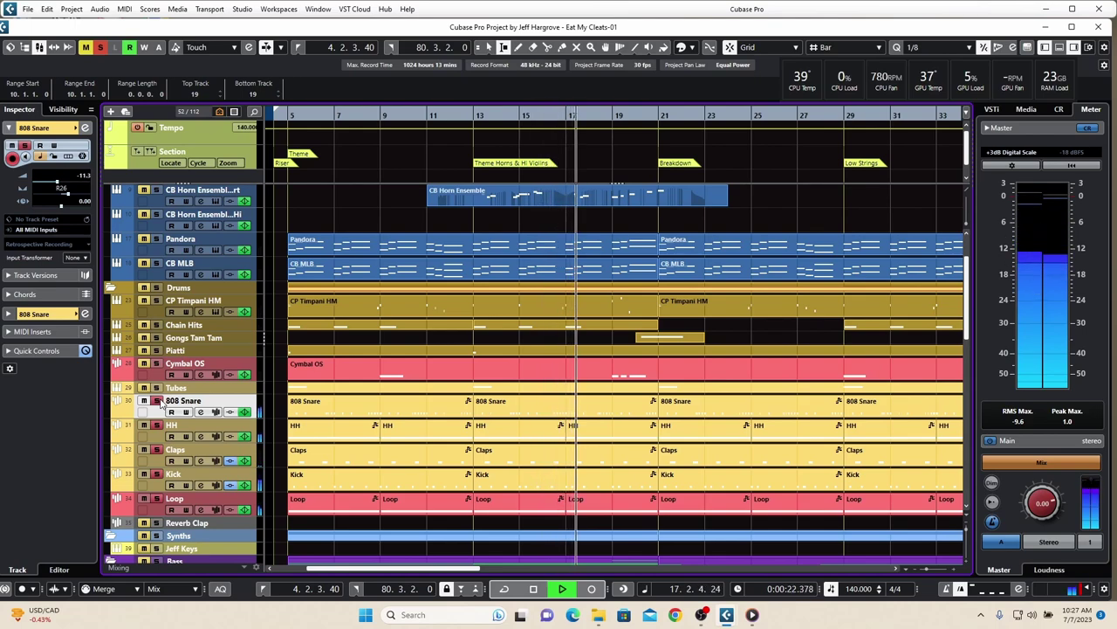
pyautogui.click(156, 338)
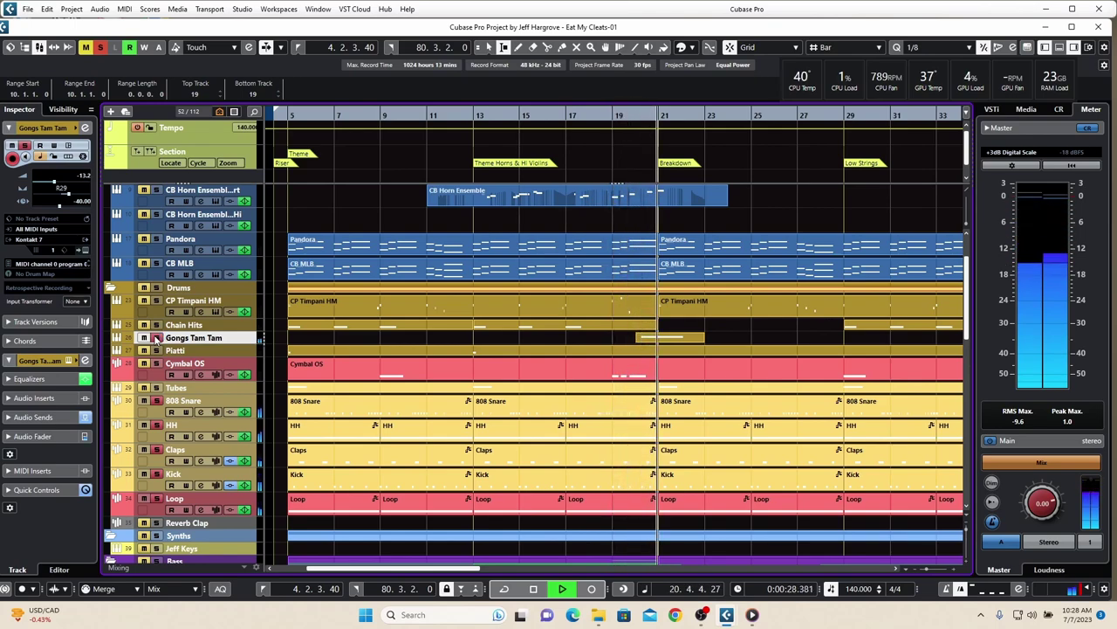
pyautogui.press('space')
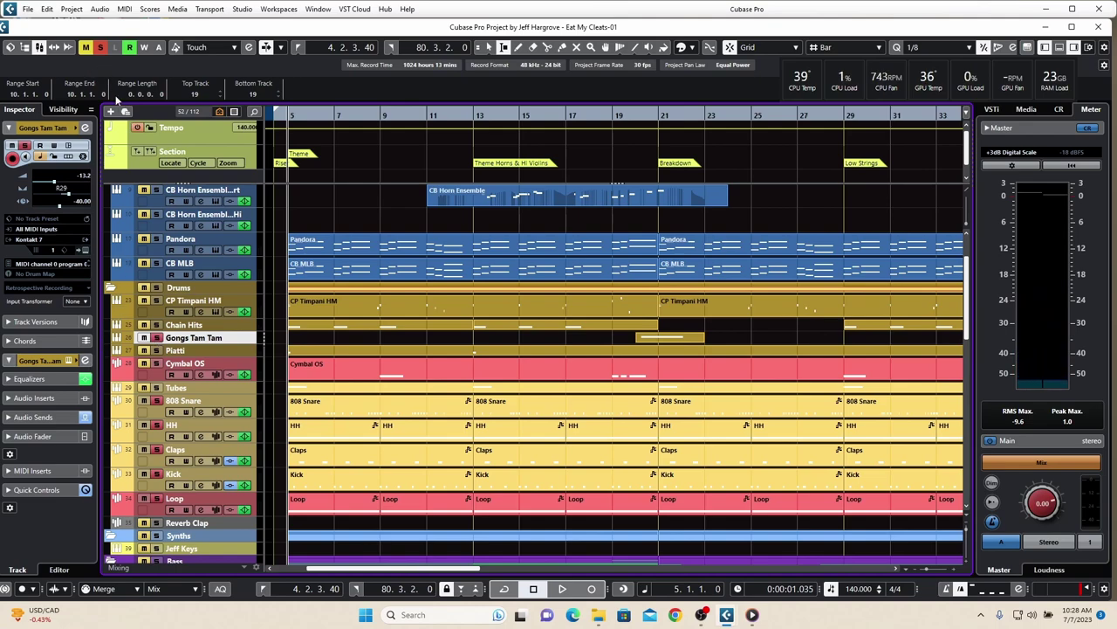
# Clear all mutes and solos, and switch to the Object Selection tool
pyautogui.click(100, 49)
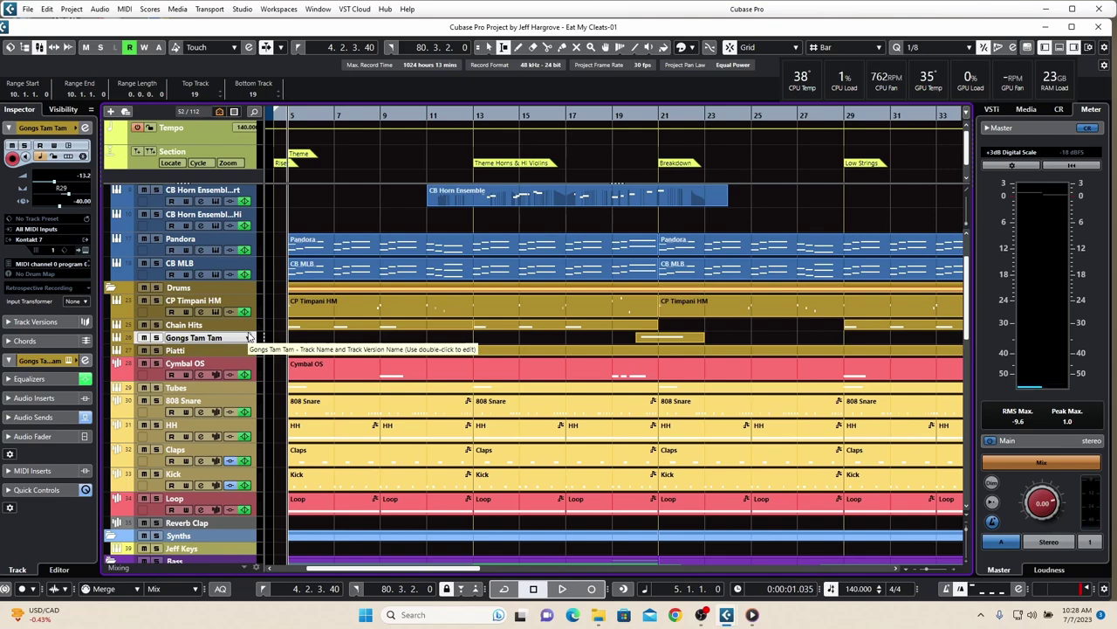
pyautogui.press('5')
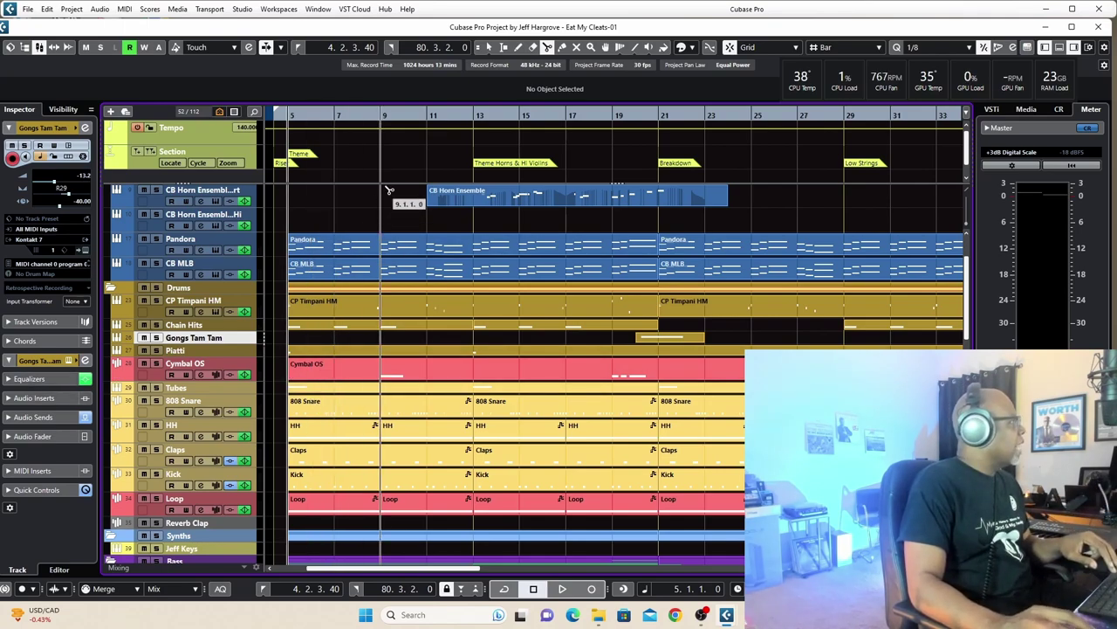
pyautogui.click(489, 47)
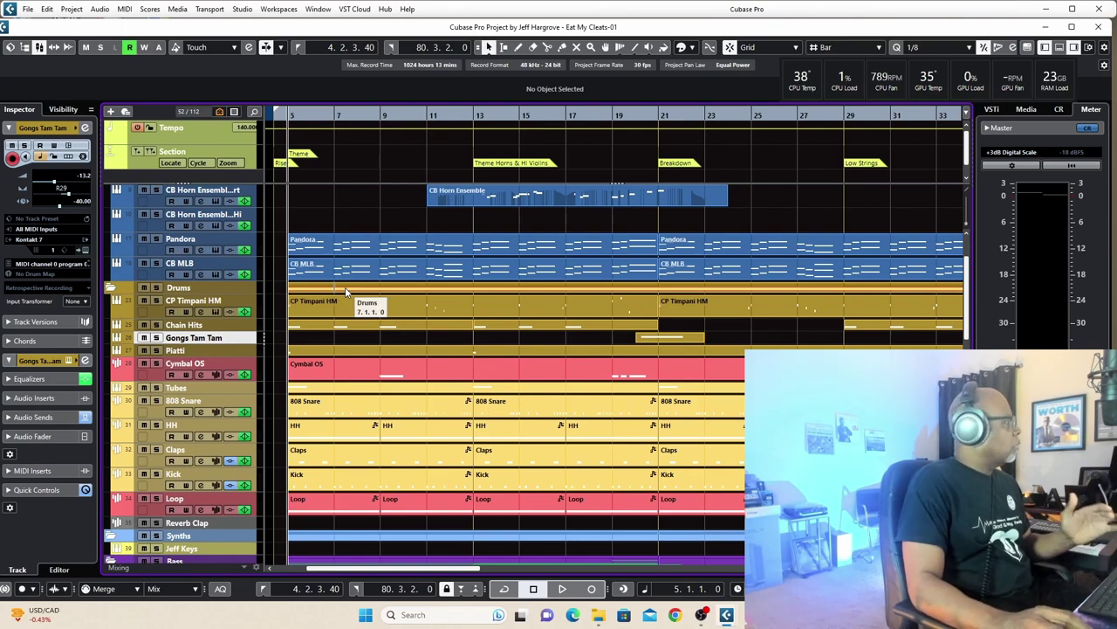
# Solo the F# Synth OS track in the One Shots folder, play it, and stop playback
pyautogui.scroll(-3, 314, 262)
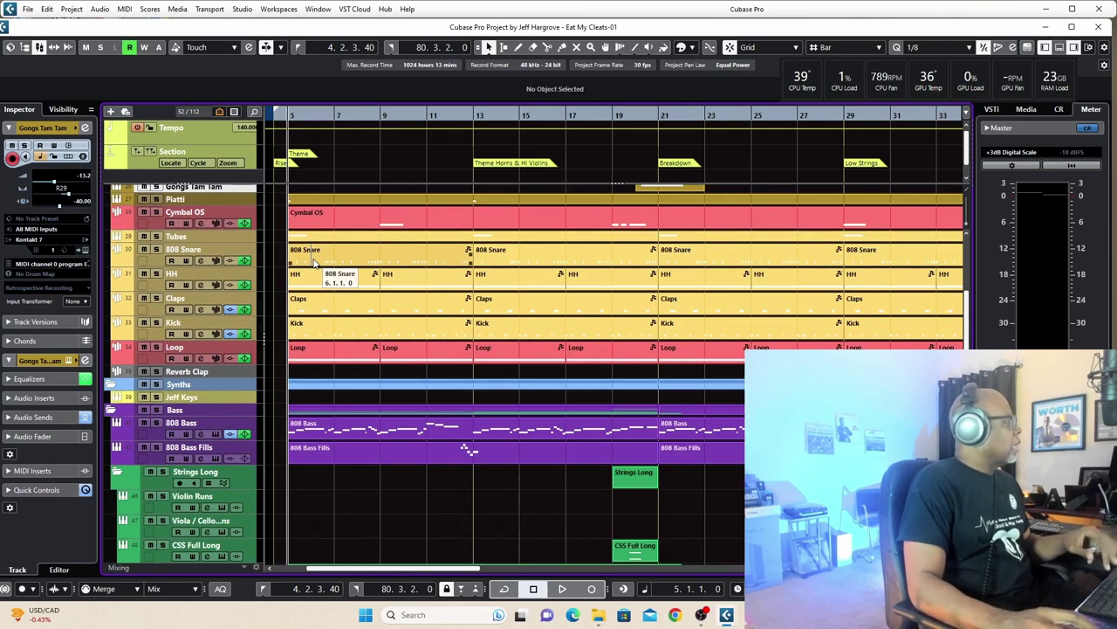
pyautogui.scroll(-6, 316, 262)
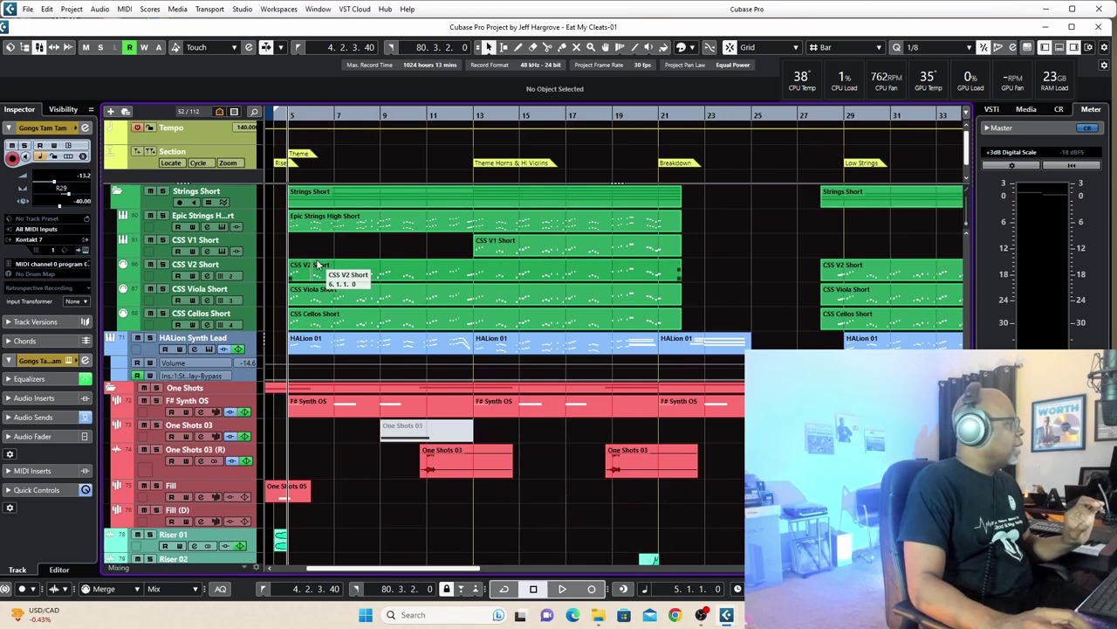
pyautogui.click(156, 401)
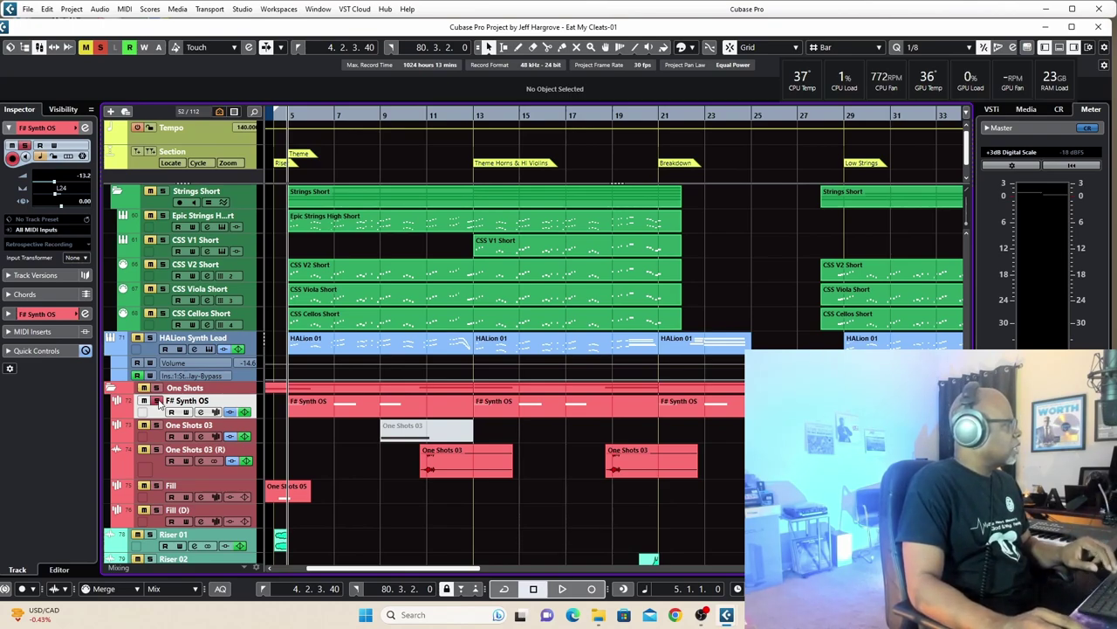
pyautogui.press('space')
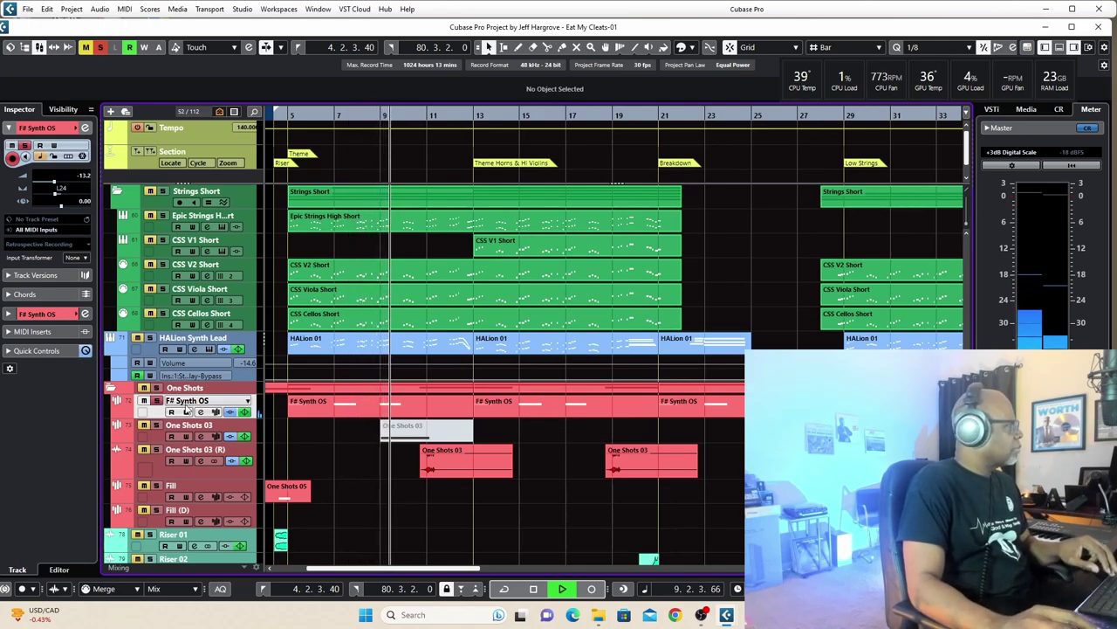
pyautogui.press('space')
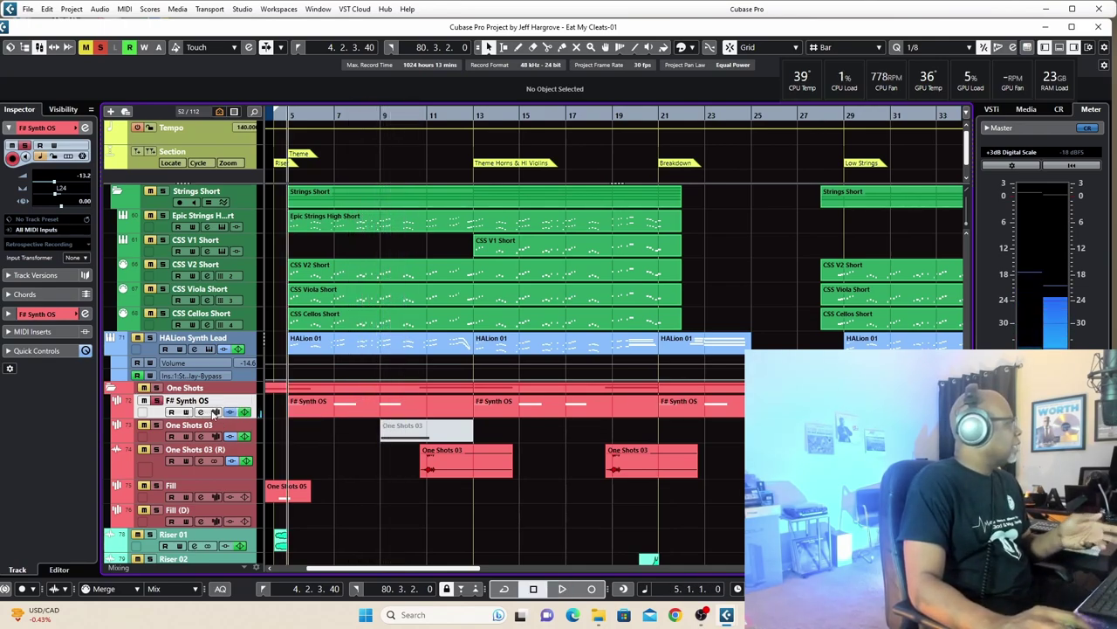
# Open the F# Synth OS sample in Sampler Control, play it, stop playback, and close the lower editor
pyautogui.hotkey('ctrl', 'alt', 'e')
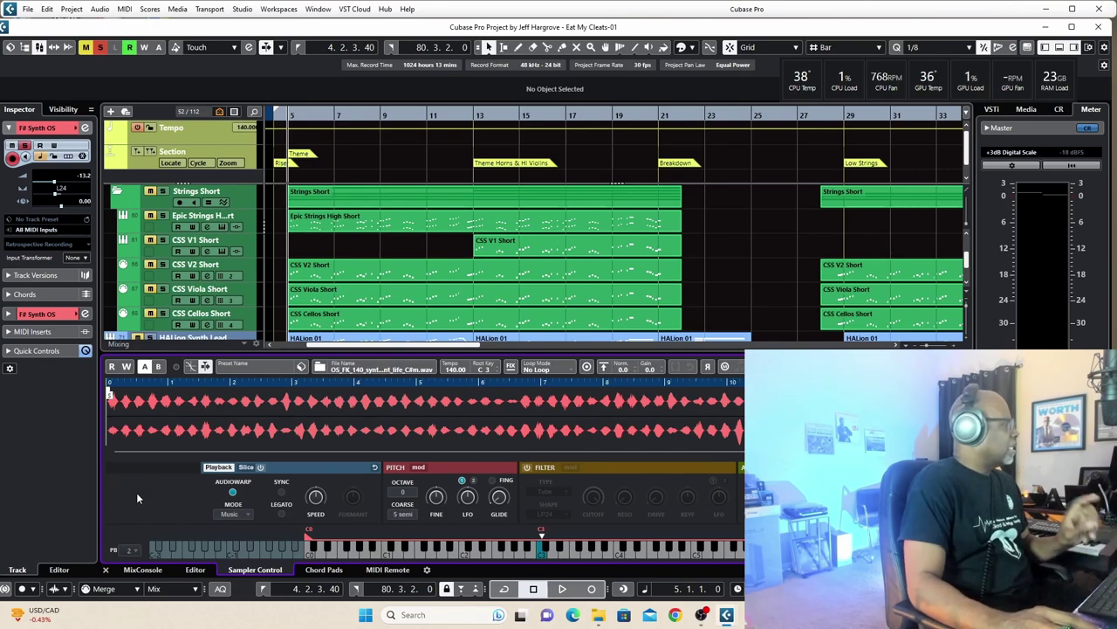
pyautogui.press('space')
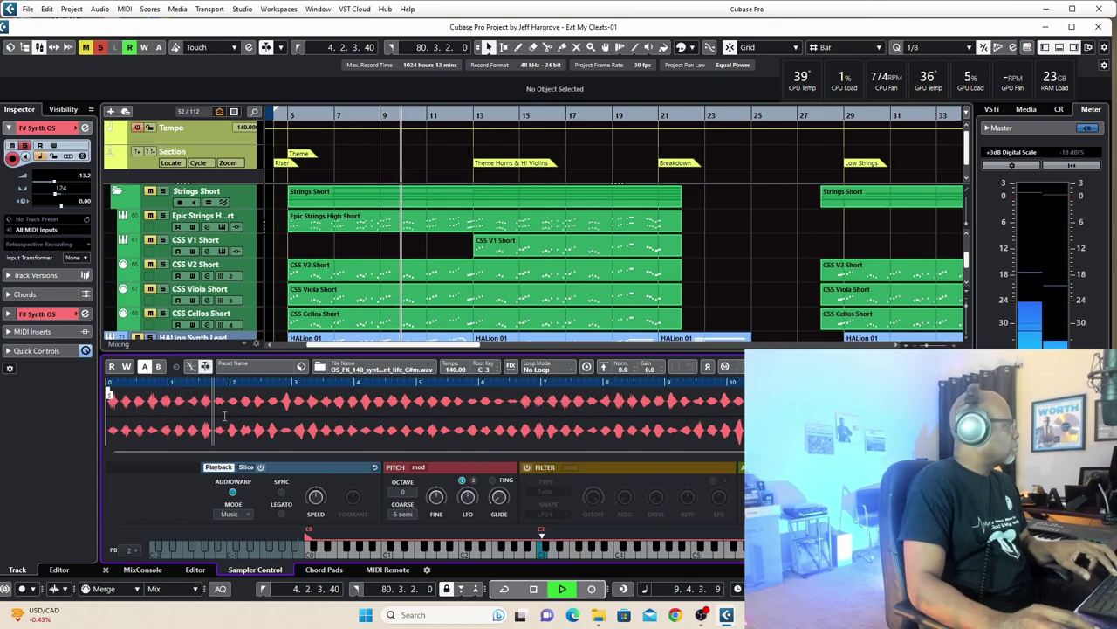
pyautogui.press('space')
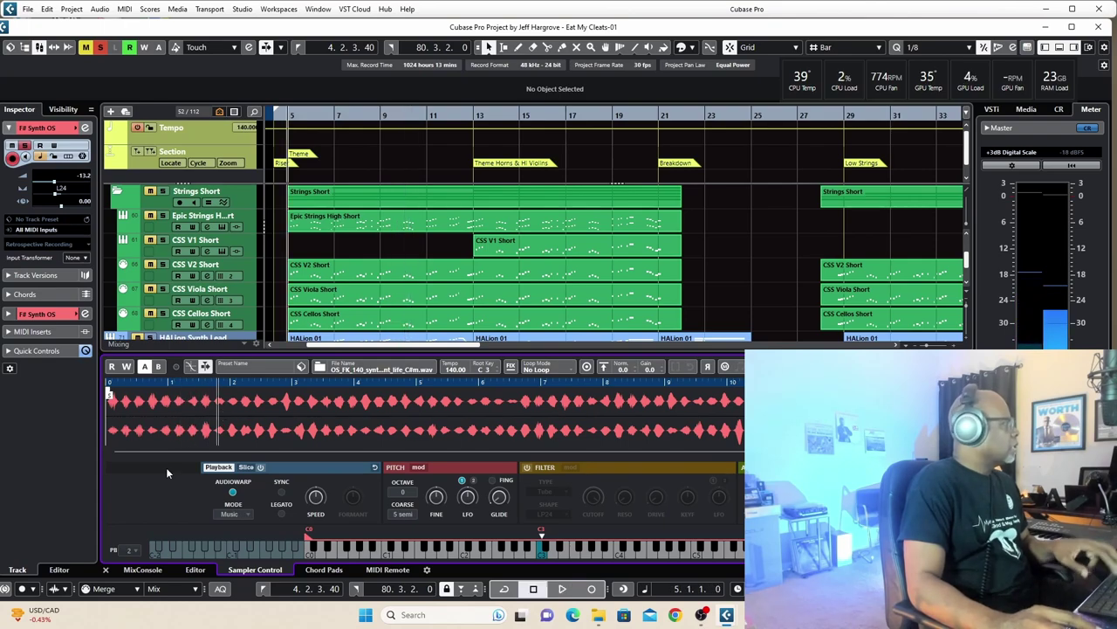
pyautogui.click(105, 569)
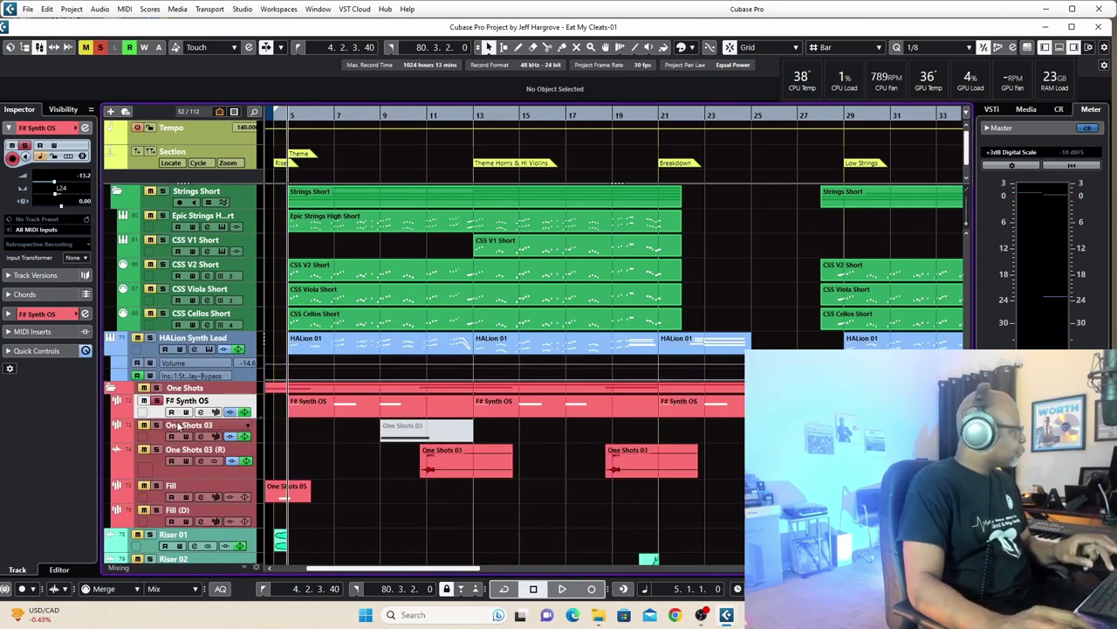
# Open the StereoDelay insert from the F# Synth OS channel settings, audition the soloed track with it, and close both windows
pyautogui.click(200, 412)
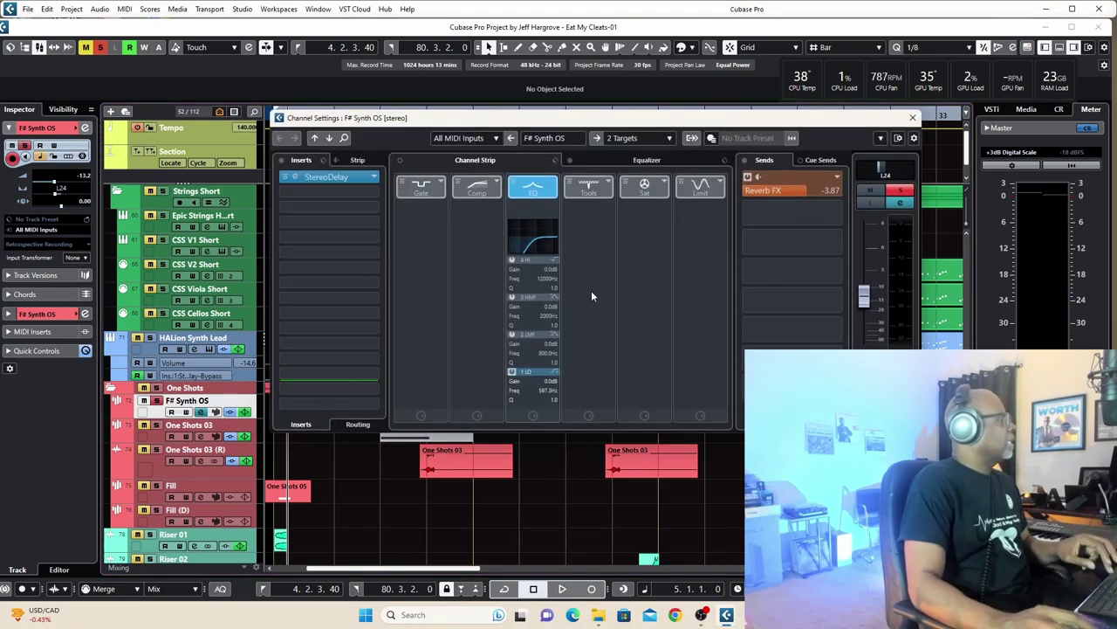
pyautogui.click(341, 177)
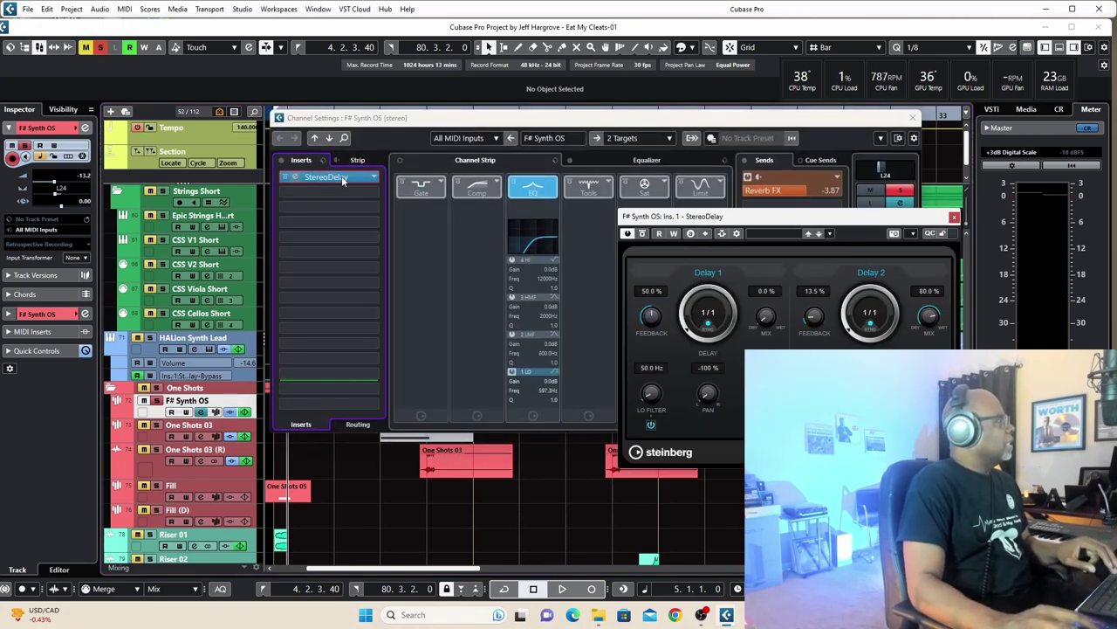
pyautogui.moveTo(756, 224); pyautogui.dragTo(478, 148)
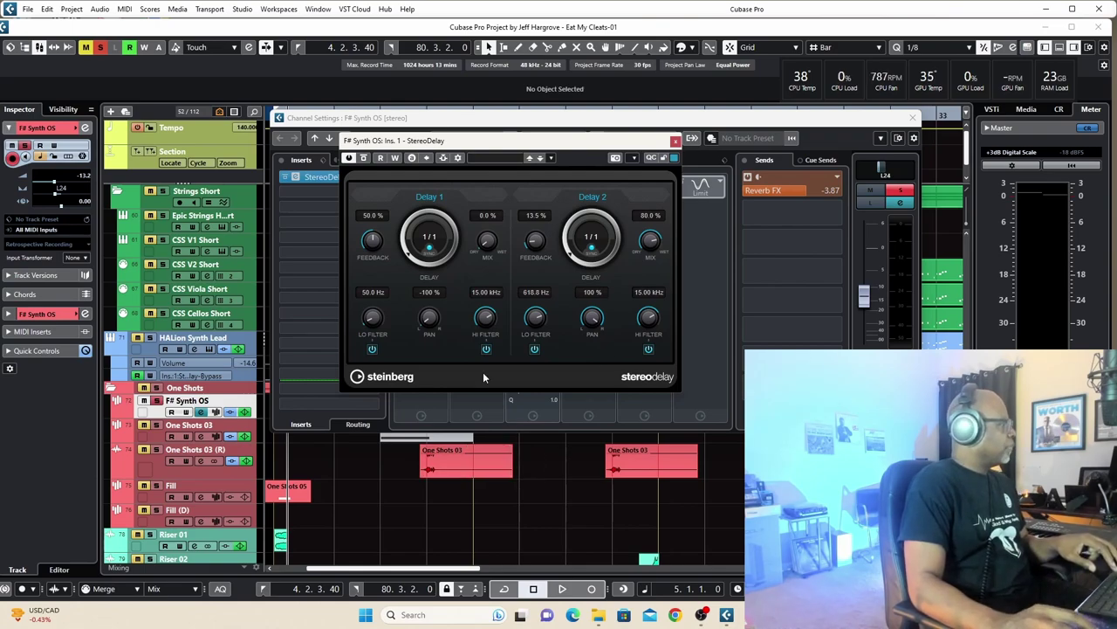
pyautogui.click(912, 118)
pyautogui.moveTo(597, 147); pyautogui.dragTo(600, 109)
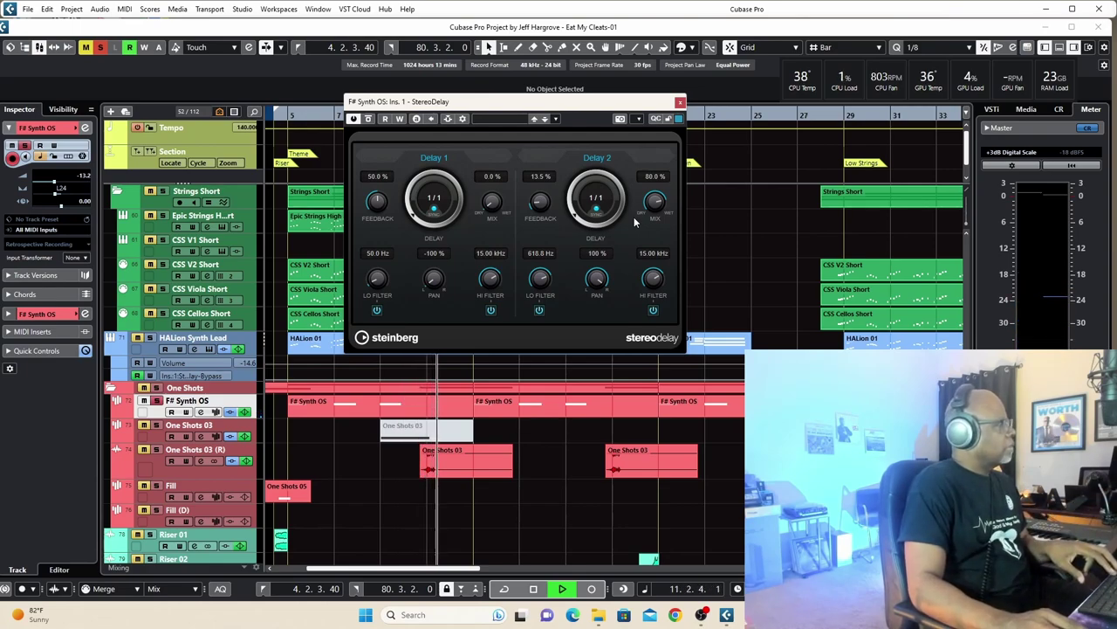
pyautogui.press('space')
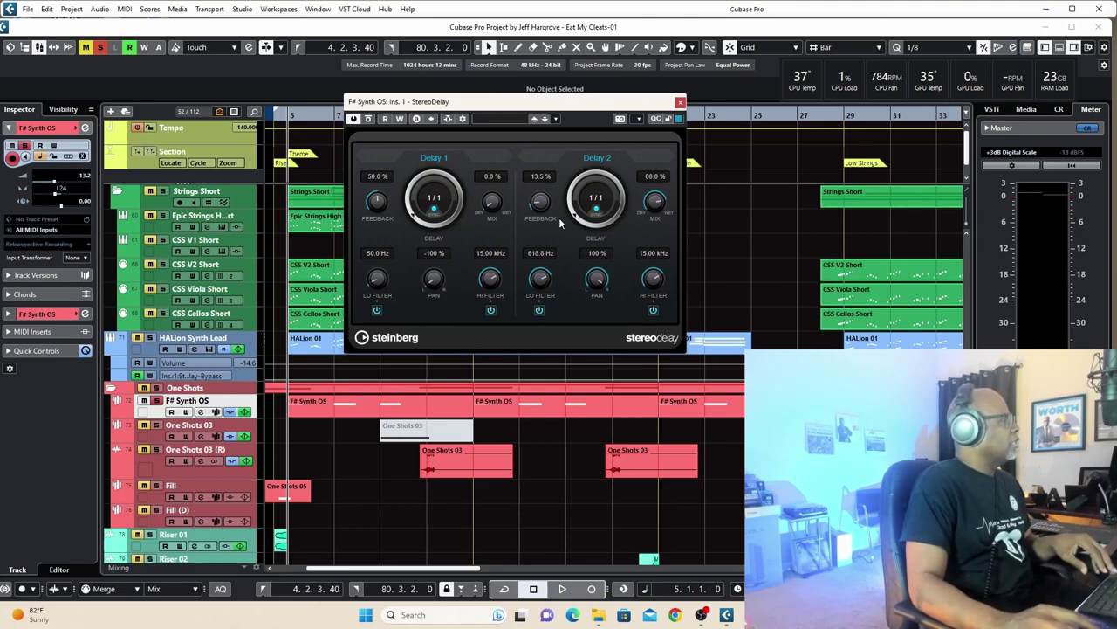
pyautogui.click(679, 104)
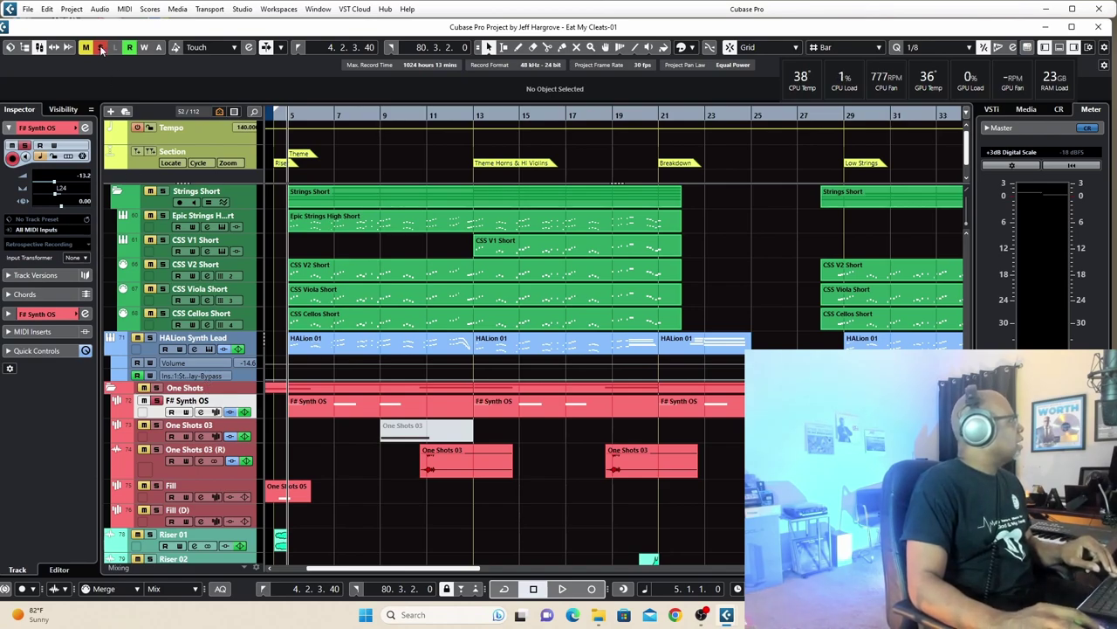
# Clear the F# Synth OS solo, play the full arrangement, and stop playback
pyautogui.click(100, 48)
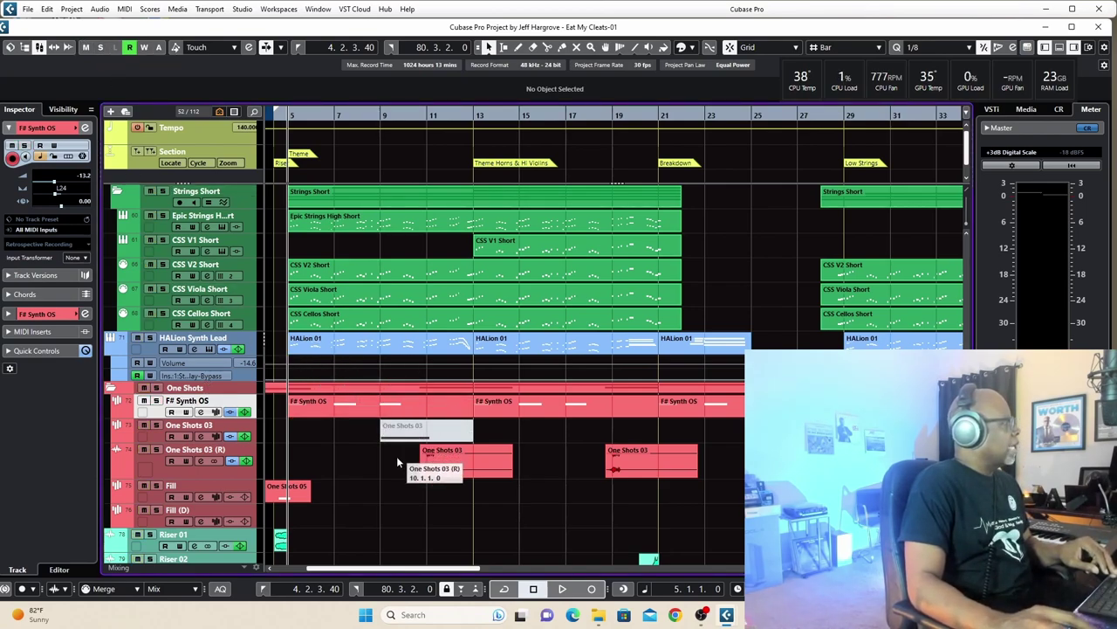
pyautogui.press('space')
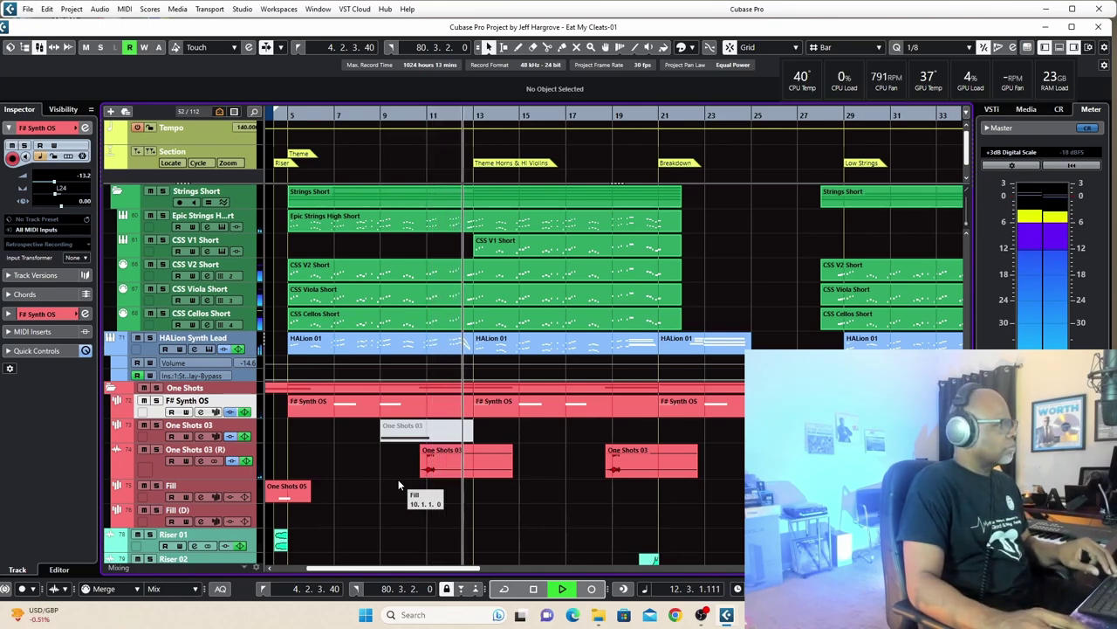
pyautogui.press('space')
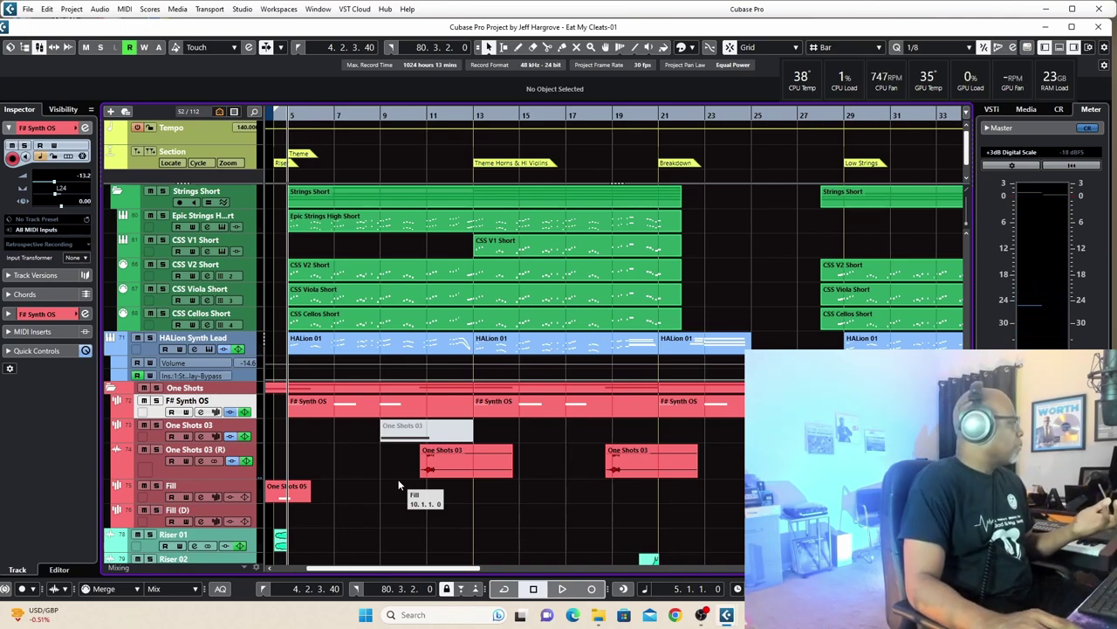
pyautogui.moveTo(399, 485); pyautogui.dragTo(280, 161)
pyautogui.scroll(3, 398, 426)
pyautogui.scroll(-3, 401, 426)
pyautogui.scroll(3, 402, 427)
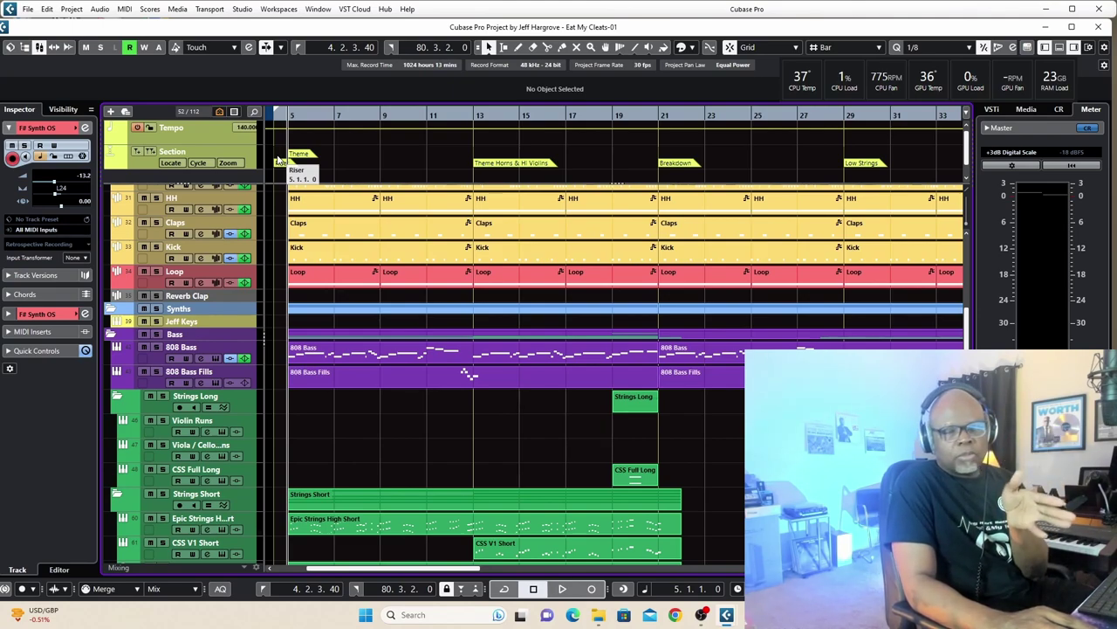
pyautogui.moveTo(279, 162); pyautogui.dragTo(279, 162)
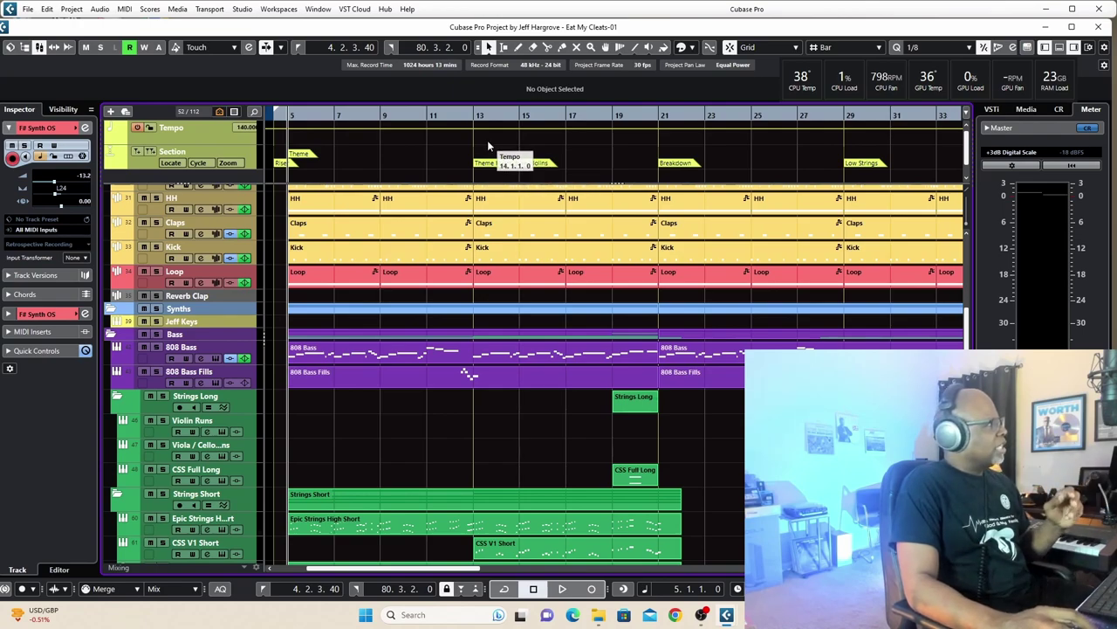
# Set the playback position to bar 13, solo CB Horn Ensemble and CB Horn Ensembl...rt in the Brass folder, and audition them together
pyautogui.click(476, 115)
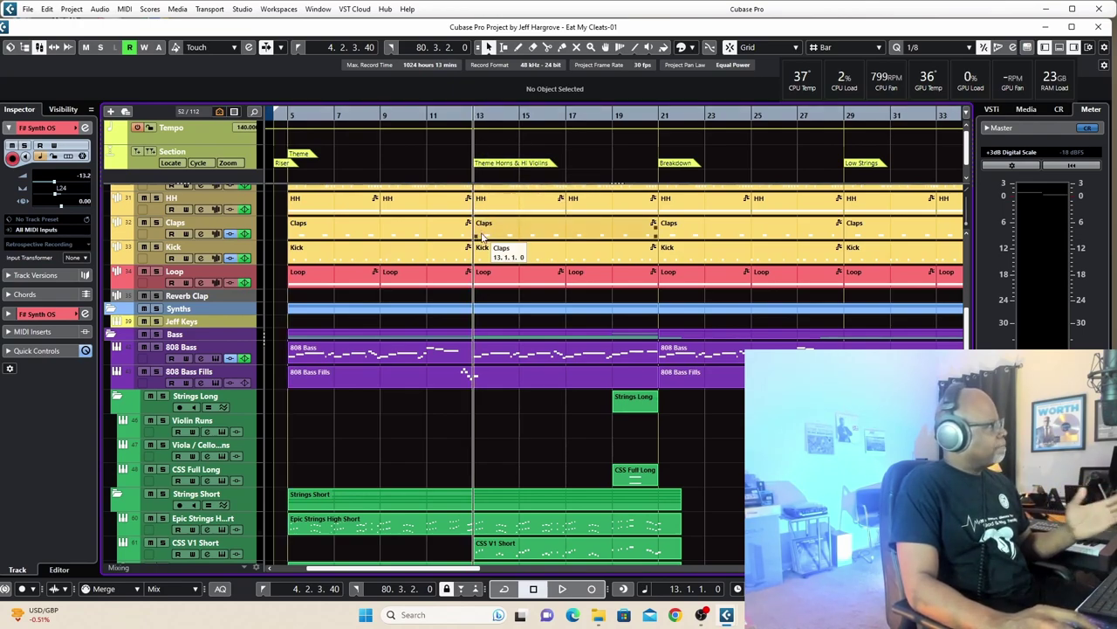
pyautogui.scroll(3, 502, 383)
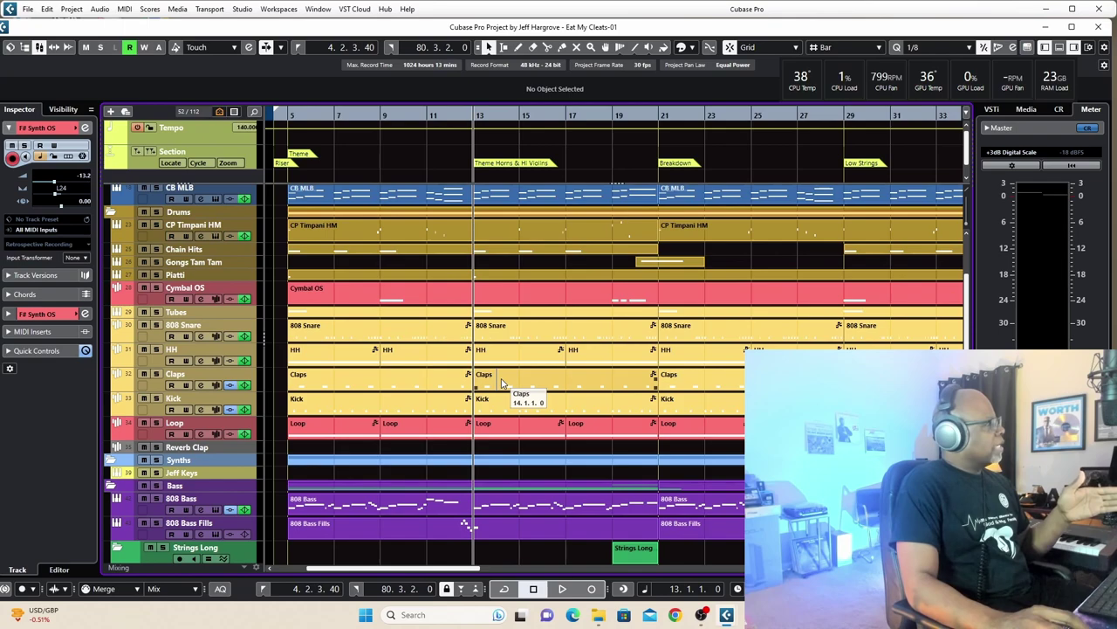
pyautogui.scroll(-3, 502, 382)
pyautogui.scroll(5, 505, 386)
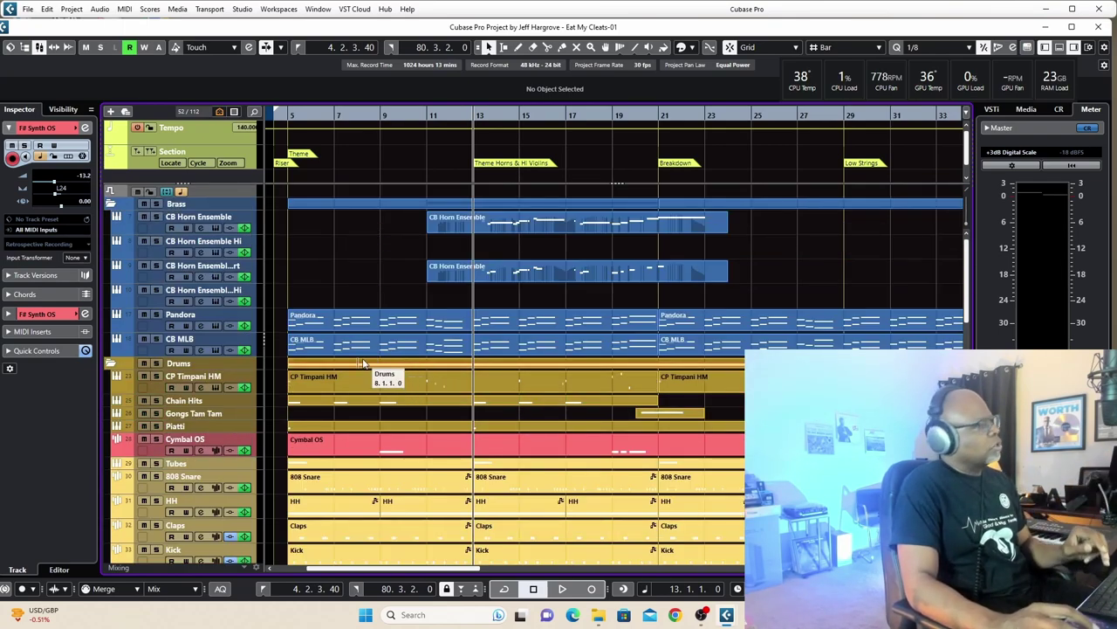
pyautogui.click(166, 223)
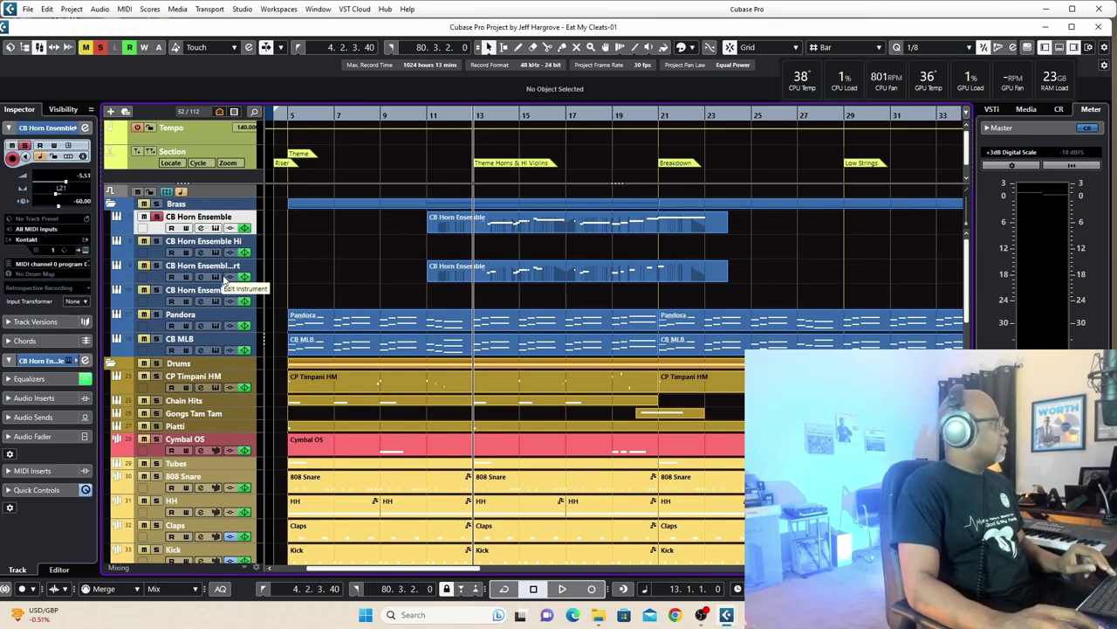
pyautogui.click(159, 270)
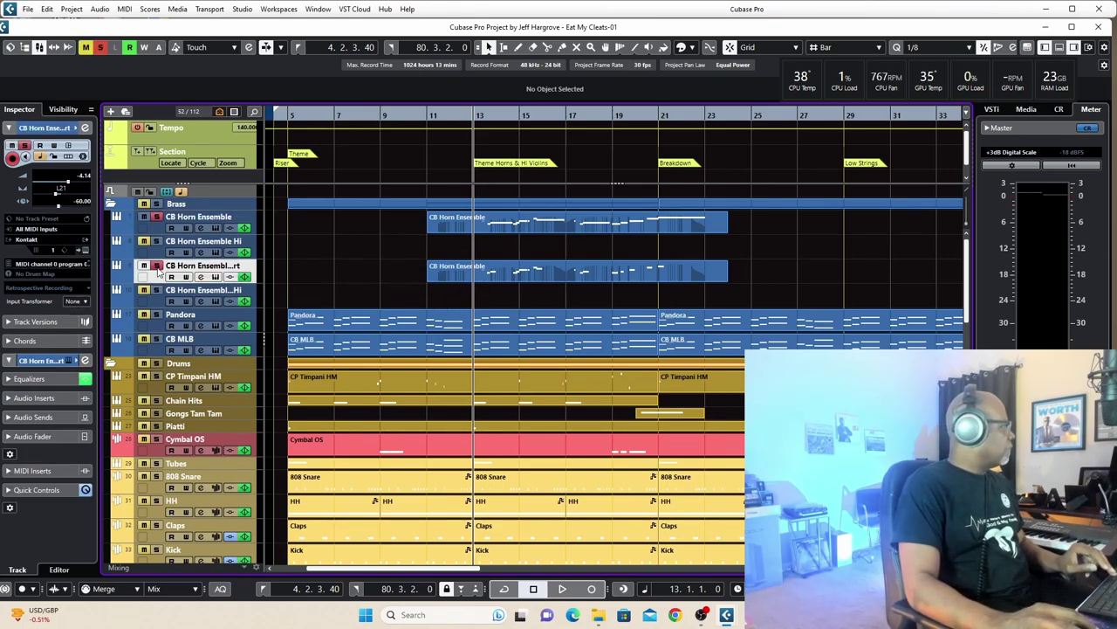
pyautogui.press('space')
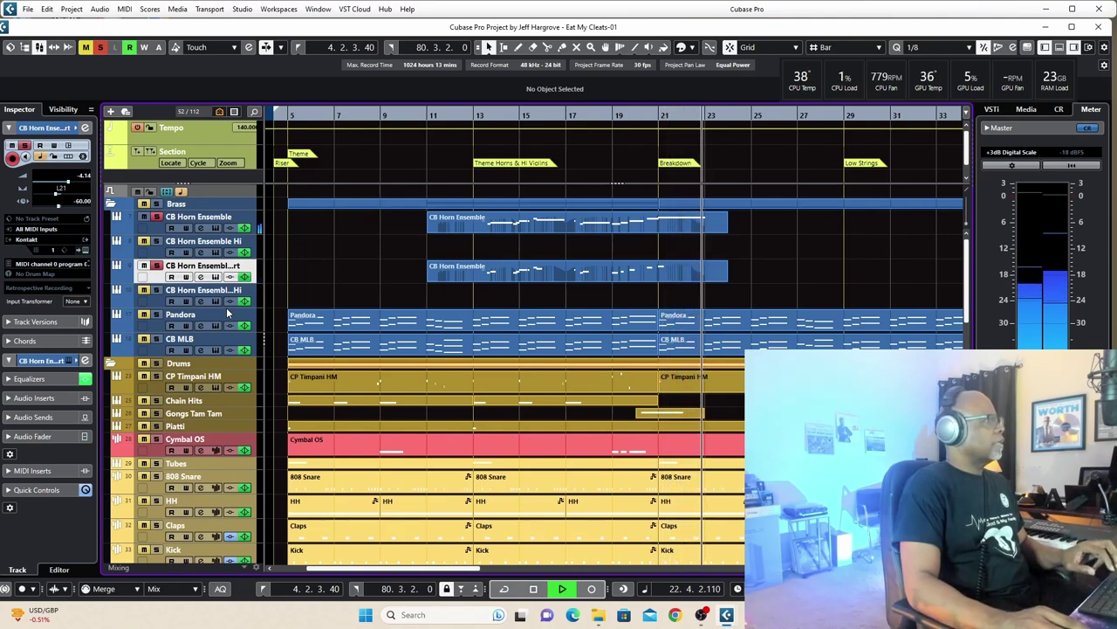
pyautogui.press('space')
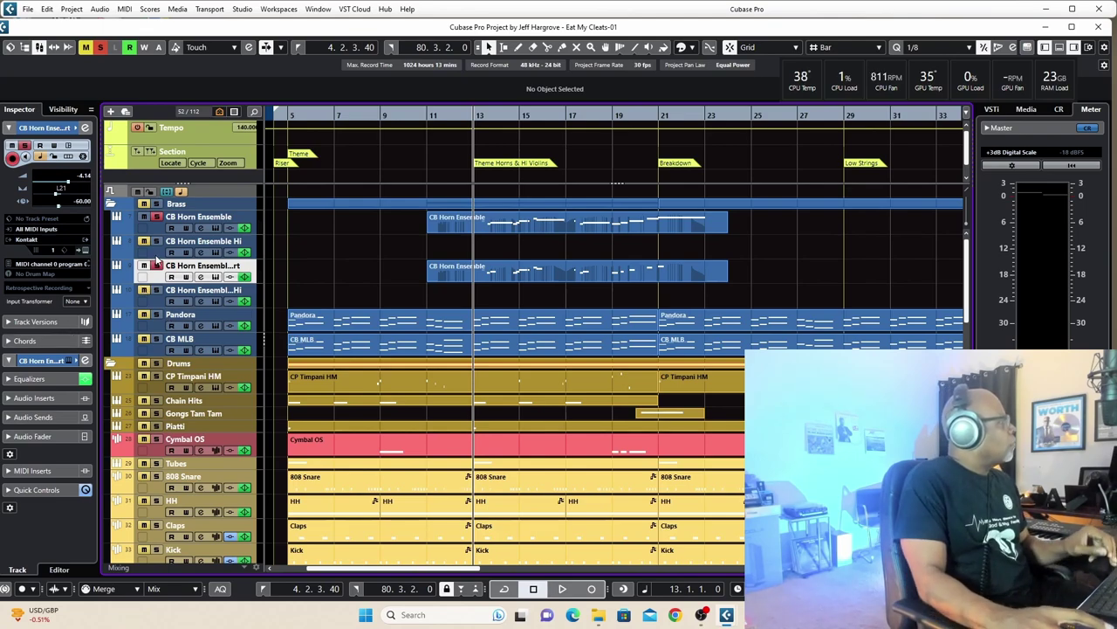
# Open the CB Horn Ensemble instrument to view its CineBrass Pro patch in Kontakt, and close it
pyautogui.click(212, 229)
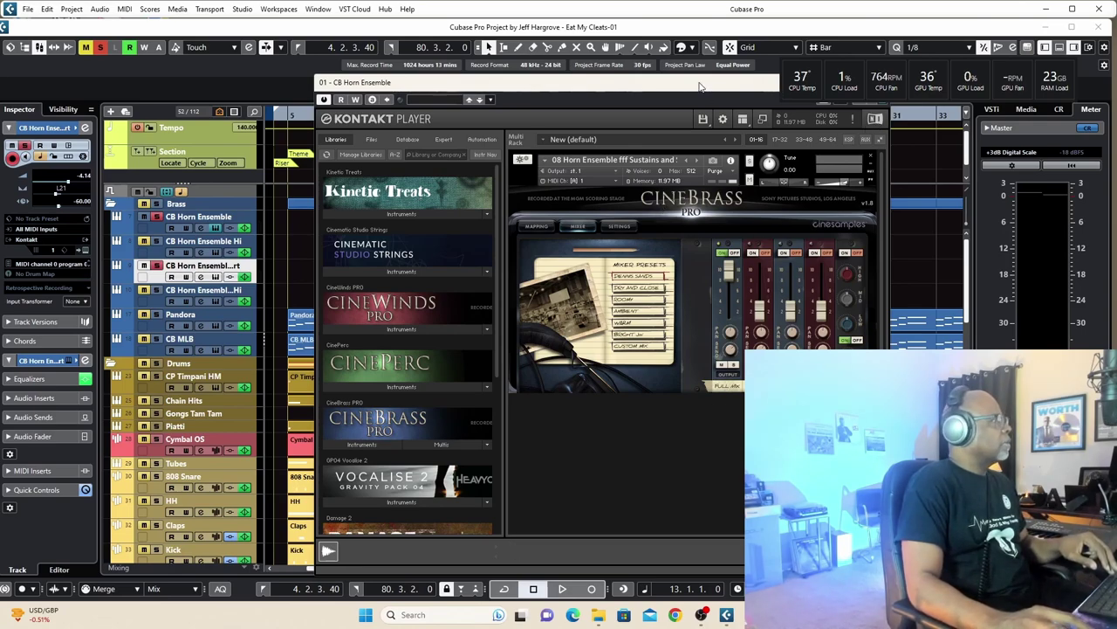
pyautogui.moveTo(699, 85); pyautogui.dragTo(692, 118)
pyautogui.click(863, 113)
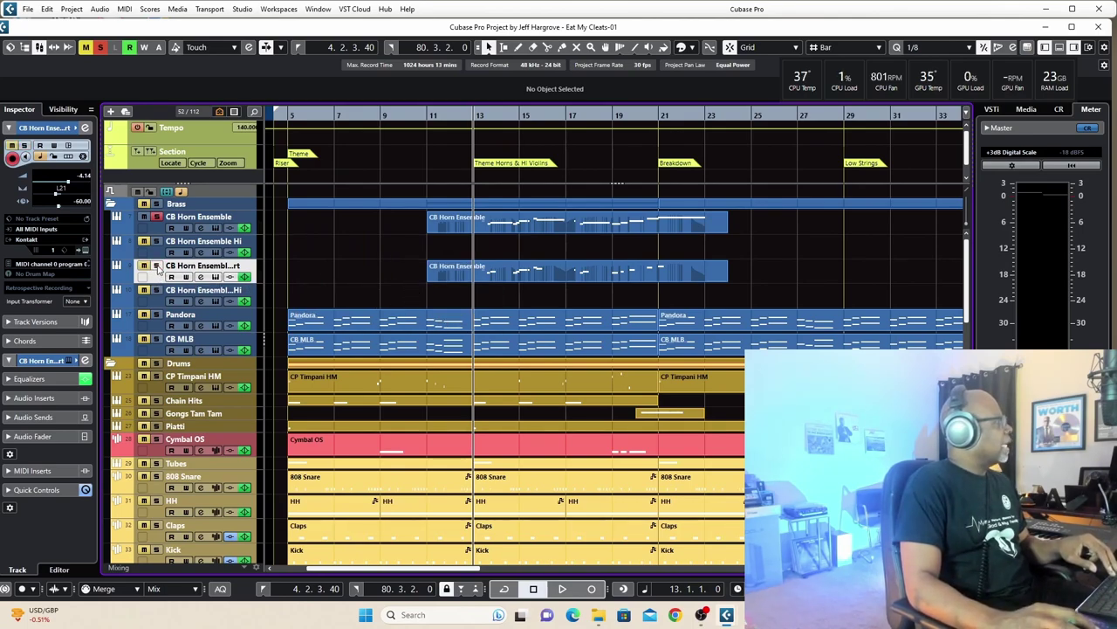
# Audition CB Horn Ensemble alone from bar 13, stop playback, and switch the solo to CB Horn Ensembl...rt
pyautogui.press('space')
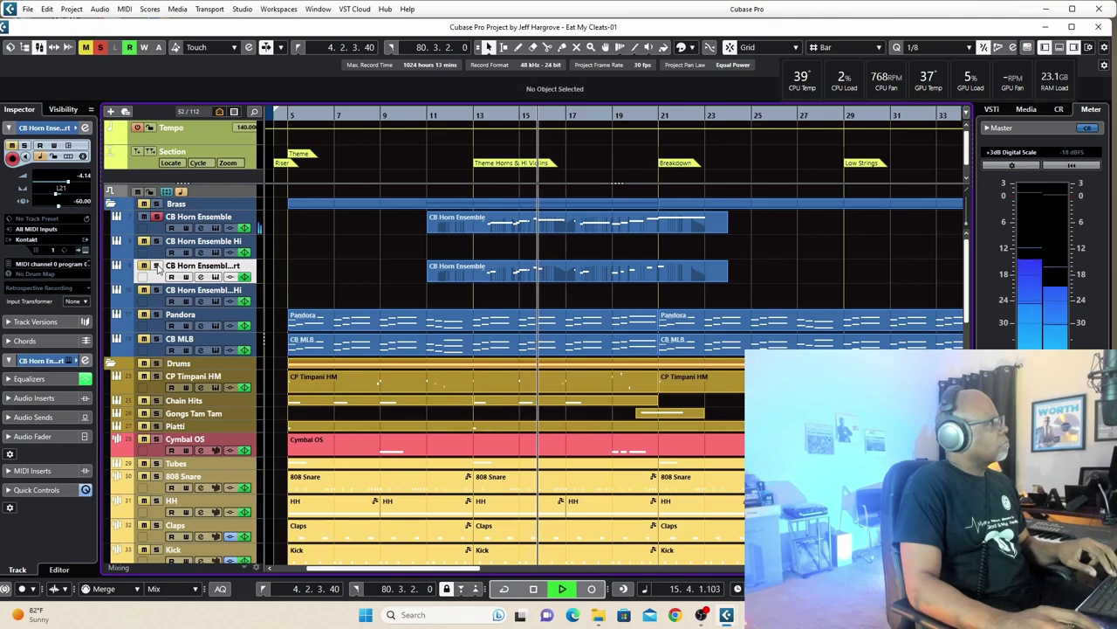
pyautogui.press('space')
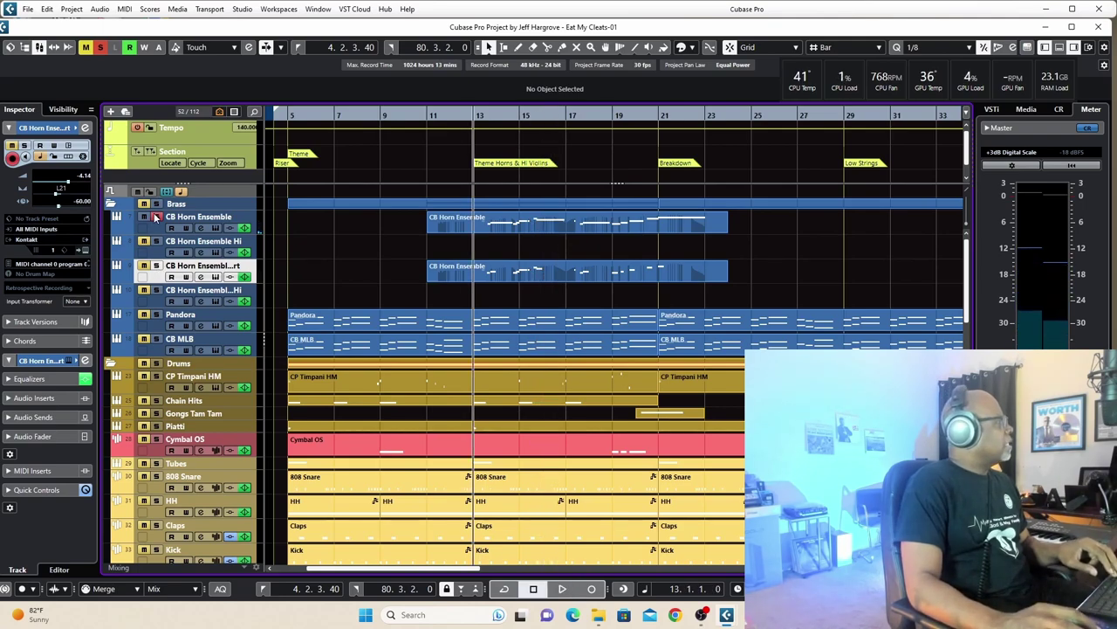
pyautogui.click(156, 217)
pyautogui.click(156, 266)
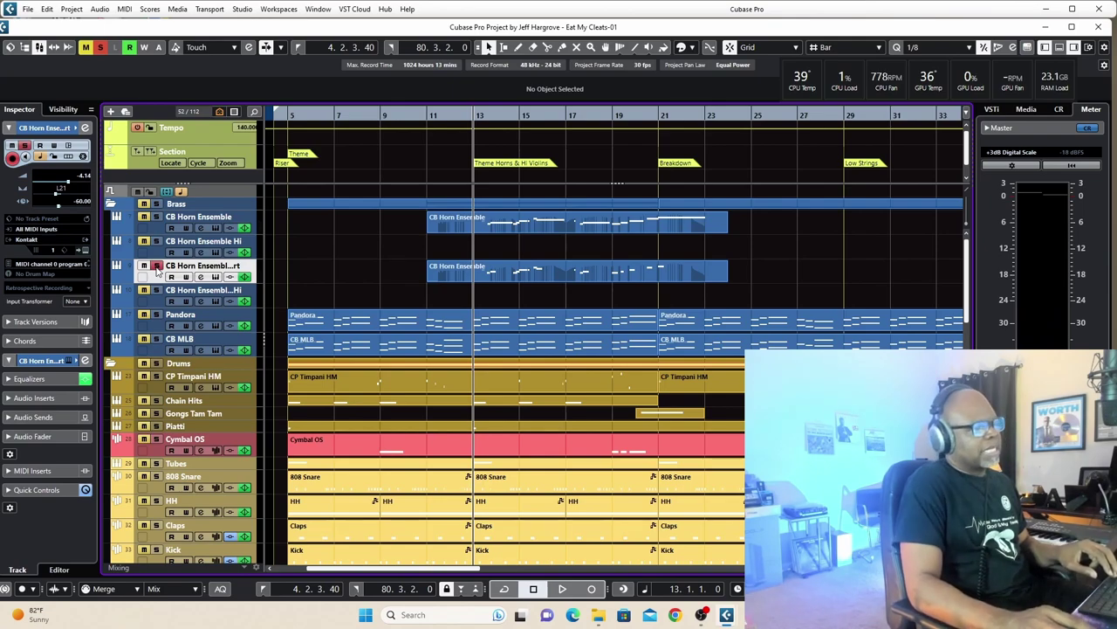
# Audition CB Horn Ensembl...rt from bar 13, first alone and again together with CB Horn Ensemble, and clear both solos
pyautogui.press('space')
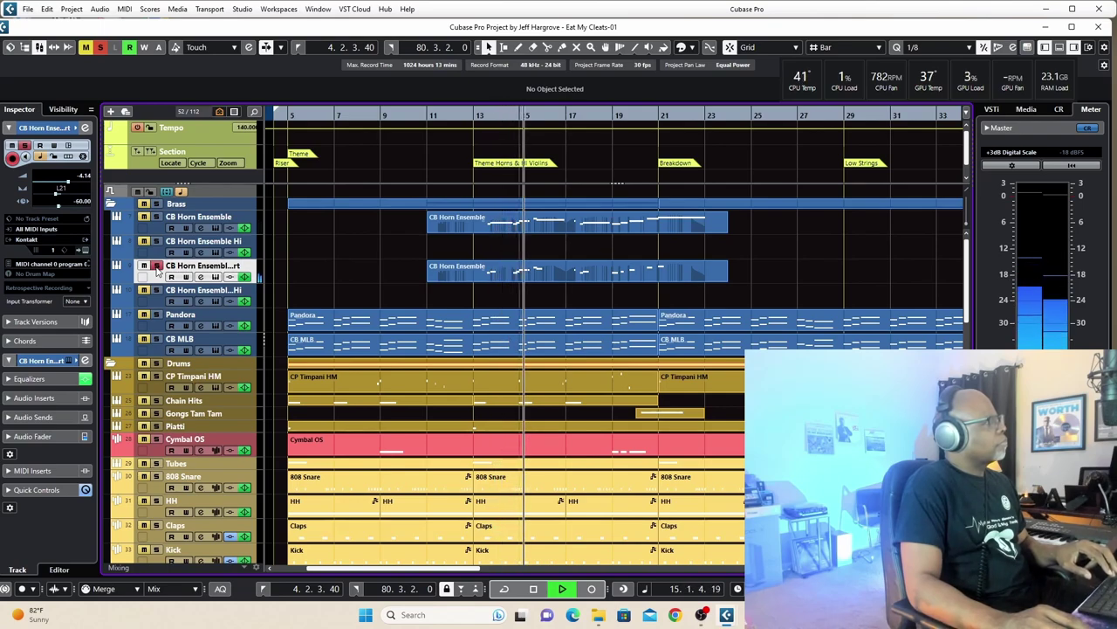
pyautogui.press('space')
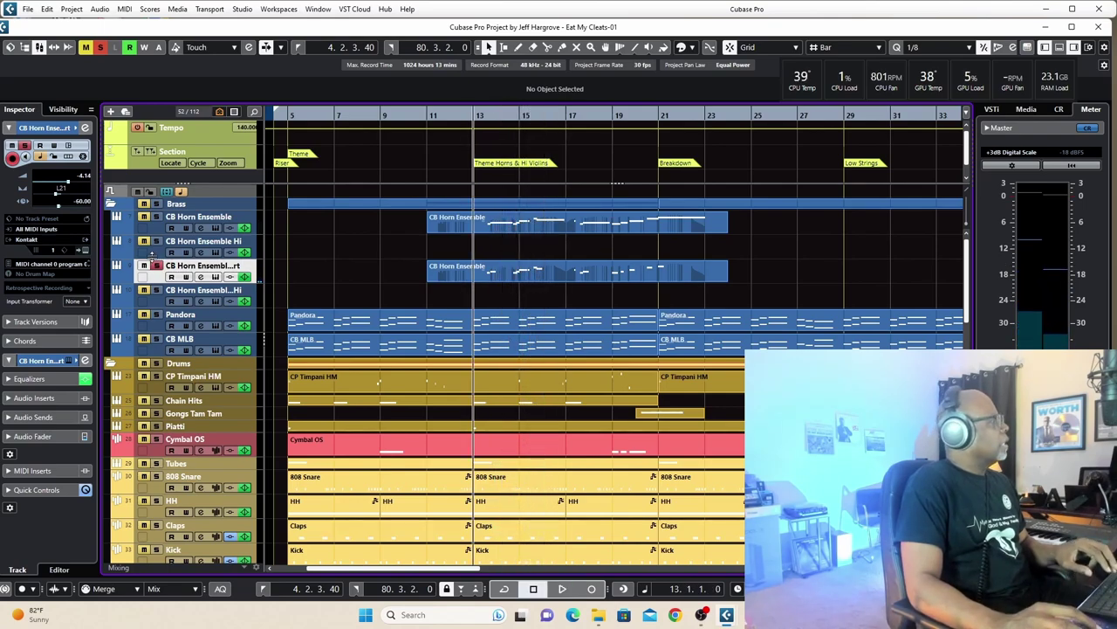
pyautogui.click(160, 225)
pyautogui.press('space')
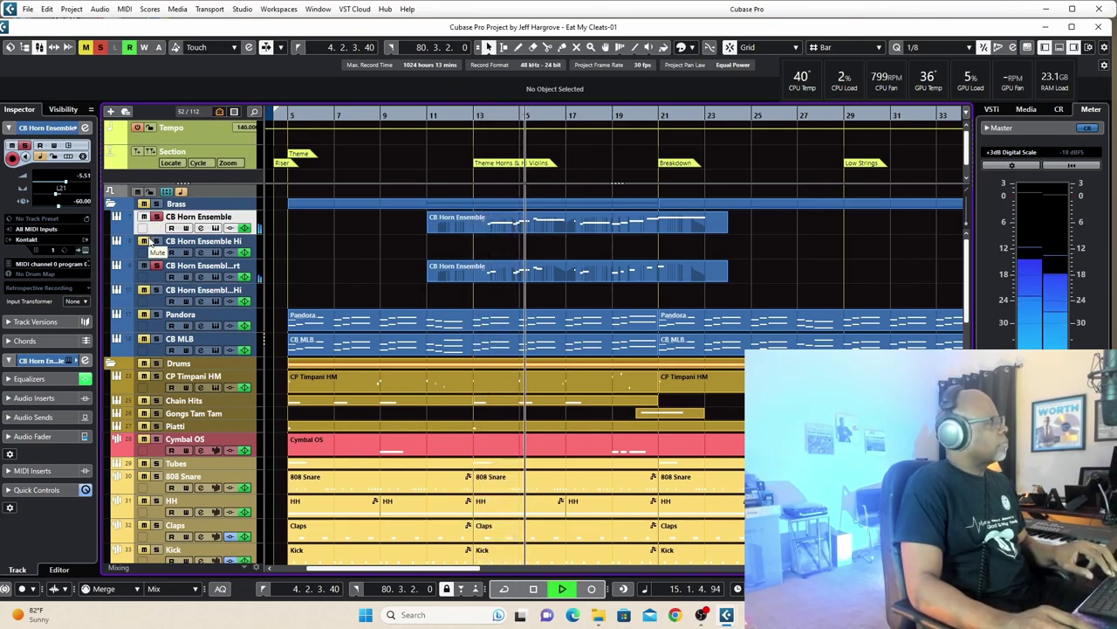
pyautogui.press('space')
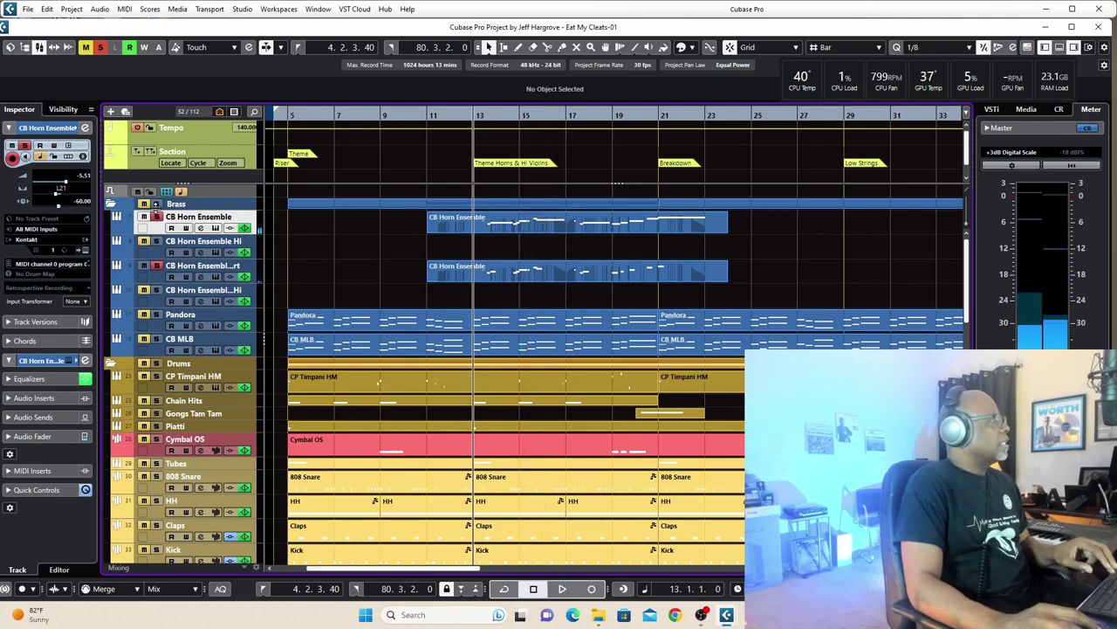
pyautogui.click(157, 266)
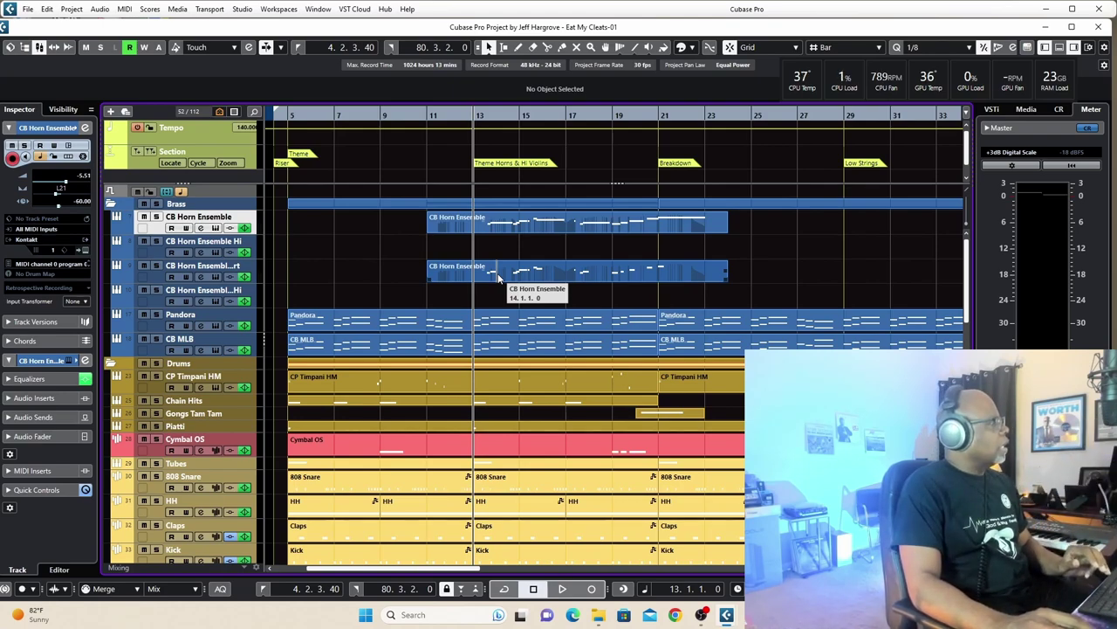
# Solo the CSS V1 Short track in the Strings Short folder, audition it from bar 13, and clear its solo
pyautogui.scroll(-10, 499, 276)
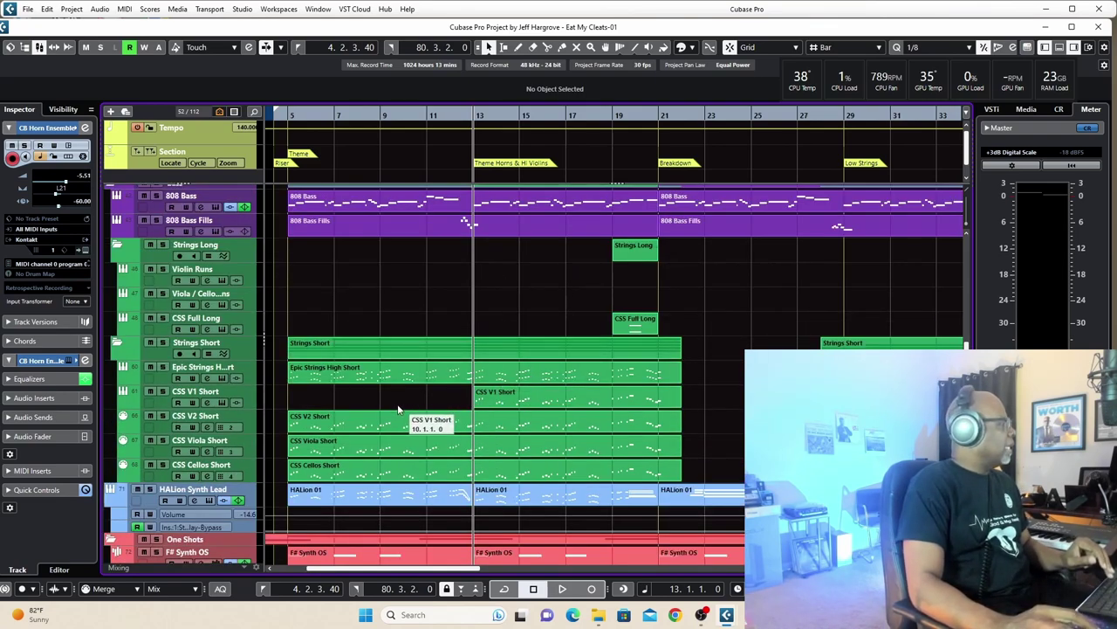
pyautogui.click(162, 392)
pyautogui.press('space')
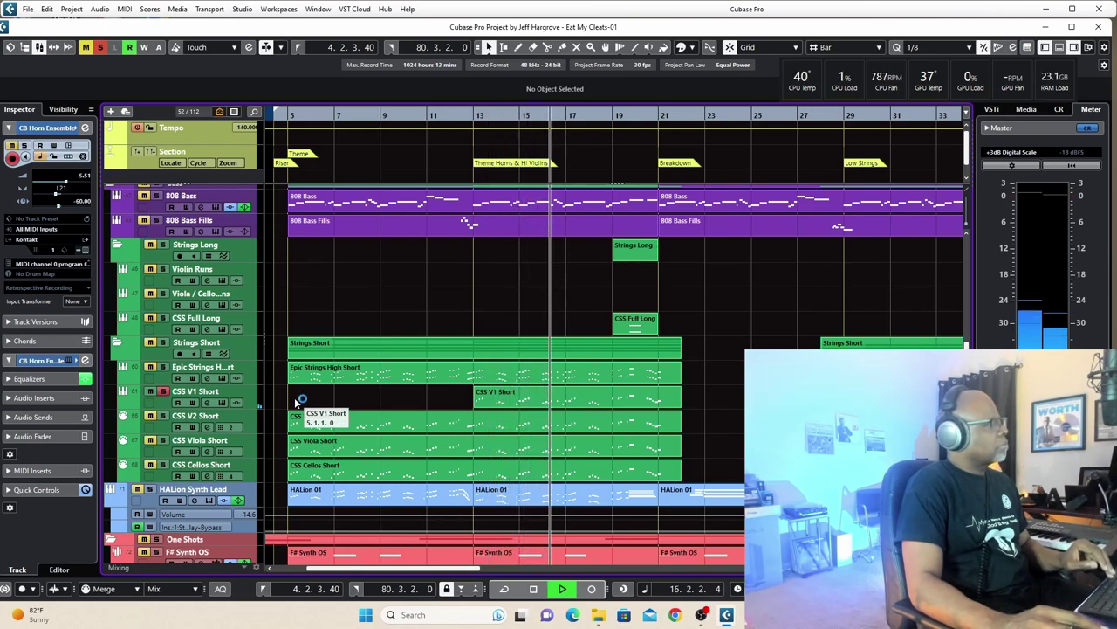
pyautogui.press('space')
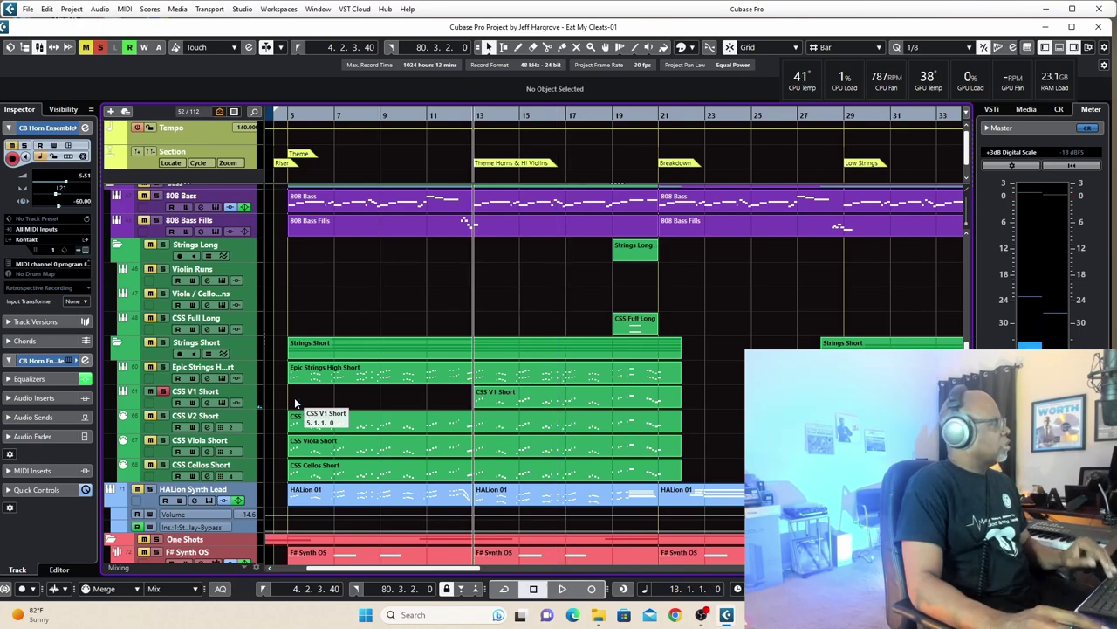
pyautogui.click(163, 391)
# Play the full arrangement from bar 13 through the Theme Horns & Hi Violins section into the Breakdown, and stop playback
pyautogui.scroll(15, 501, 316)
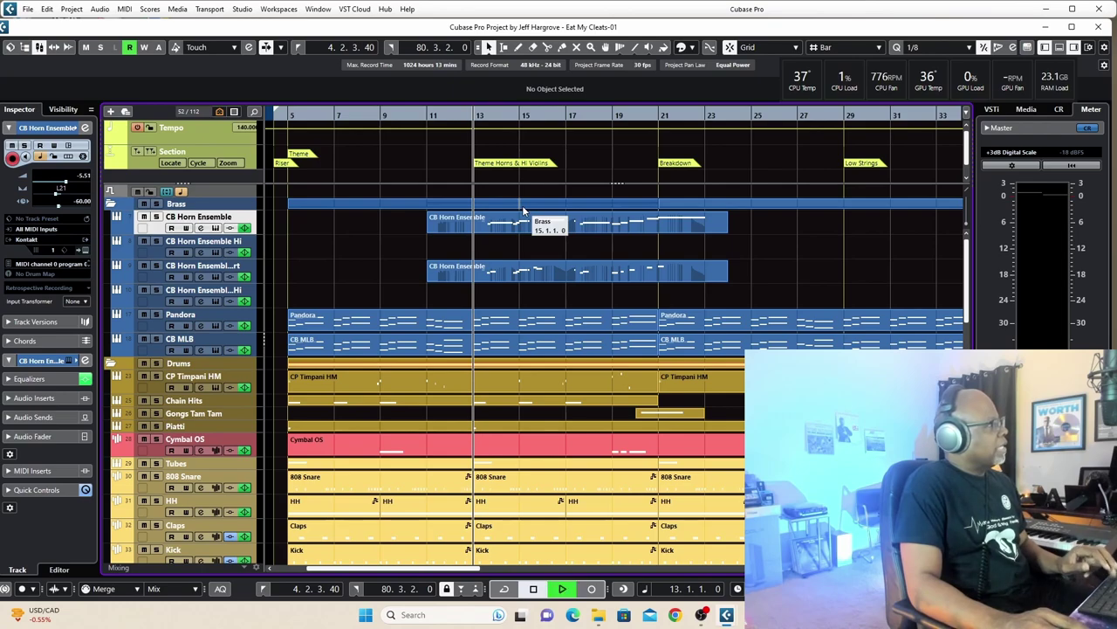
pyautogui.press('space')
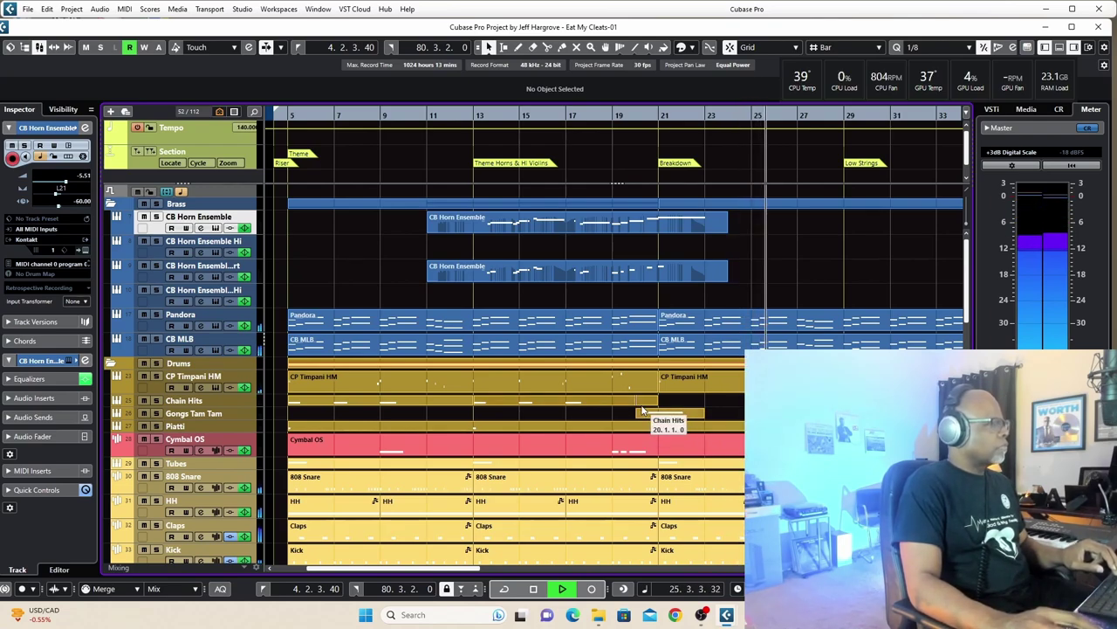
pyautogui.press('space')
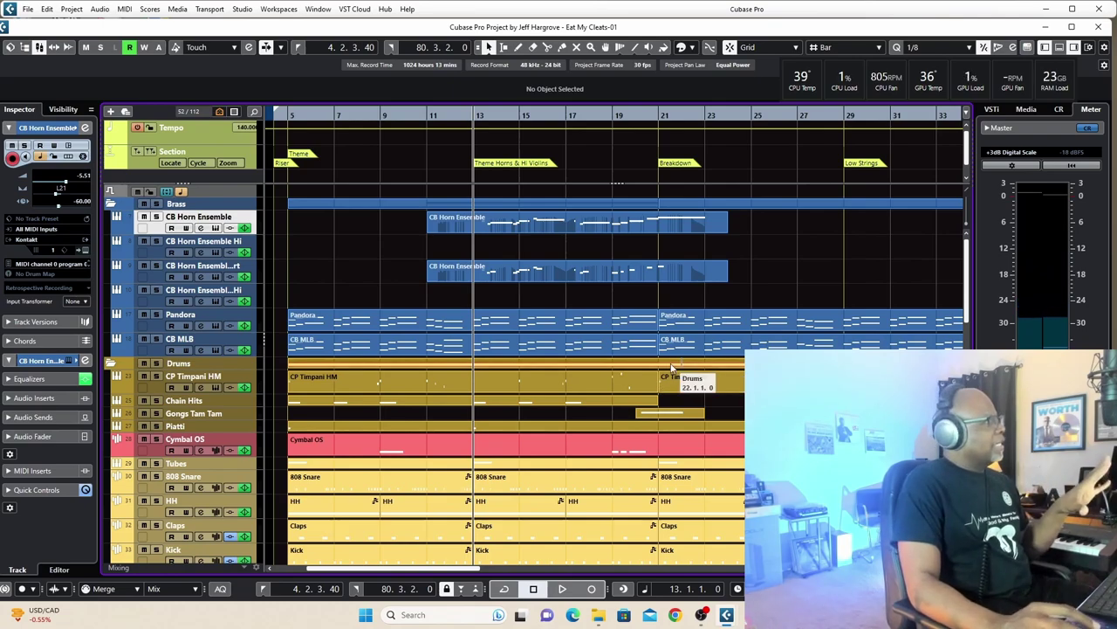
# Set the playback position to bar 21, look over the tracks active in the Breakdown section, and play it with all tracks
pyautogui.click(659, 115)
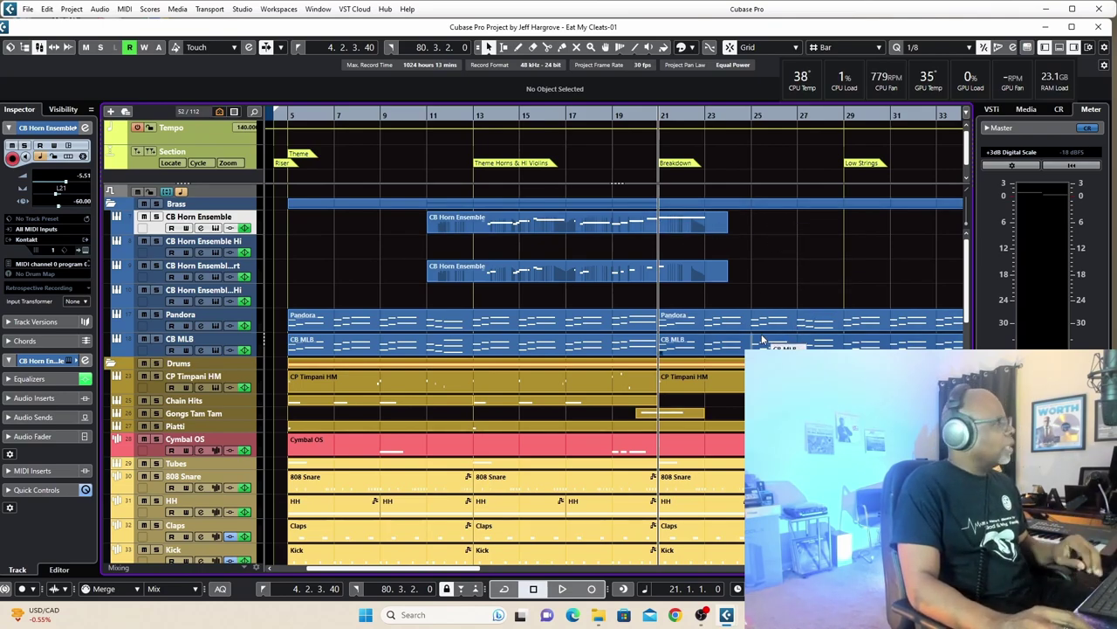
pyautogui.scroll(-15, 762, 333)
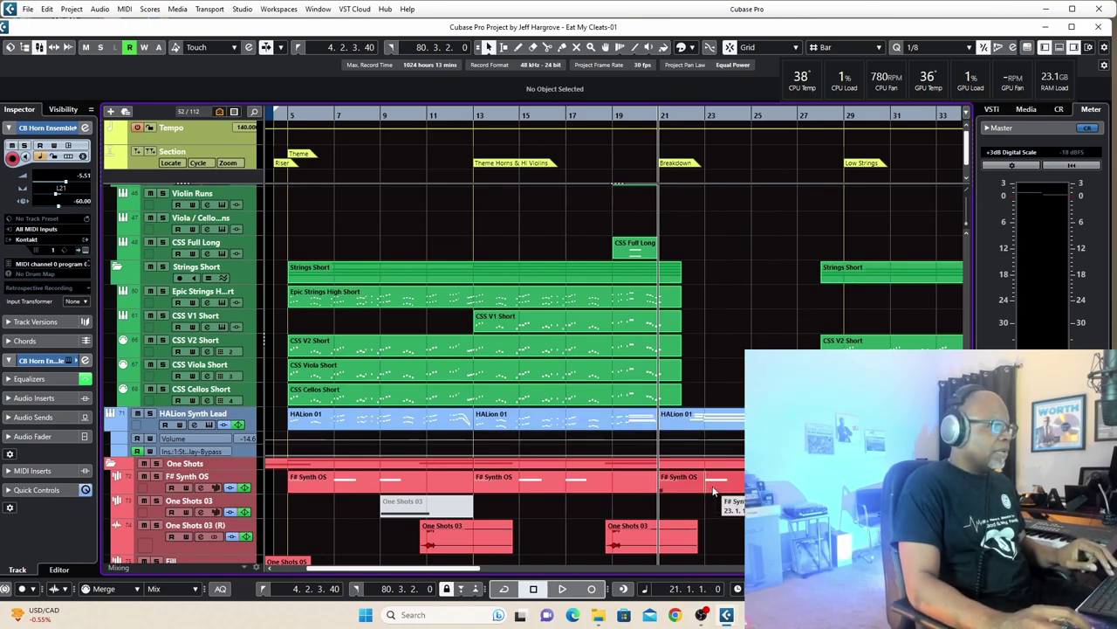
pyautogui.scroll(15, 713, 488)
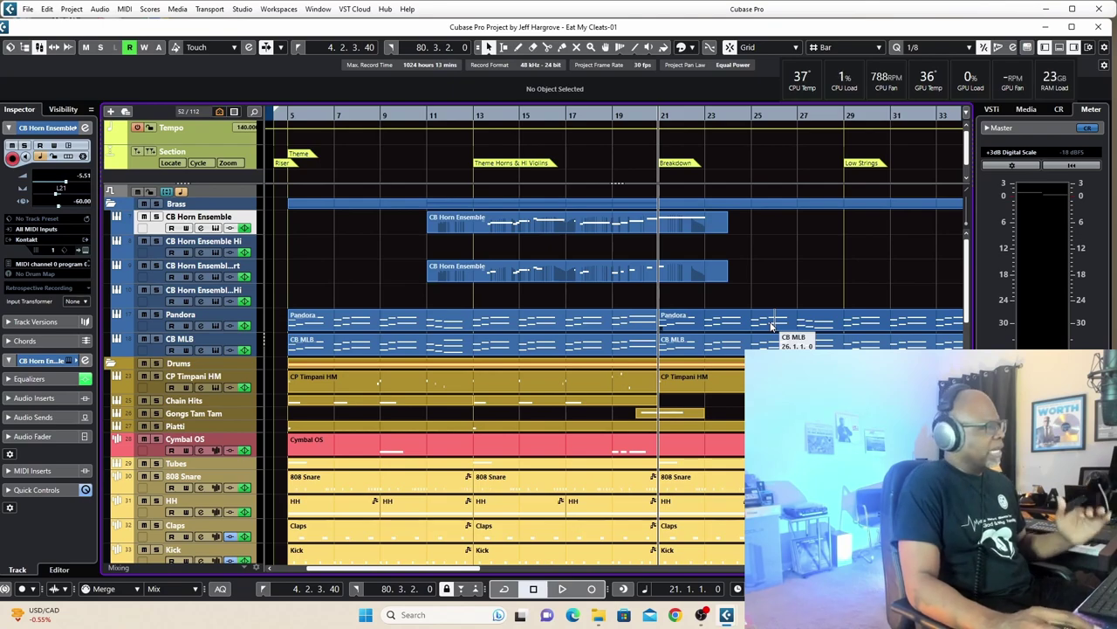
pyautogui.scroll(-6, 771, 330)
pyautogui.scroll(6, 770, 334)
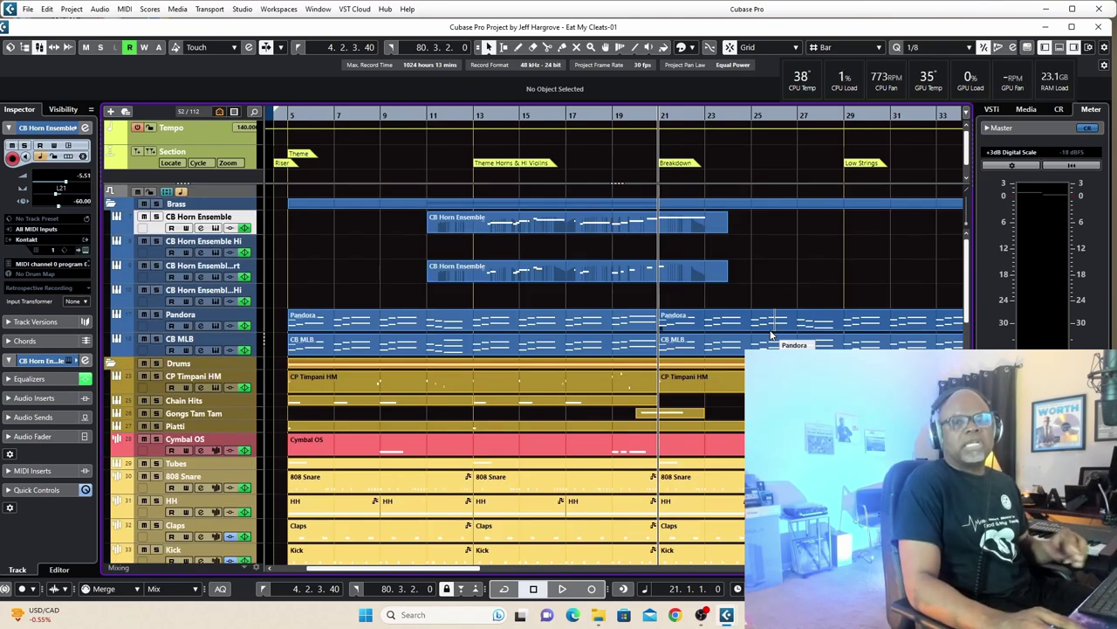
pyautogui.press('space')
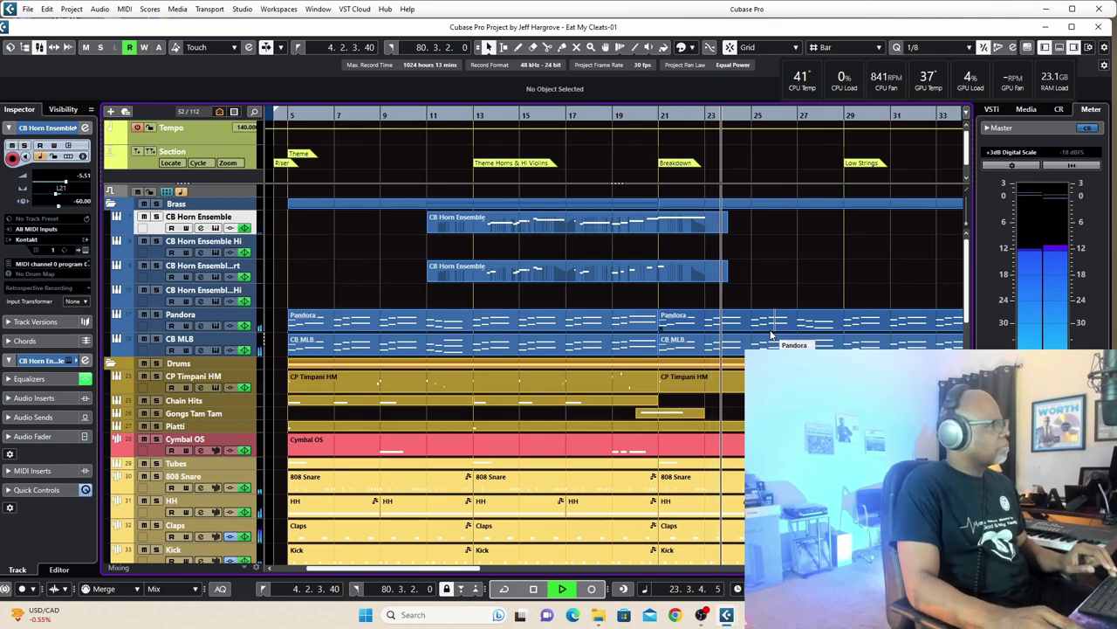
pyautogui.press('space')
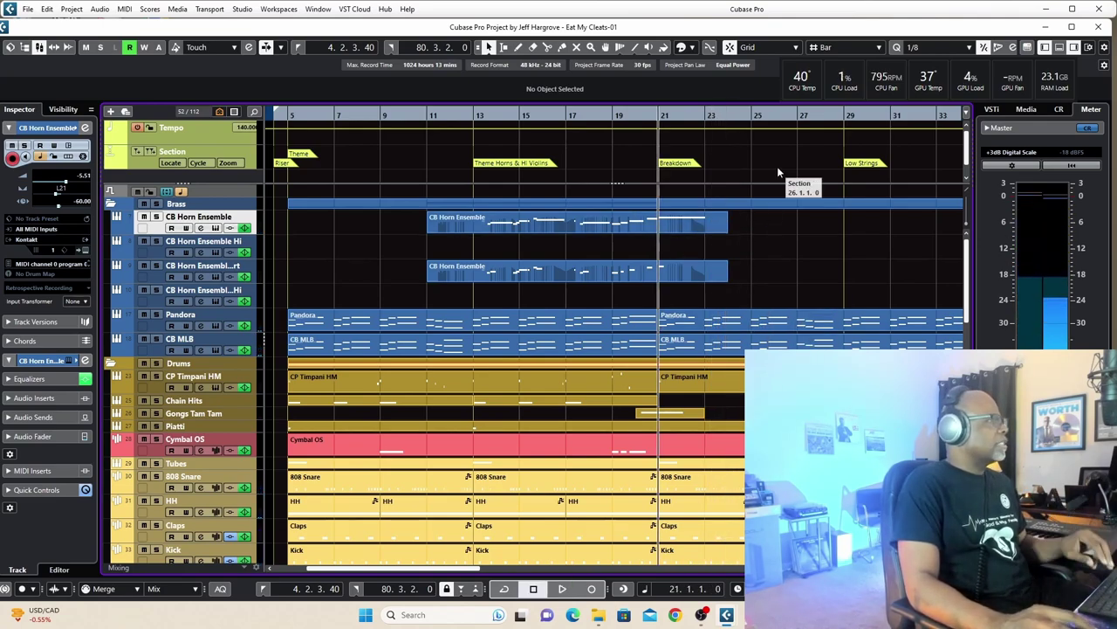
# Set the playback position to bar 28, just before the Low Strings section, play the full mix, and stop playback
pyautogui.click(845, 115)
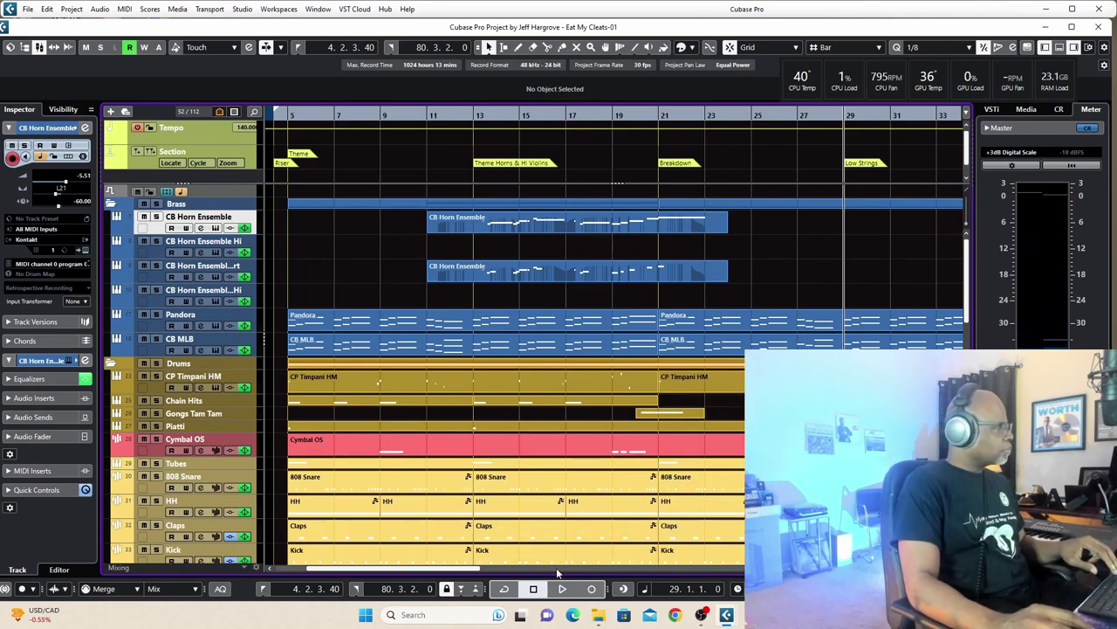
pyautogui.moveTo(477, 576); pyautogui.dragTo(504, 580)
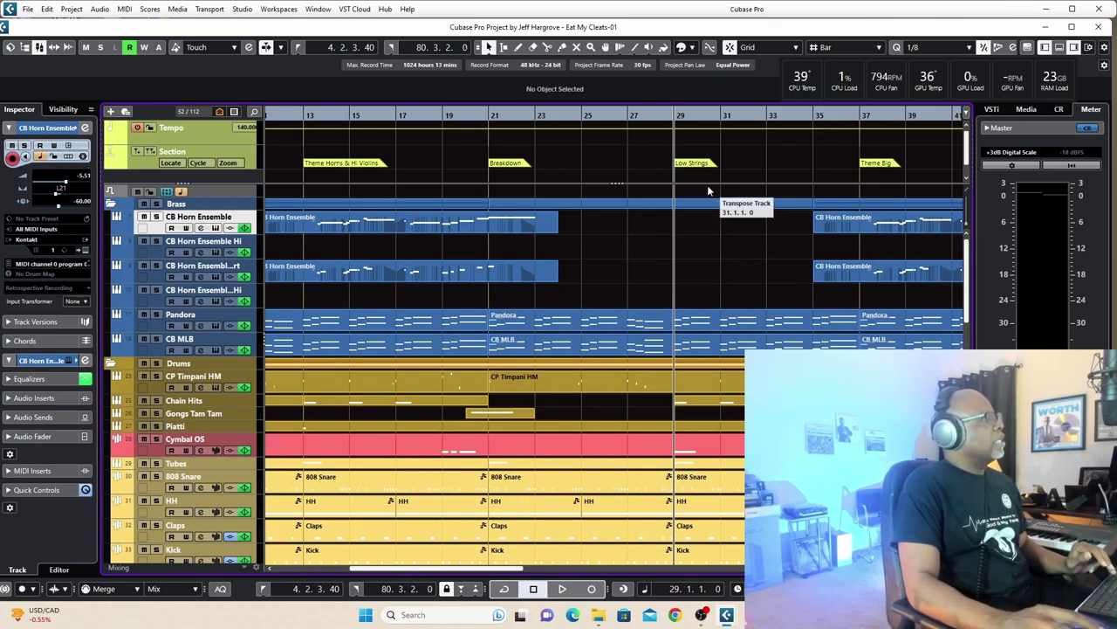
pyautogui.click(658, 115)
pyautogui.press('space')
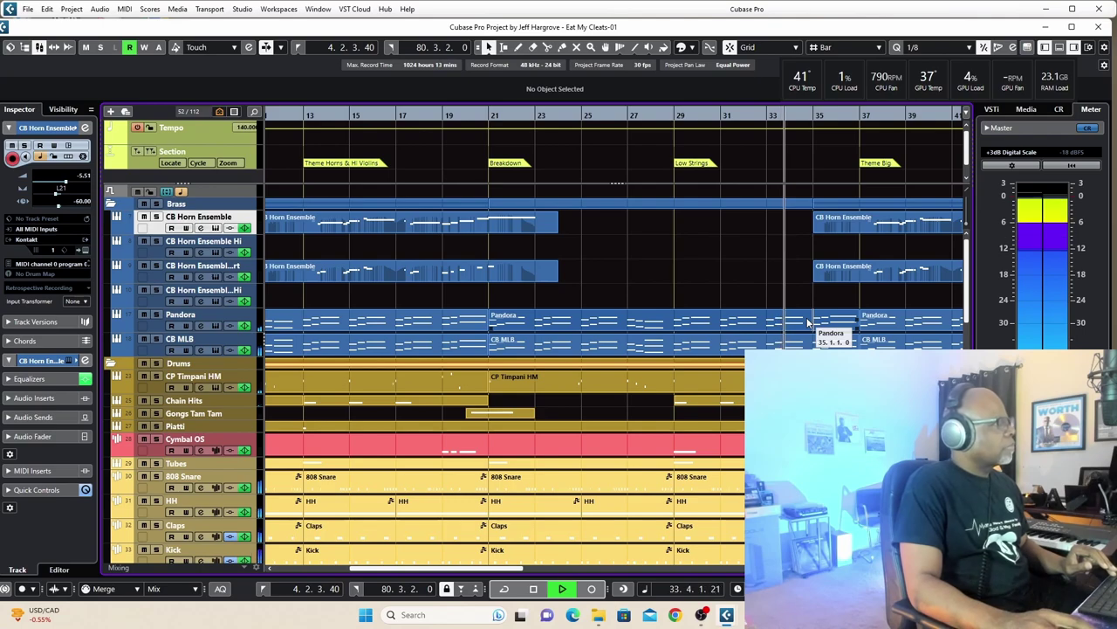
pyautogui.press('space')
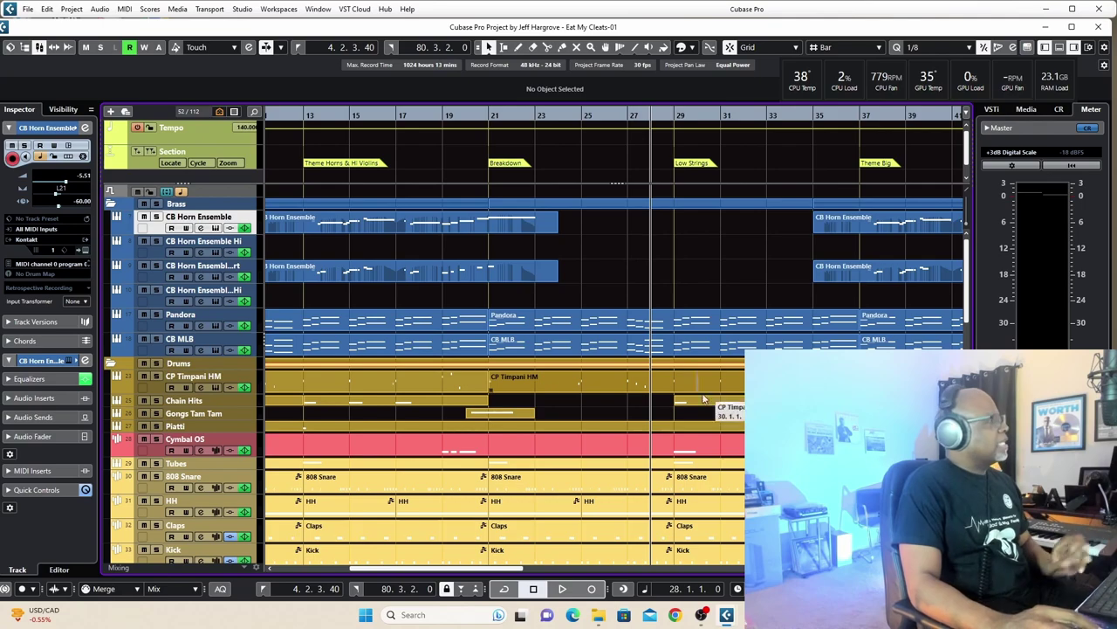
# Bring the Strings Short tracks at bars 28 to 37 into view, play the Low Strings section from bar 28, and stop playback
pyautogui.scroll(-10, 681, 371)
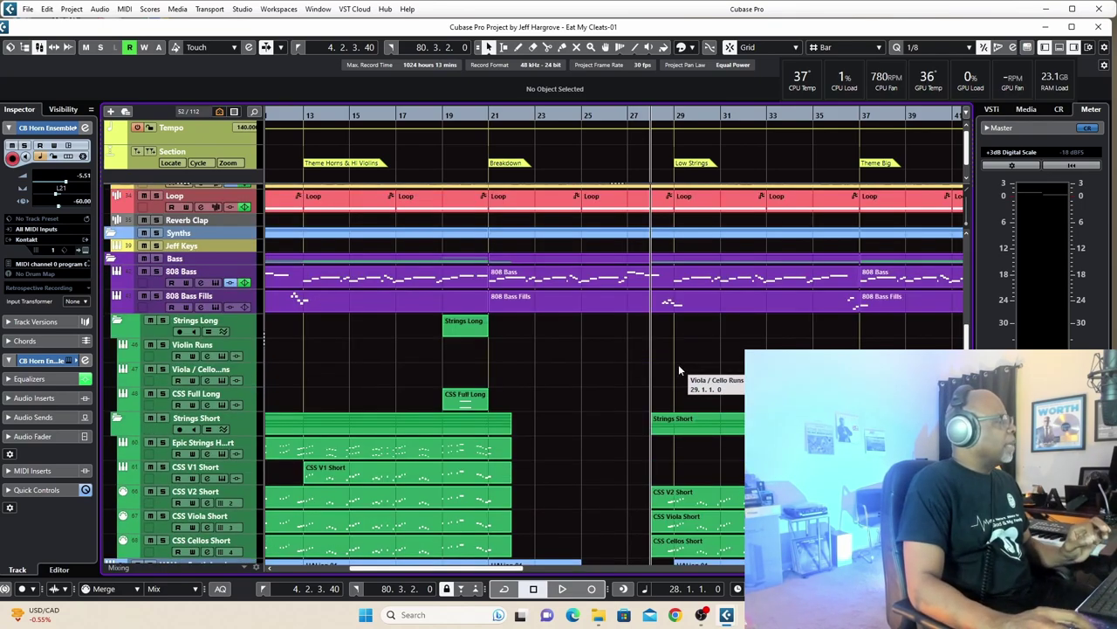
pyautogui.scroll(-3, 678, 364)
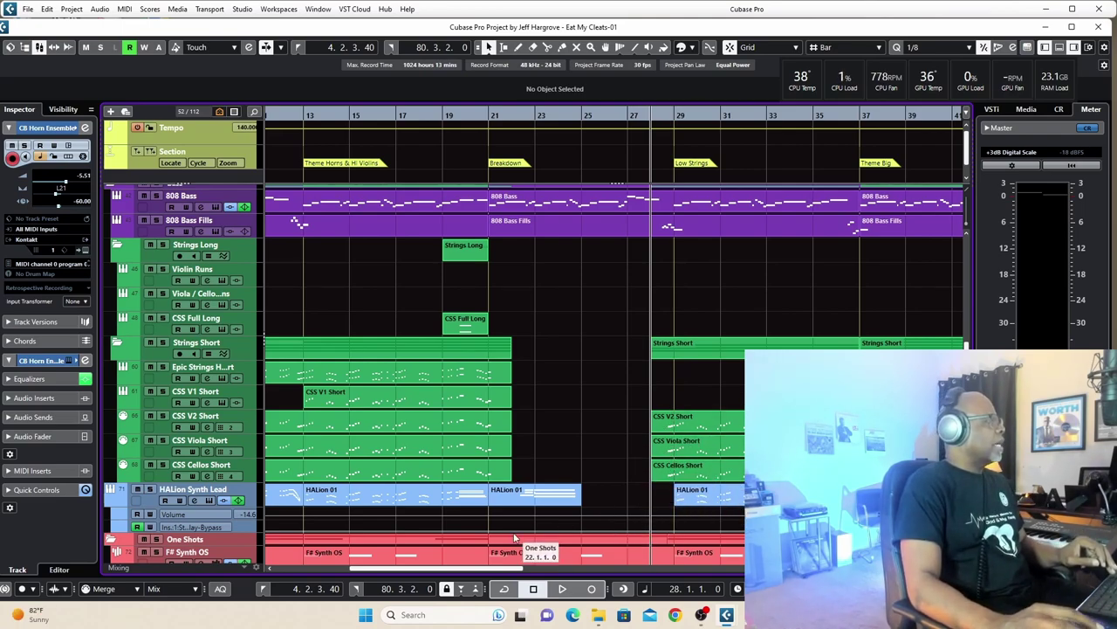
pyautogui.moveTo(451, 572); pyautogui.dragTo(521, 575)
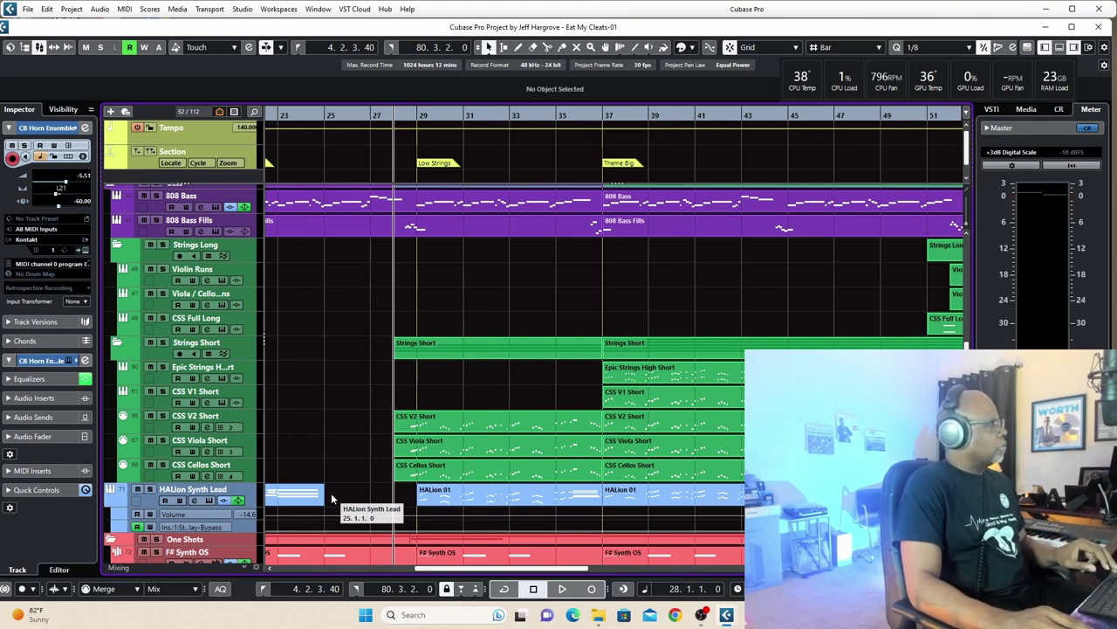
pyautogui.press('space')
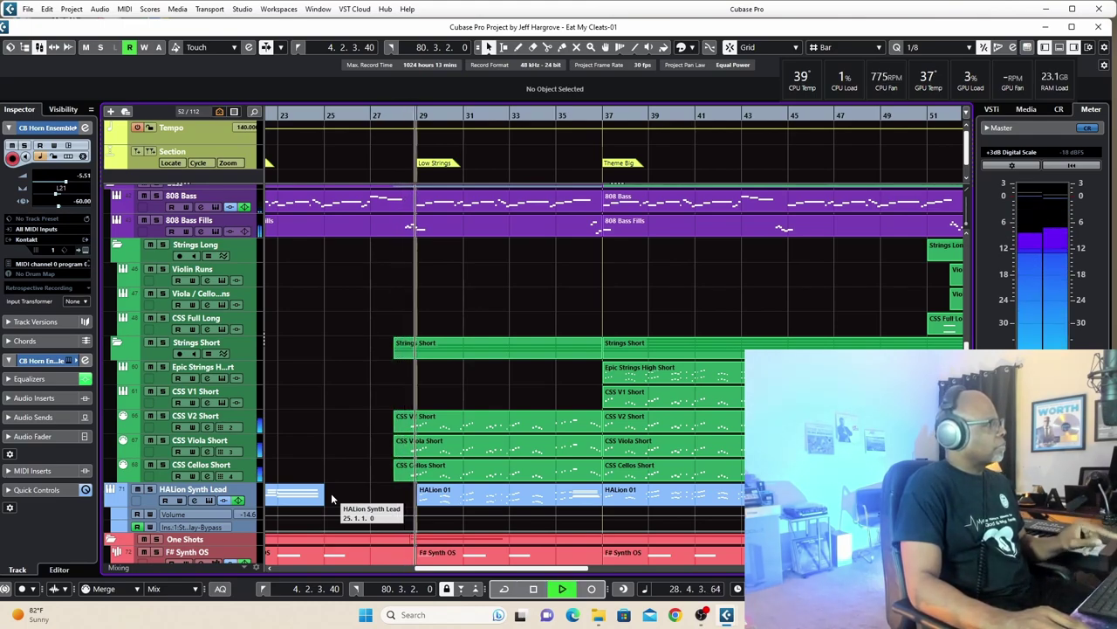
pyautogui.press('space')
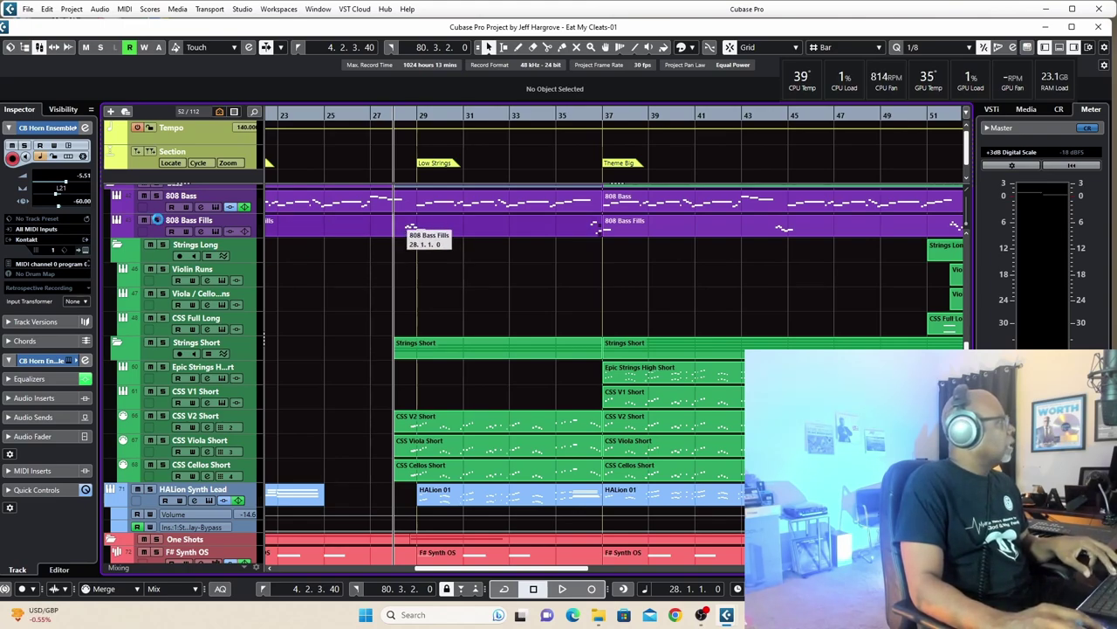
# Solo the 808 Bass Fills track, audition its fill from bar 28, and clear the solo
pyautogui.click(408, 226)
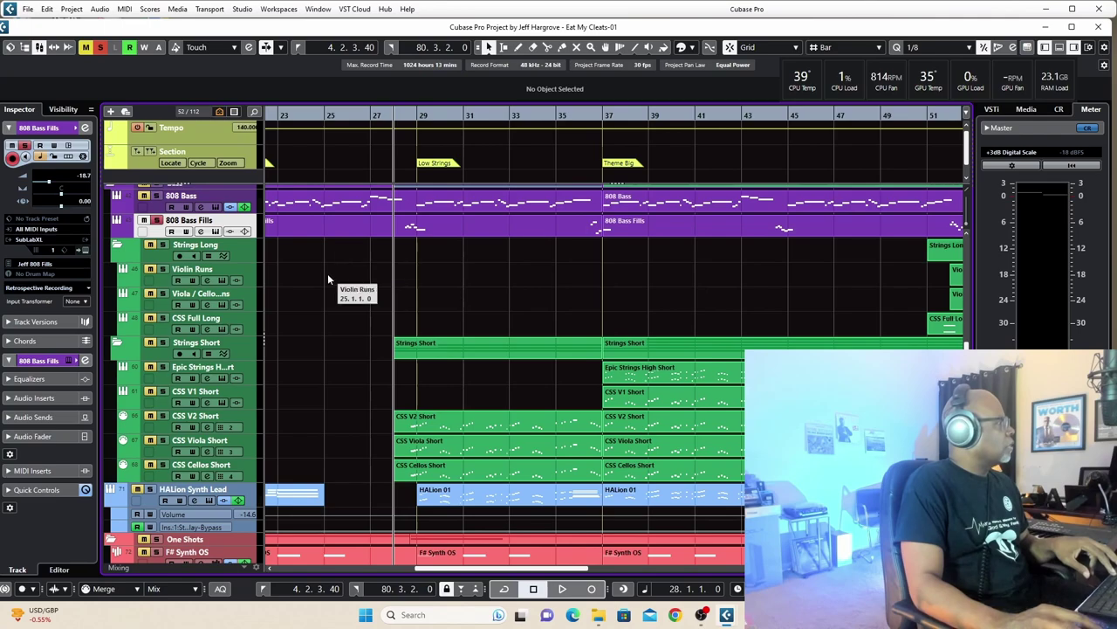
pyautogui.press('space')
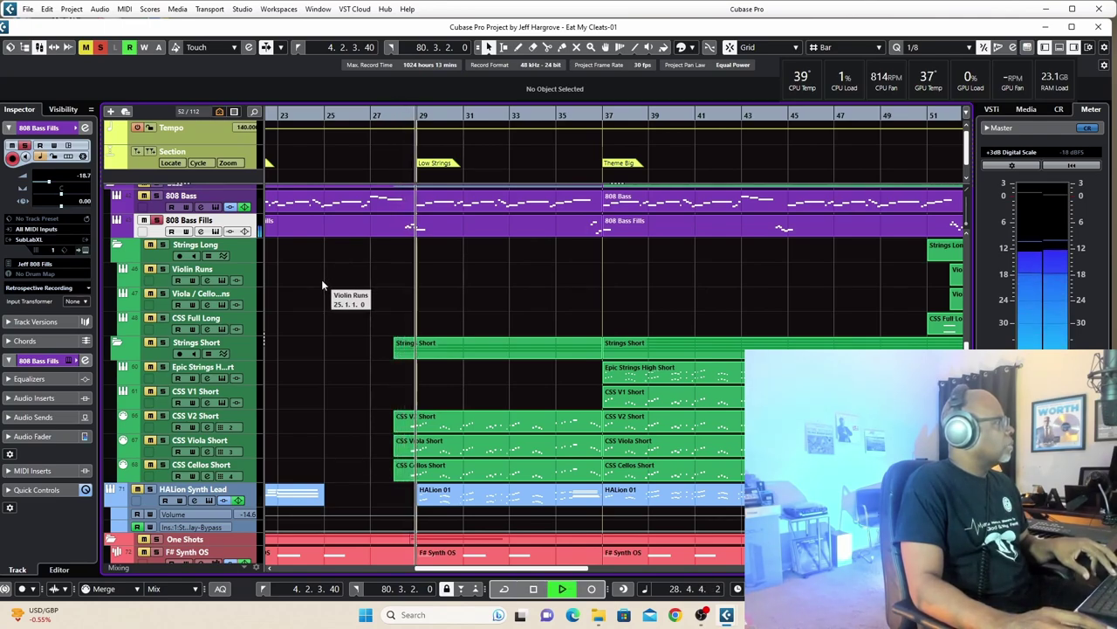
pyautogui.press('space')
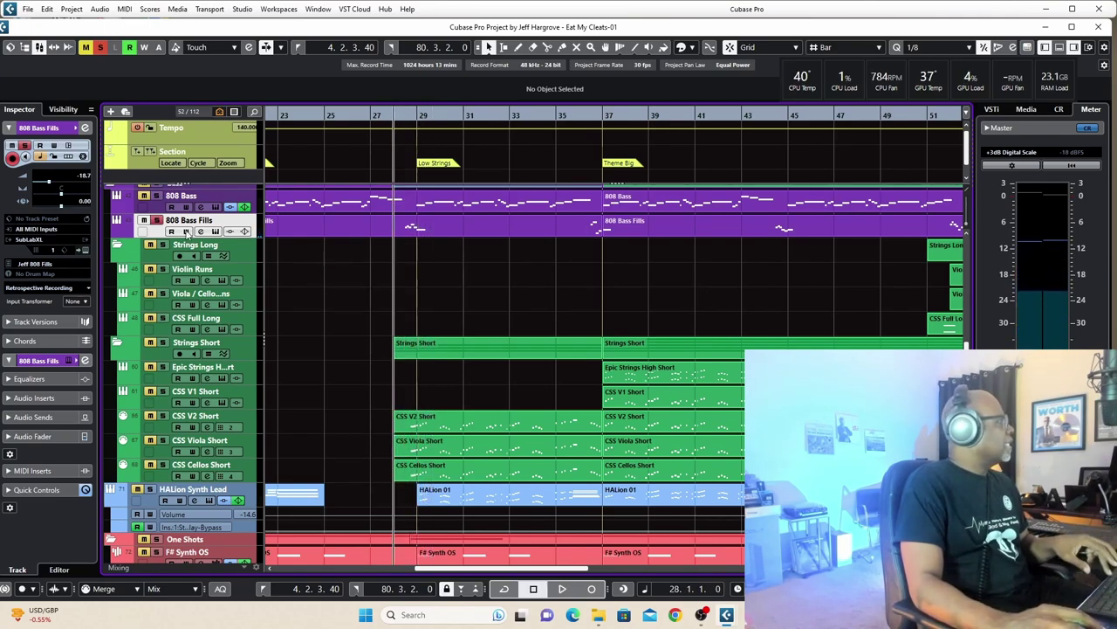
pyautogui.click(156, 220)
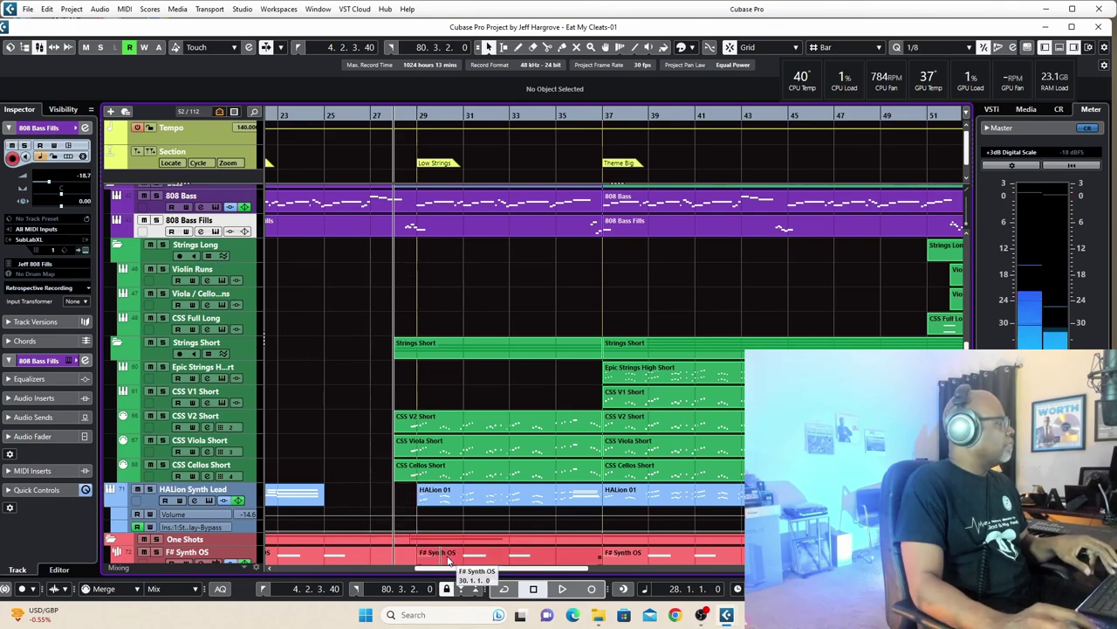
# Play the full arrangement from bar 35 into the Theme Big section, bring the Brass and Drums tracks into view, and stop playback
pyautogui.moveTo(462, 568); pyautogui.dragTo(404, 574)
pyautogui.moveTo(499, 568); pyautogui.dragTo(530, 608)
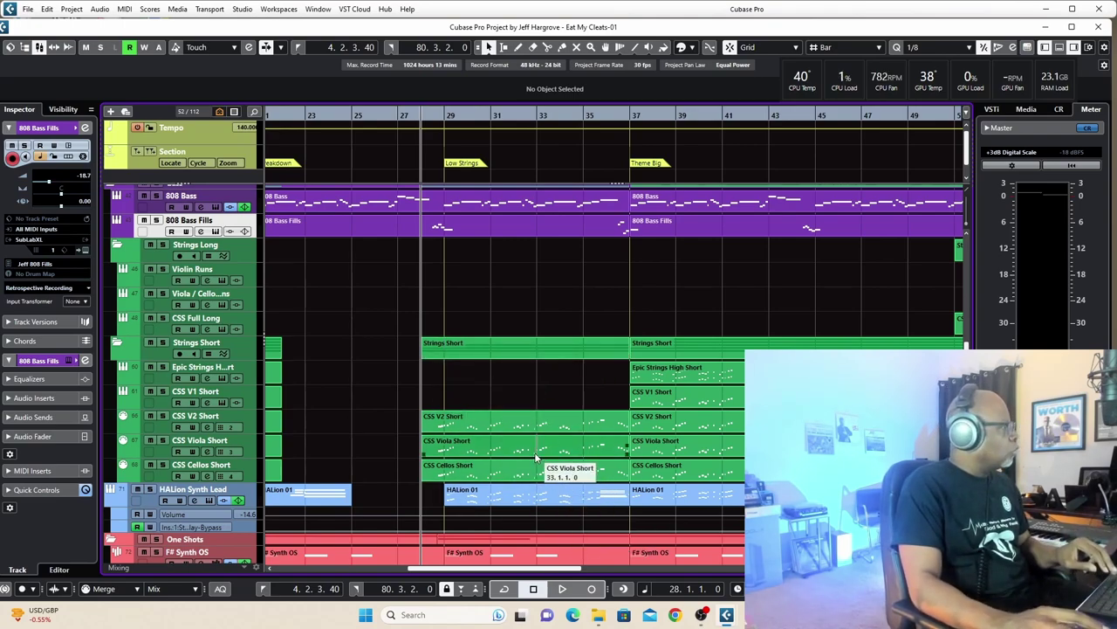
pyautogui.click(583, 115)
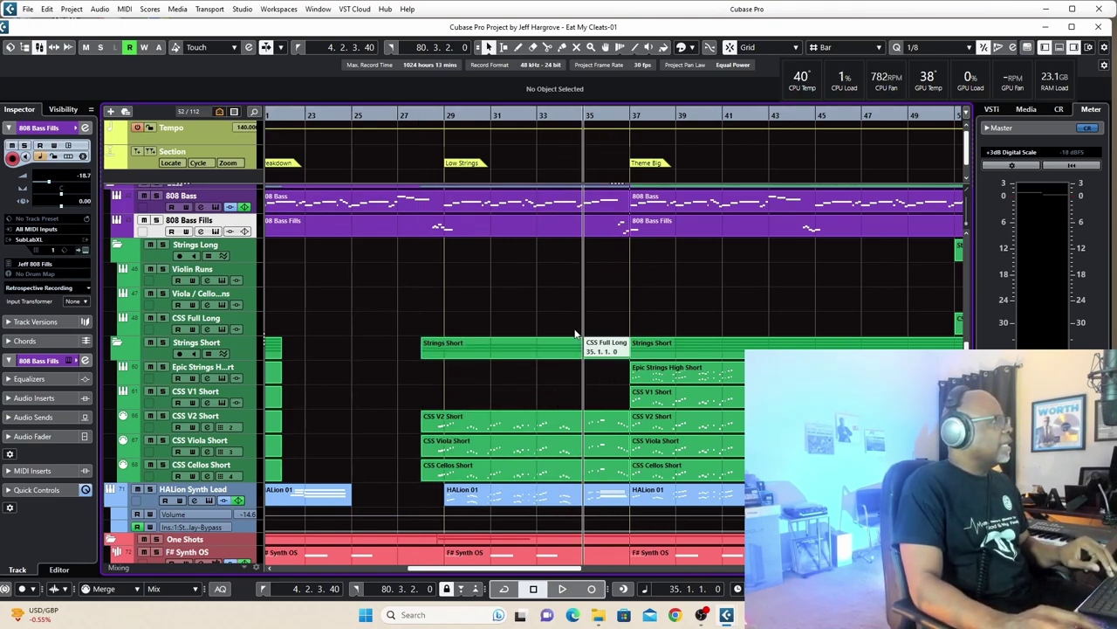
pyautogui.press('space')
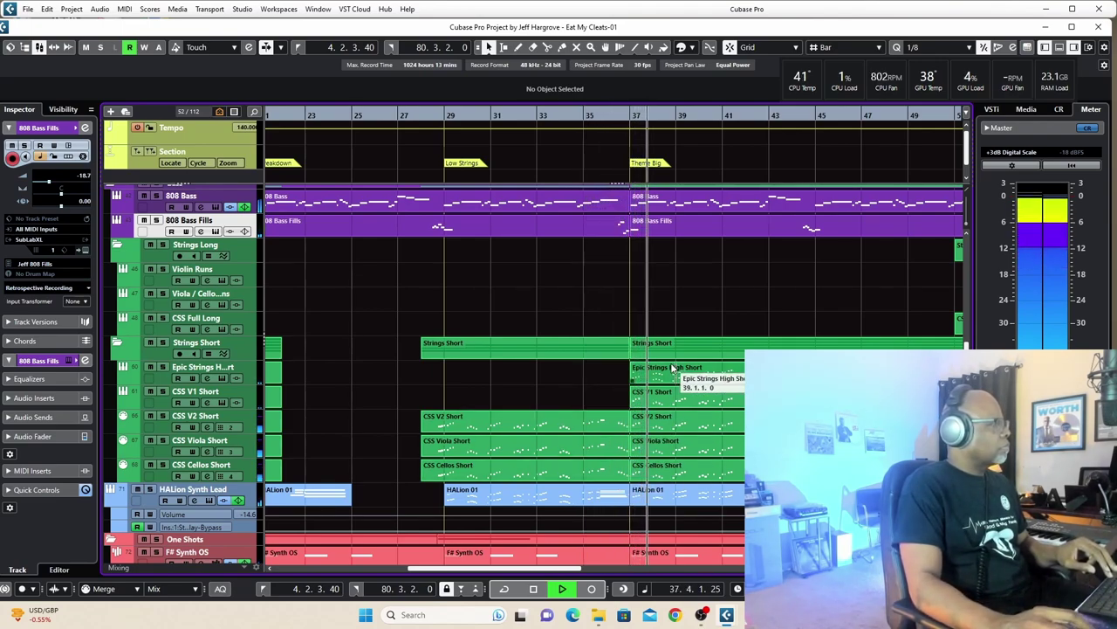
pyautogui.scroll(4, 670, 362)
pyautogui.scroll(3, 671, 362)
pyautogui.scroll(4, 672, 364)
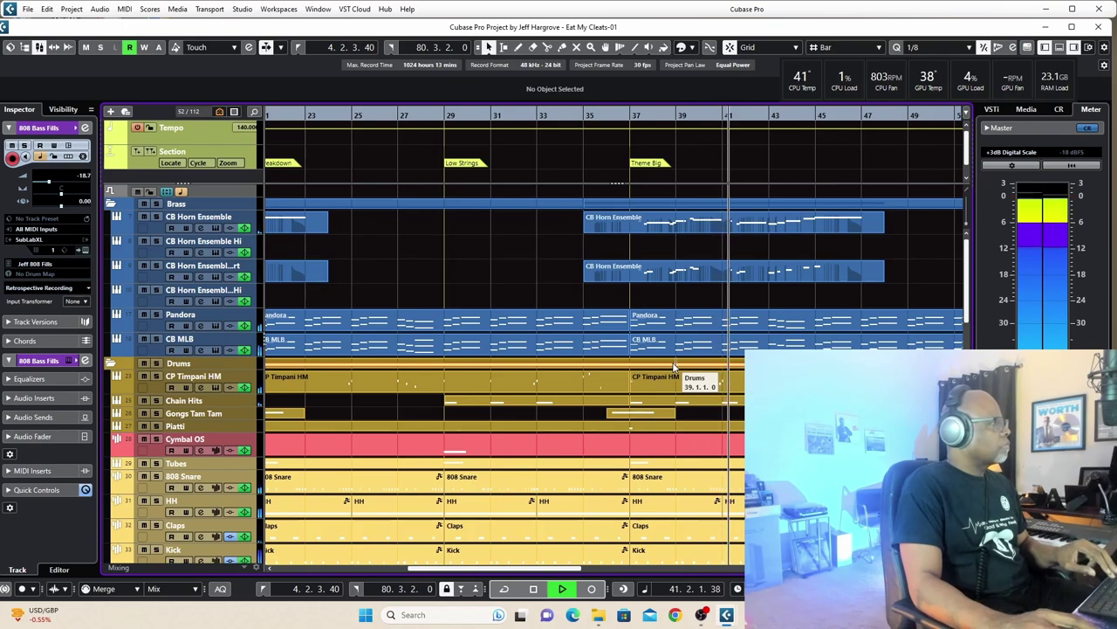
pyautogui.press('space')
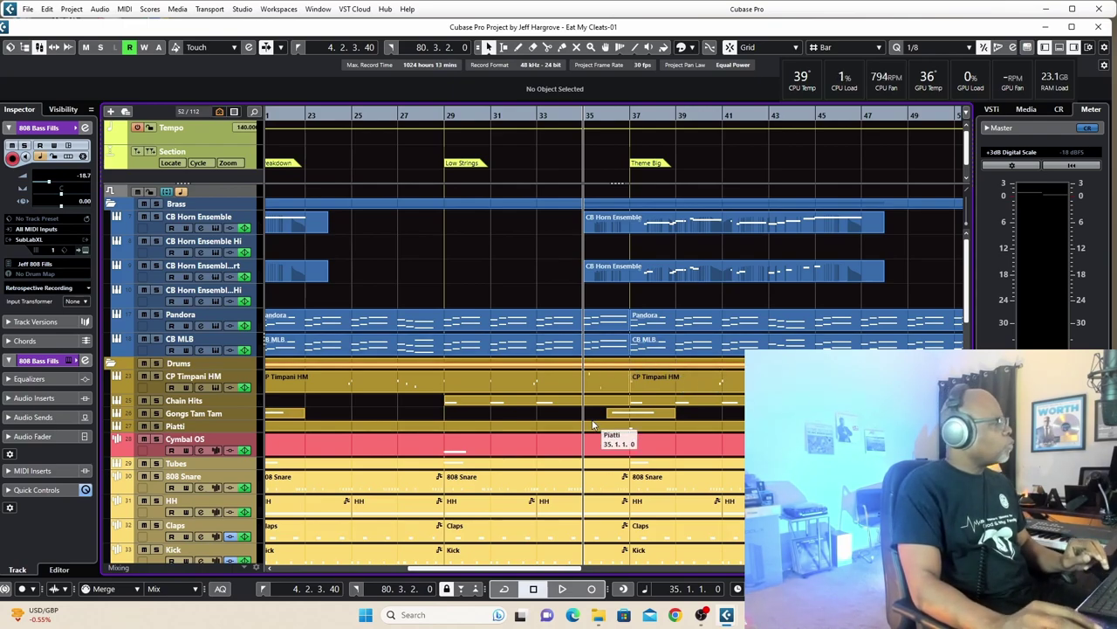
# Play the full mix from bar 35 through the Theme Big section almost to Breakdown 2, and stop playback
pyautogui.moveTo(489, 569); pyautogui.dragTo(527, 583)
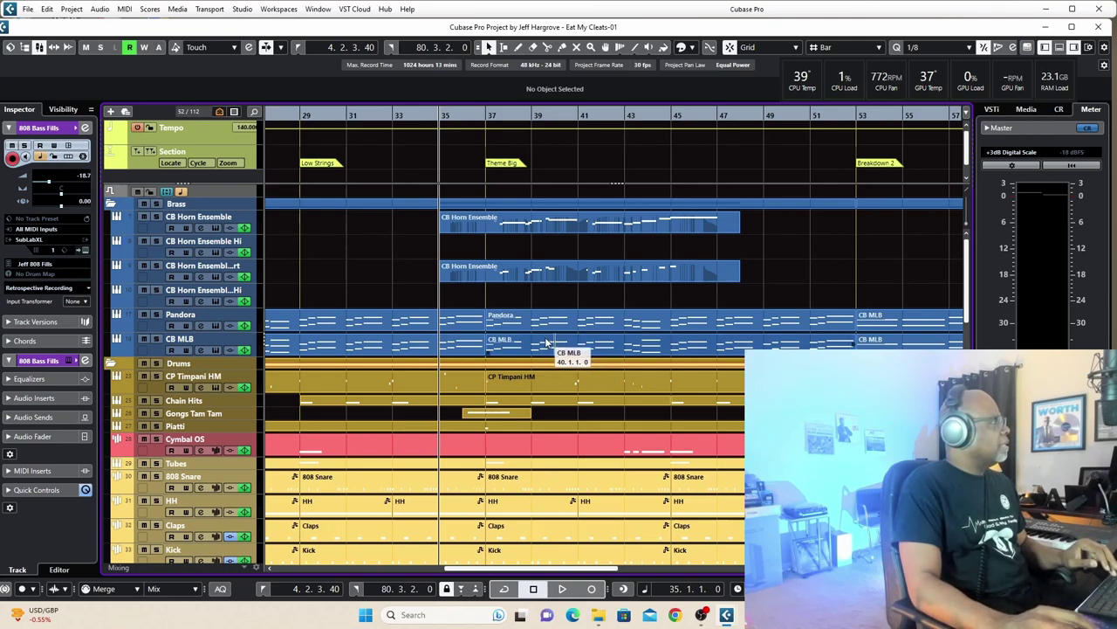
pyautogui.press('space')
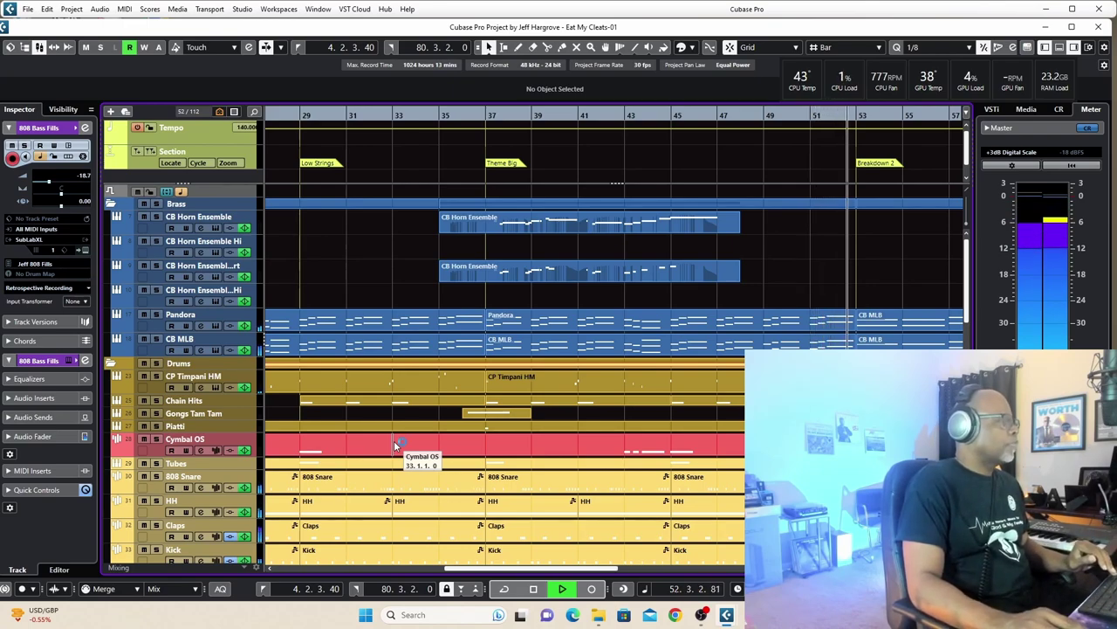
pyautogui.press('space')
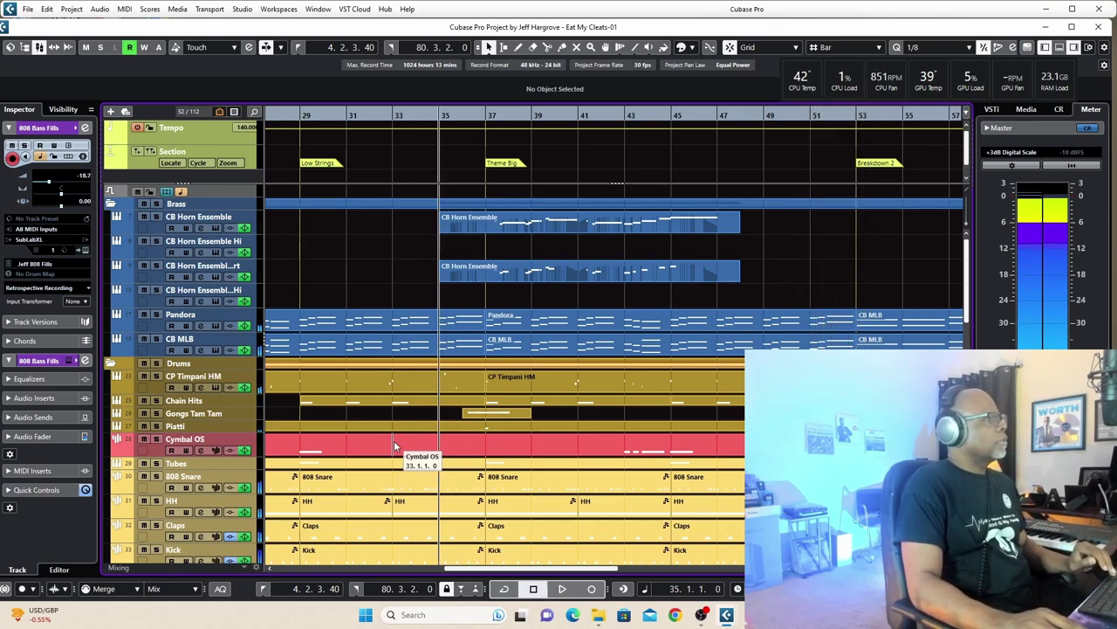
# Set the playback position to bar 51 and bring the Strings Long parts leading into Breakdown 2 into view
pyautogui.click(811, 114)
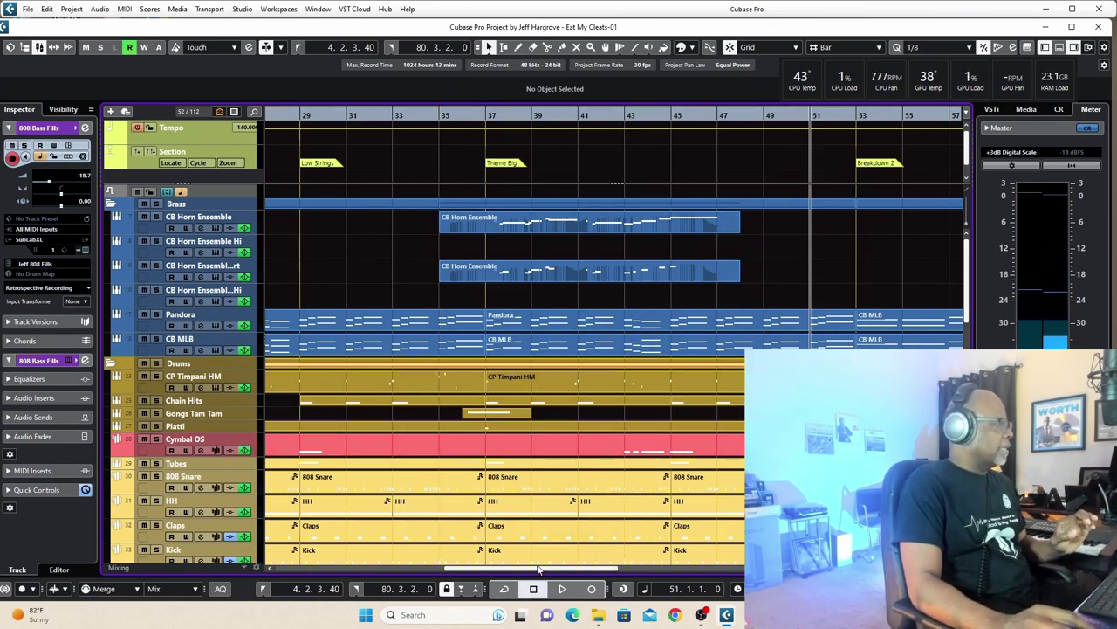
pyautogui.moveTo(538, 569); pyautogui.dragTo(582, 569)
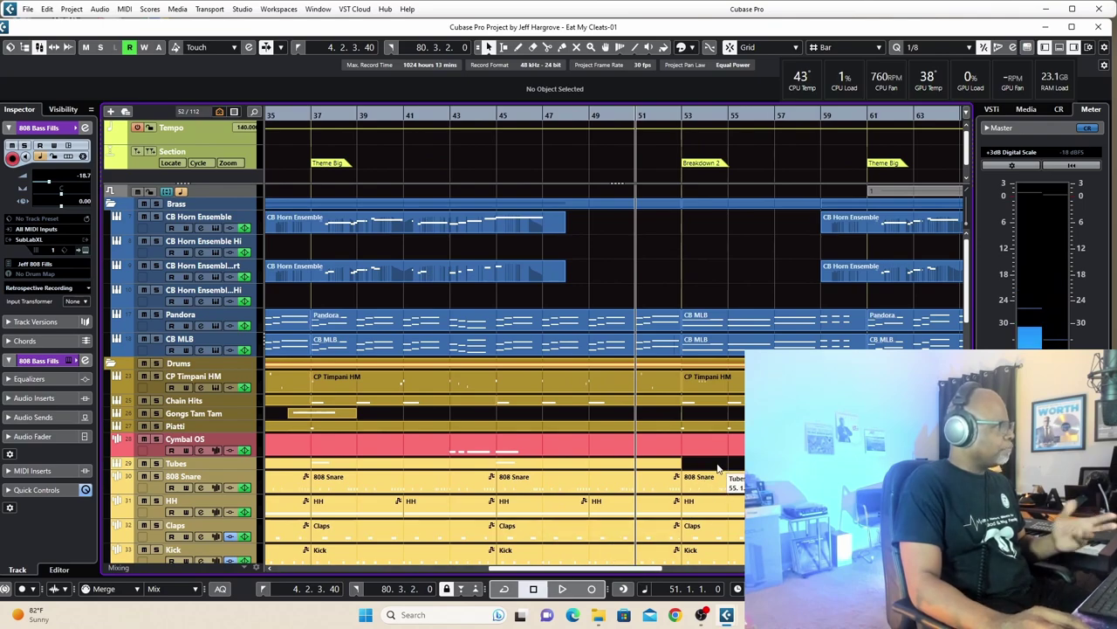
pyautogui.scroll(-5, 718, 469)
pyautogui.scroll(-2, 719, 471)
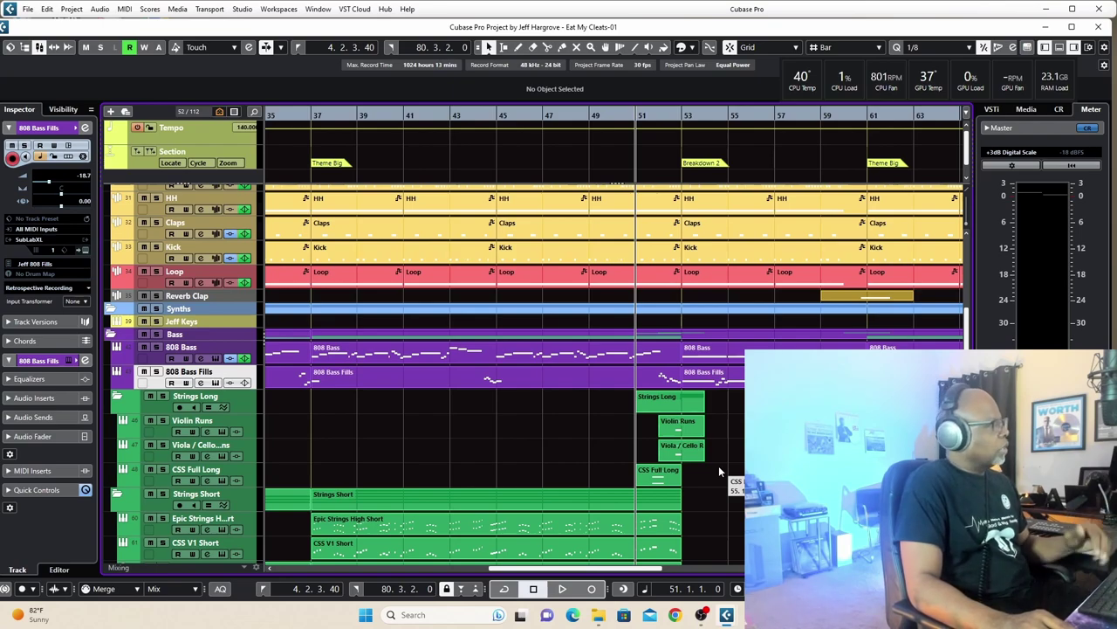
# Solo the Strings Long, Strings Short and HALion Synth Lead tracks together and audition them from bar 49 into Breakdown 2
pyautogui.click(162, 397)
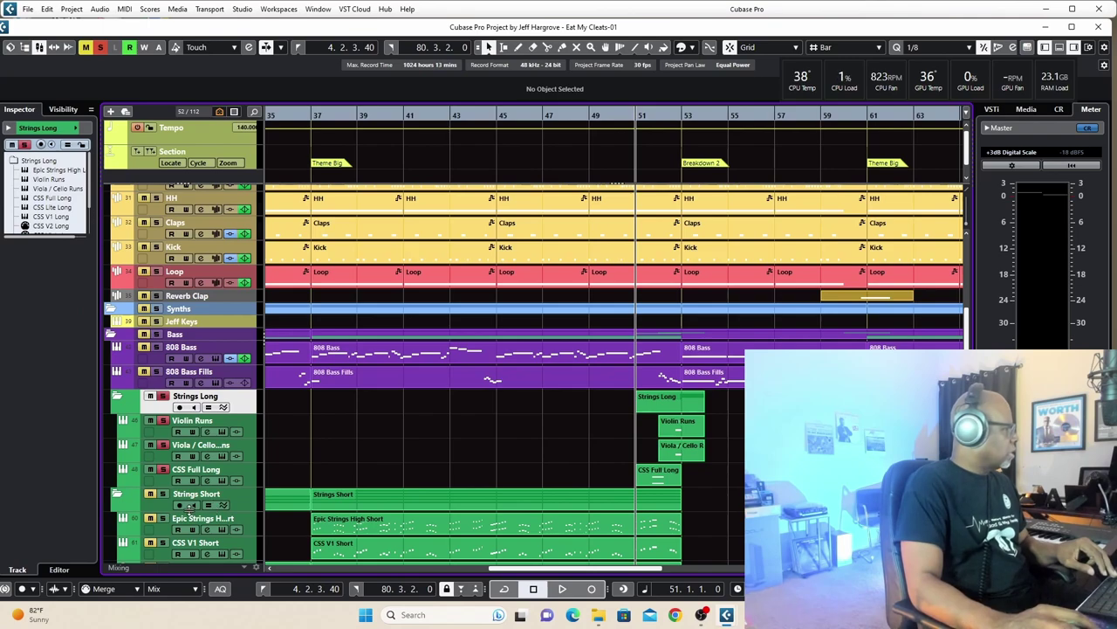
pyautogui.click(163, 495)
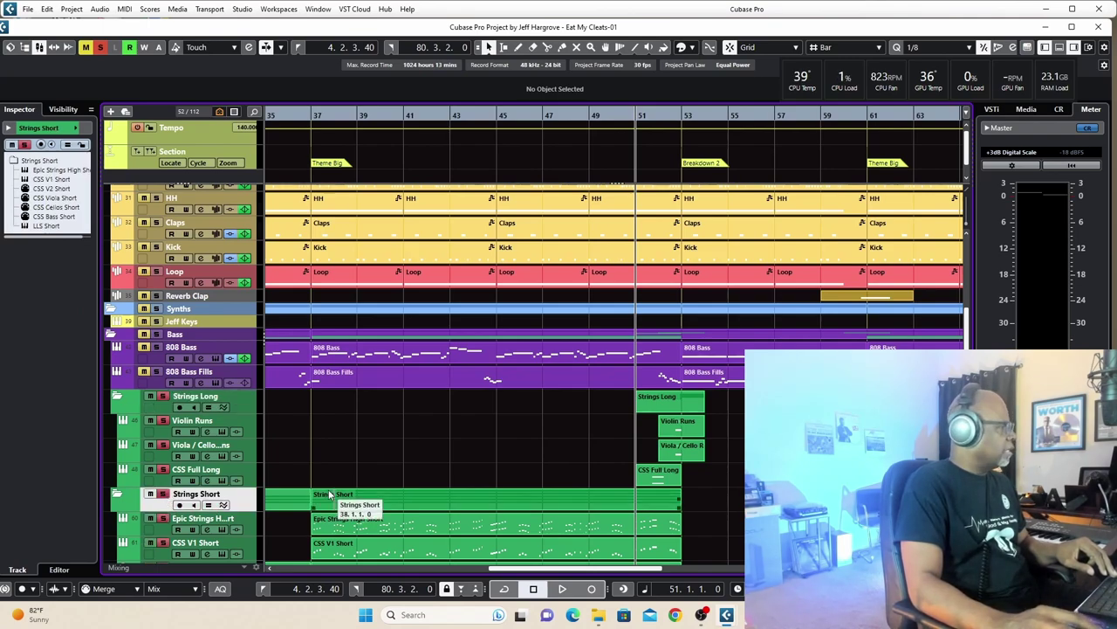
pyautogui.scroll(-3, 330, 494)
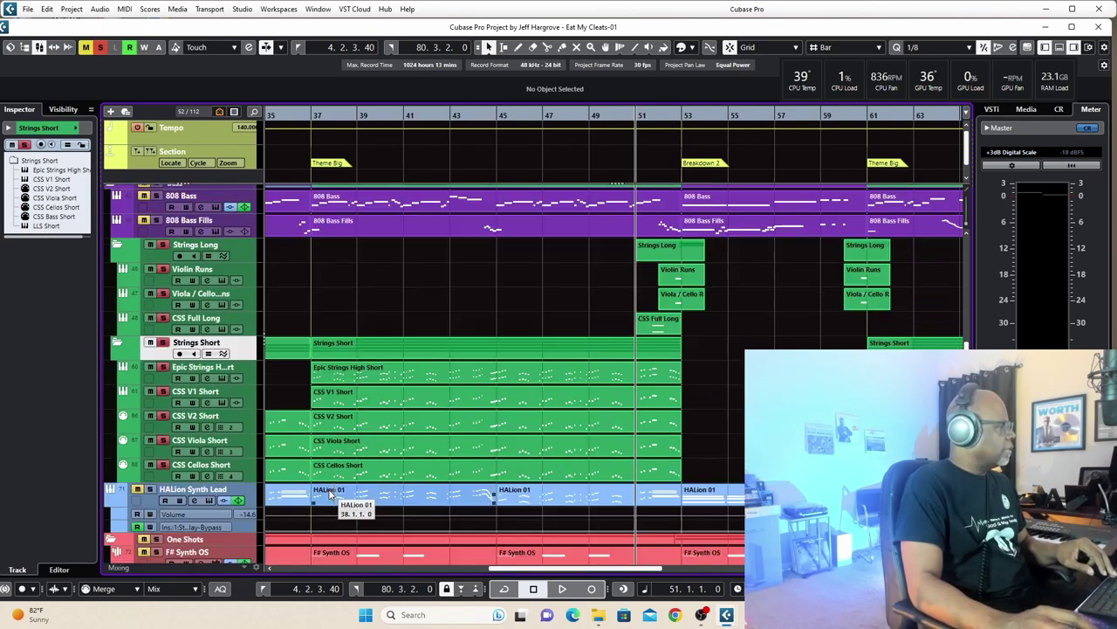
pyautogui.click(151, 493)
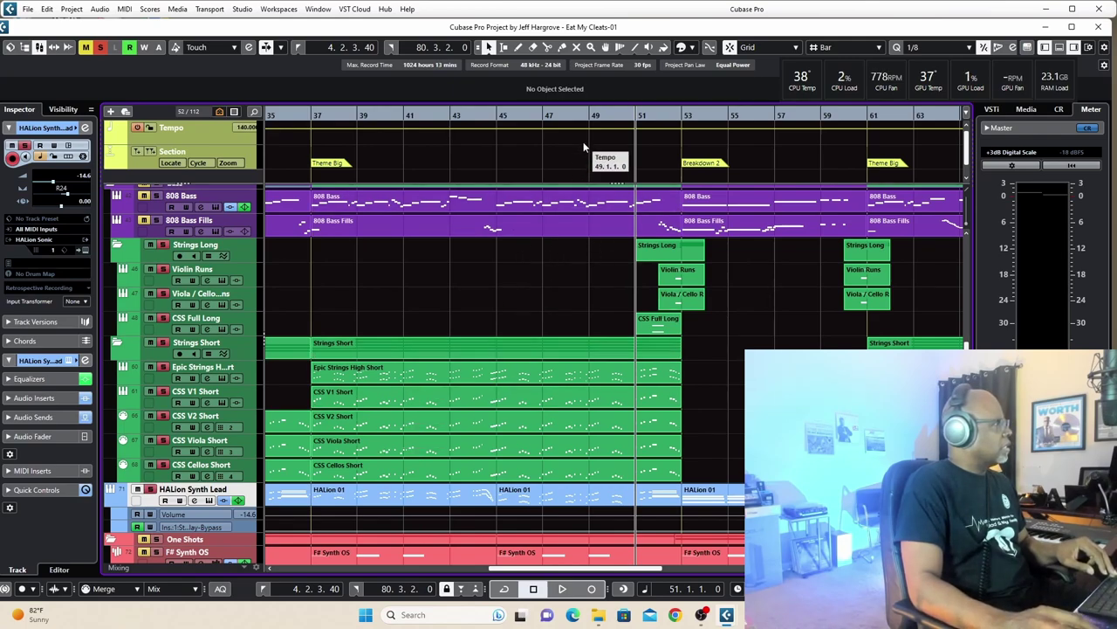
pyautogui.click(590, 114)
pyautogui.press('space')
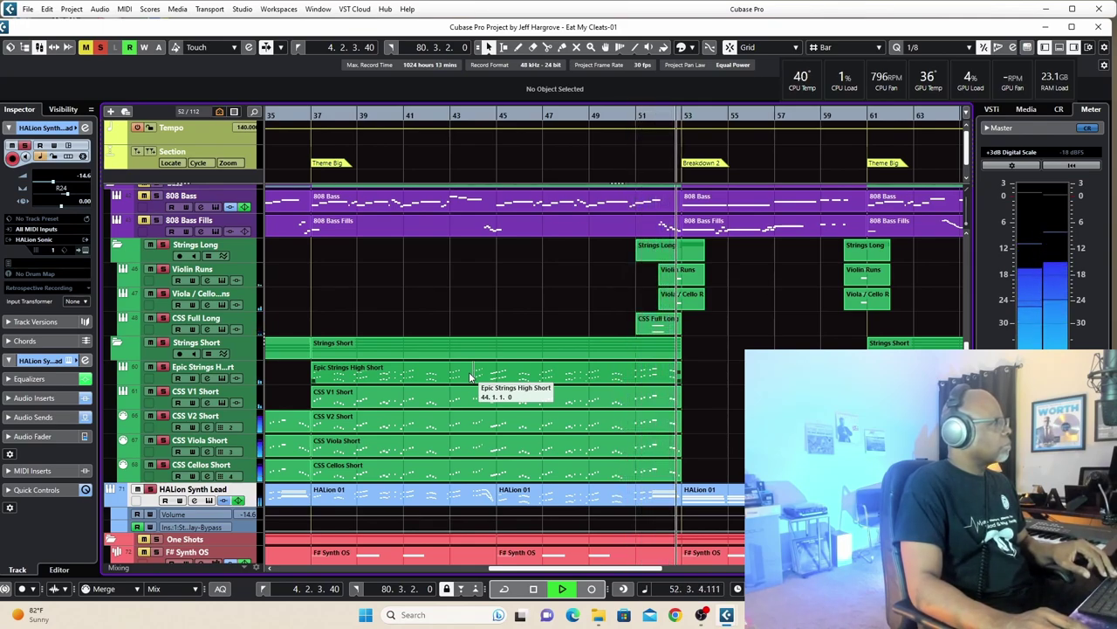
pyautogui.press('space')
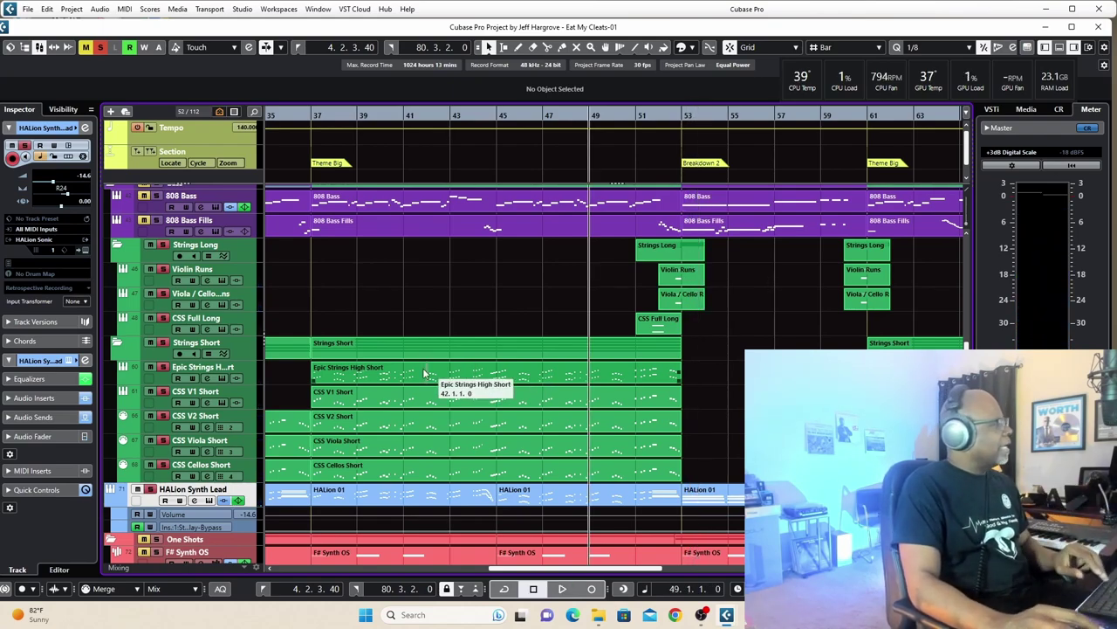
# Open the Violin Runs track's Kontakt instrument to examine the Colours Adaptive Runs patch, and close it
pyautogui.click(223, 281)
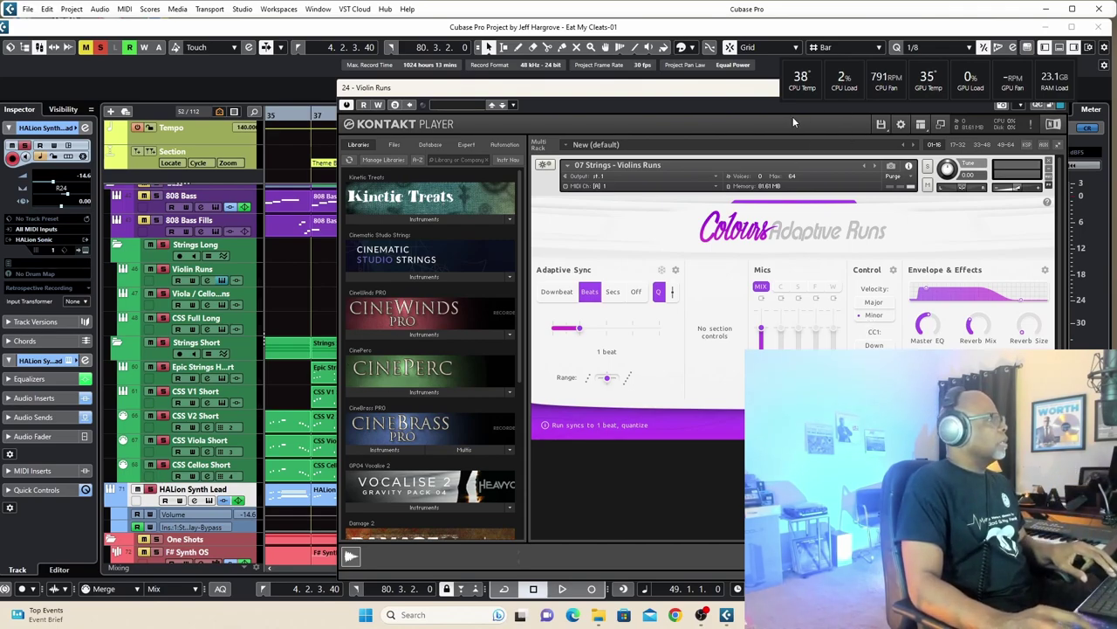
pyautogui.moveTo(740, 100); pyautogui.dragTo(668, 142)
pyautogui.click(990, 130)
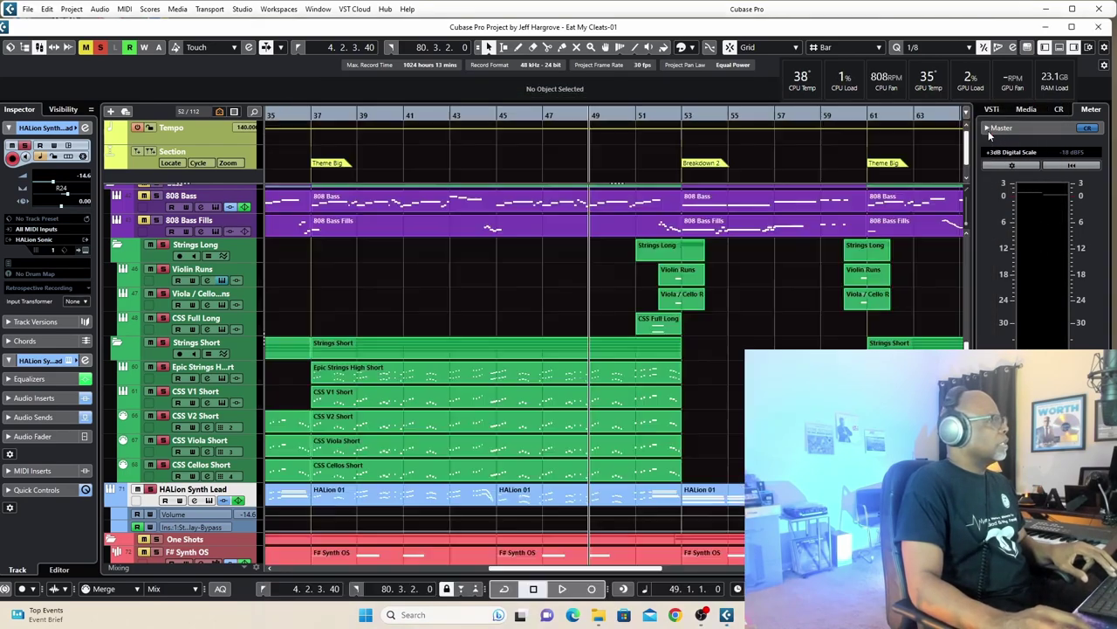
# Solo the Violin Runs and Viola / Cello Runs tracks and audition the runs from bar 49 and again from bar 52
pyautogui.click(163, 271)
pyautogui.click(165, 297)
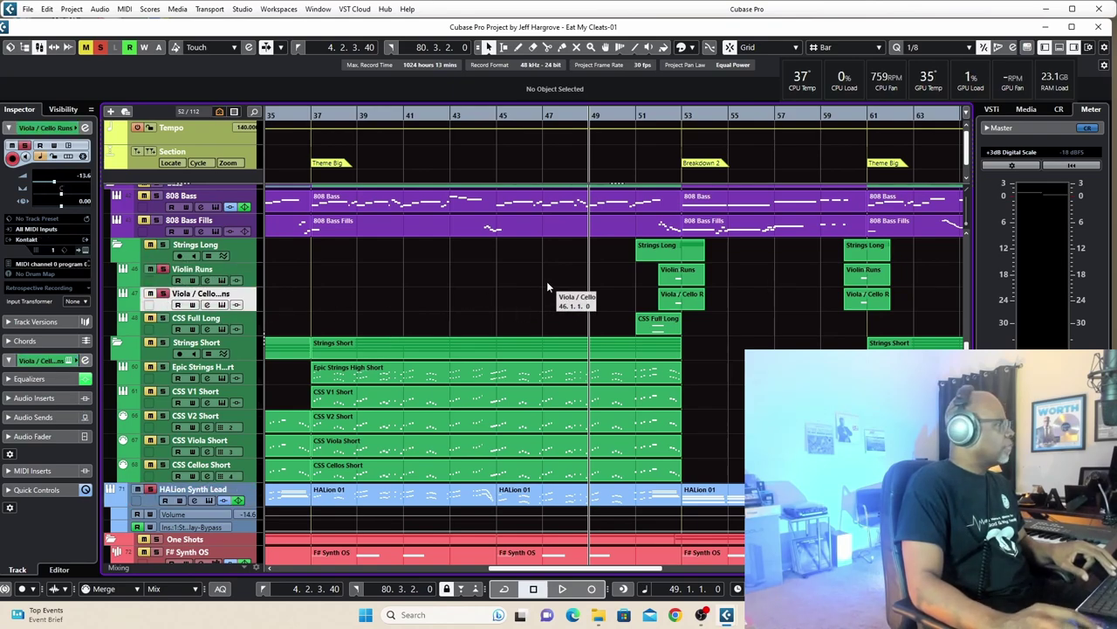
pyautogui.press('space')
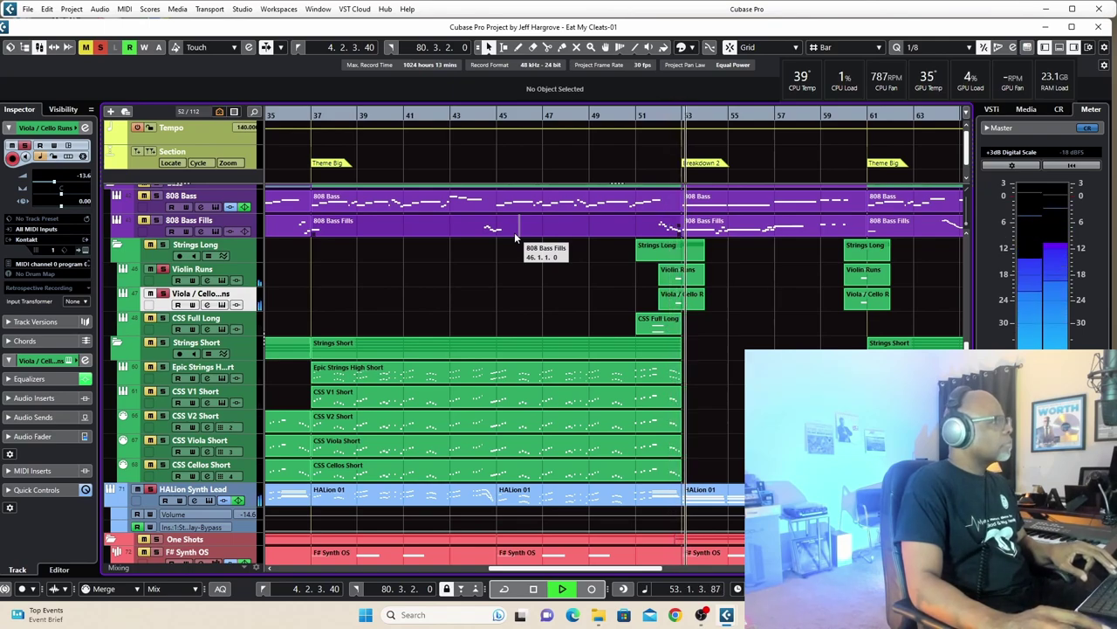
pyautogui.press('space')
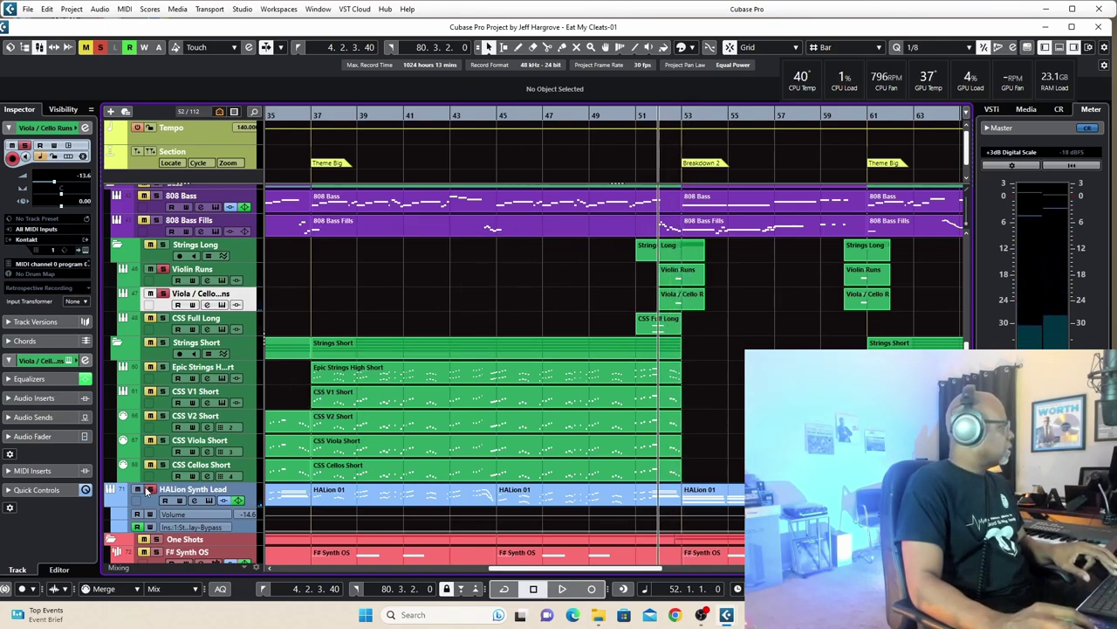
pyautogui.press('space')
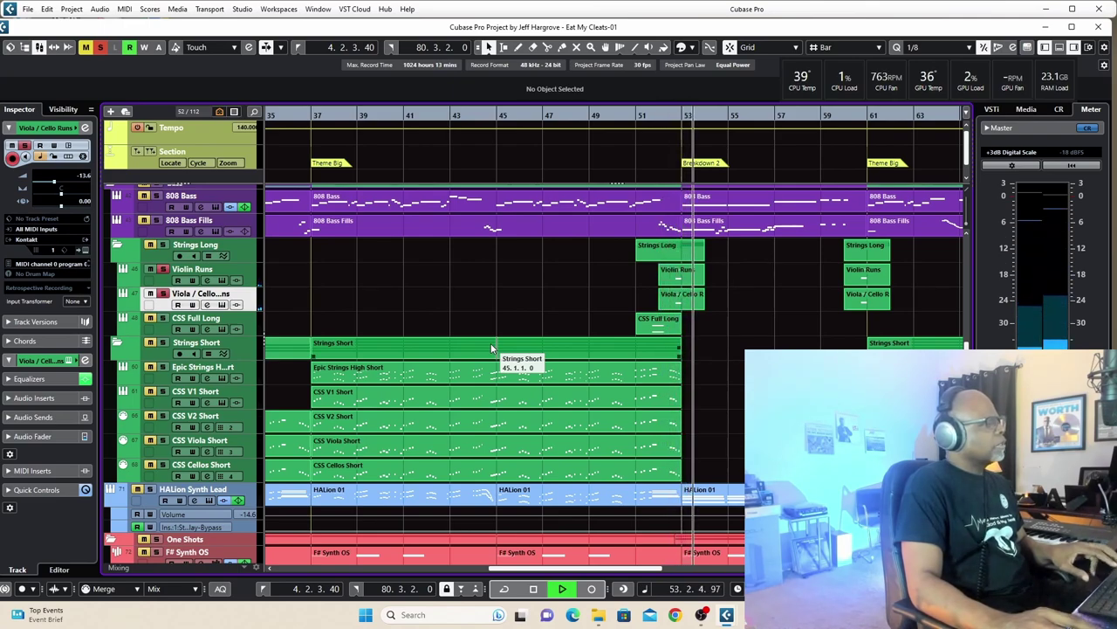
pyautogui.press('space')
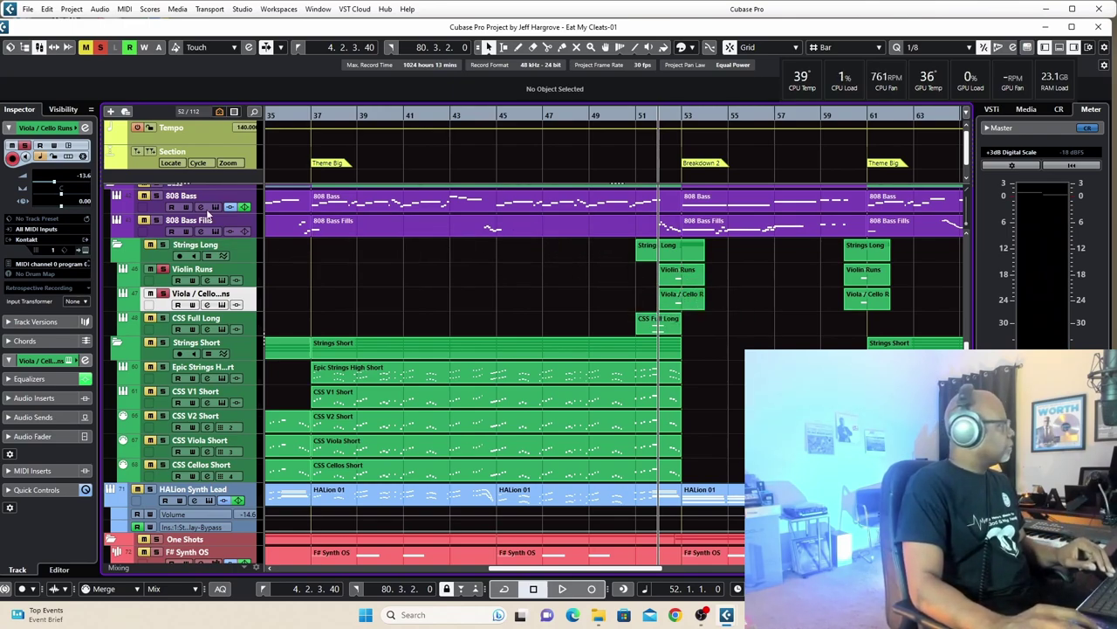
# Clear all solos, play the full mix from bar 52 through the Breakdown 2 section, and stop playback
pyautogui.click(100, 49)
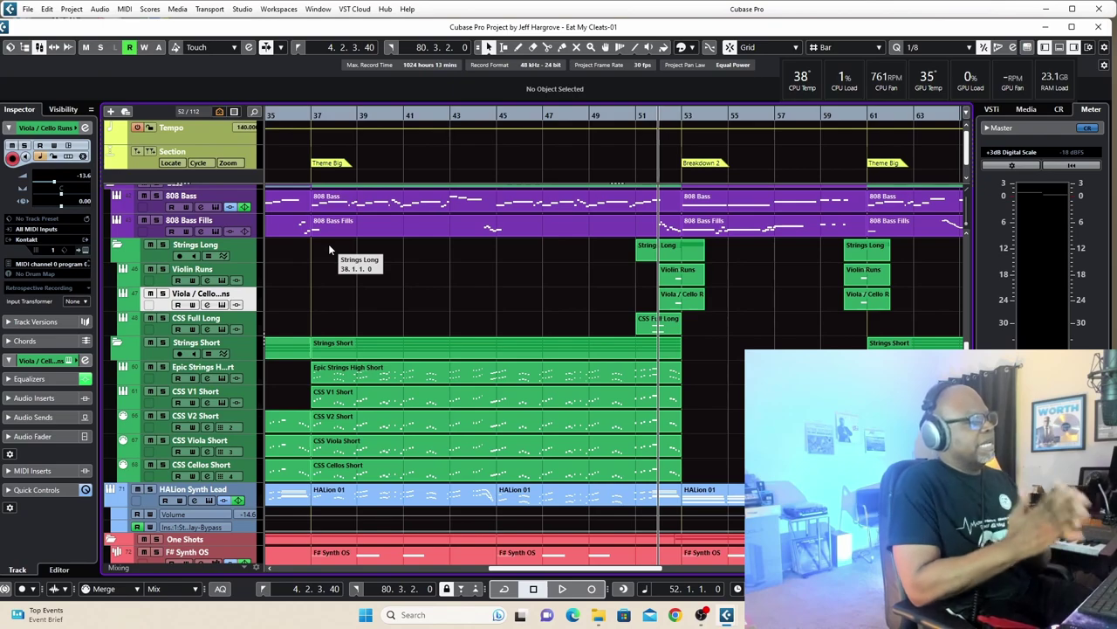
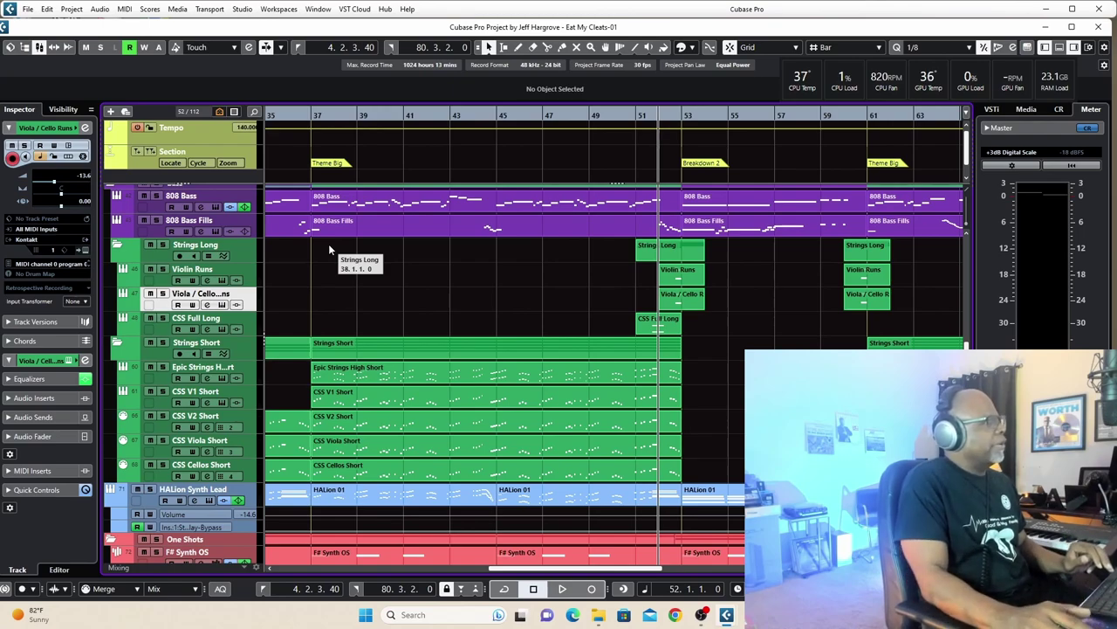
pyautogui.press('space')
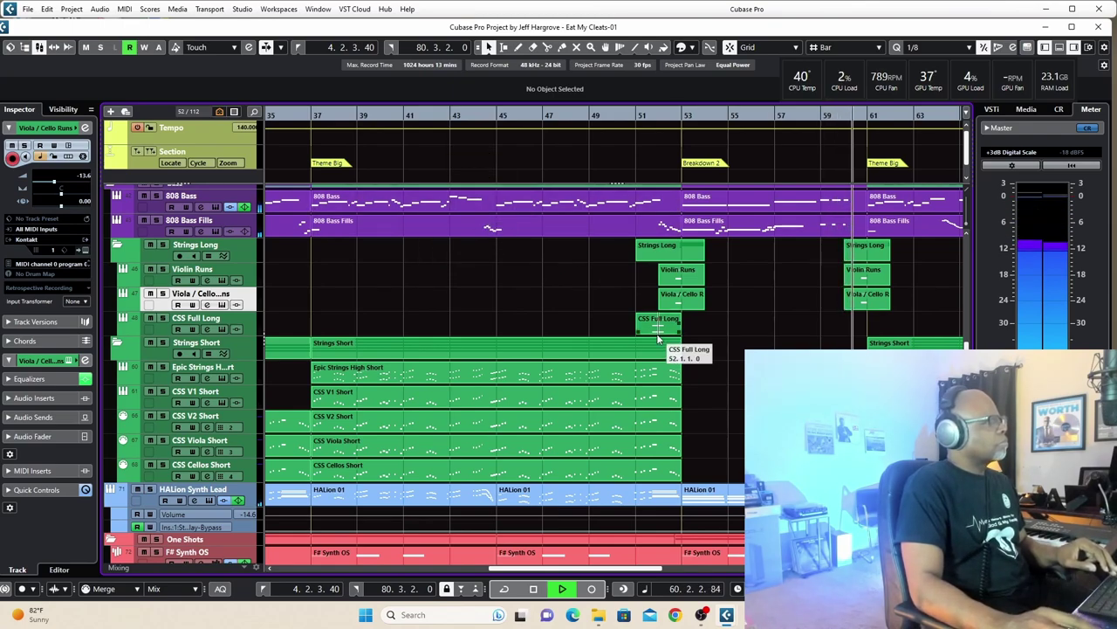
pyautogui.press('space')
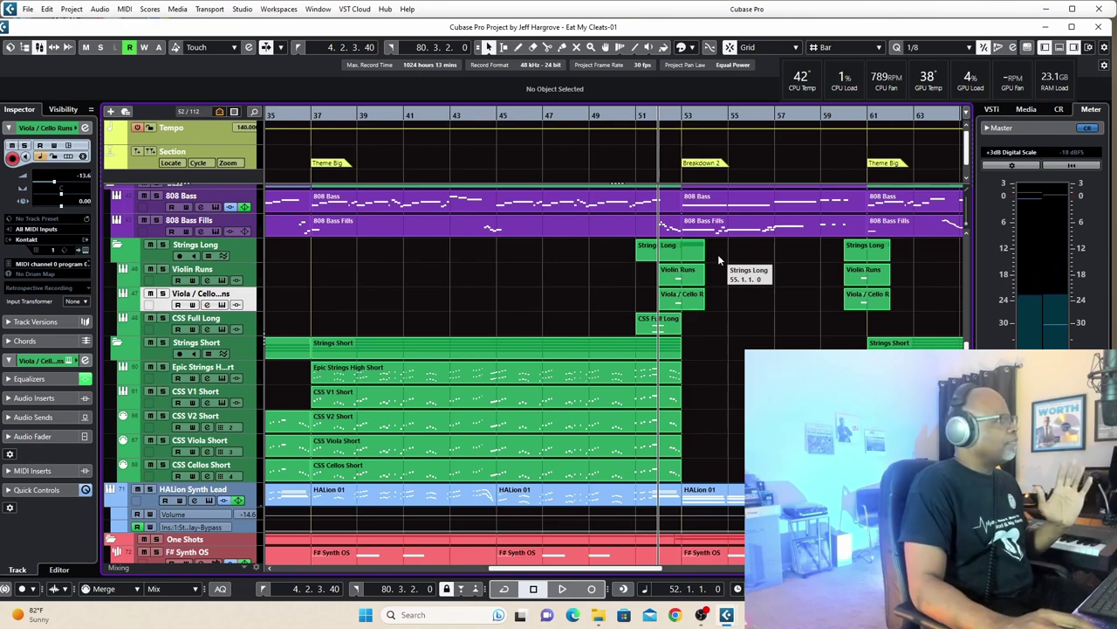
# Bring the bass tracks into view, open the 808 Bass Fills instrument to examine its Sub Phatty 808 patch, and close it
pyautogui.scroll(-3, 720, 254)
pyautogui.scroll(9, 720, 255)
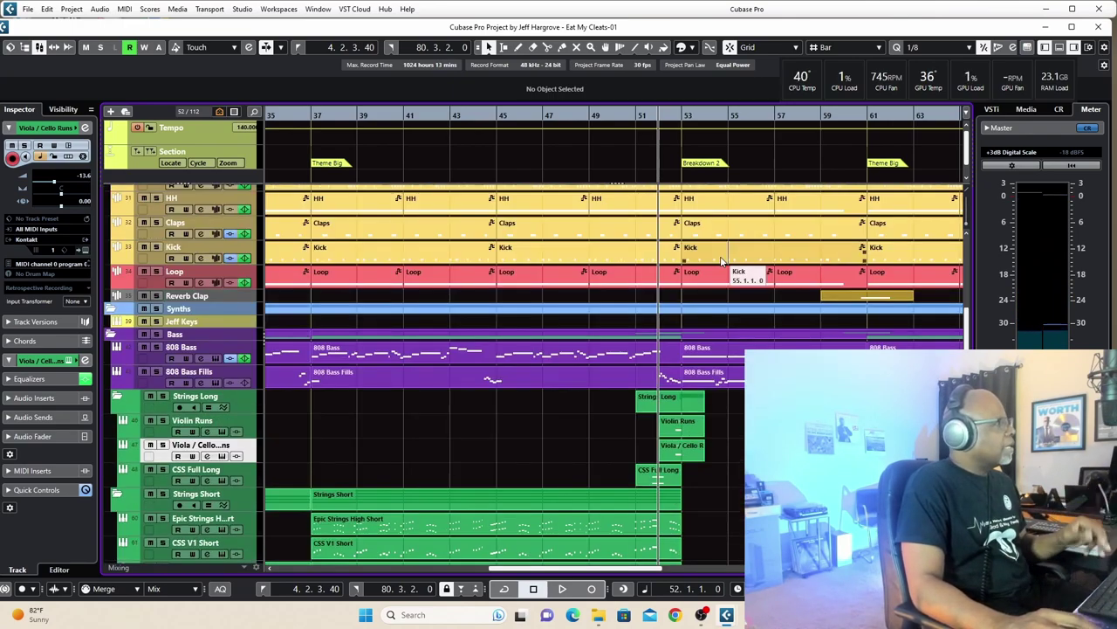
pyautogui.click(214, 383)
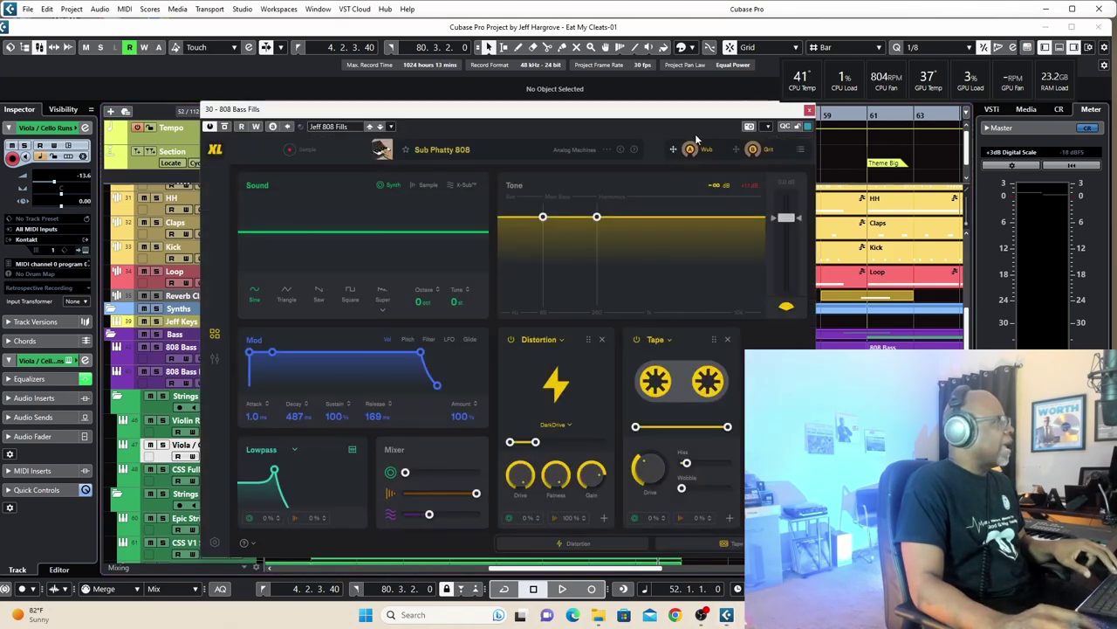
pyautogui.click(811, 110)
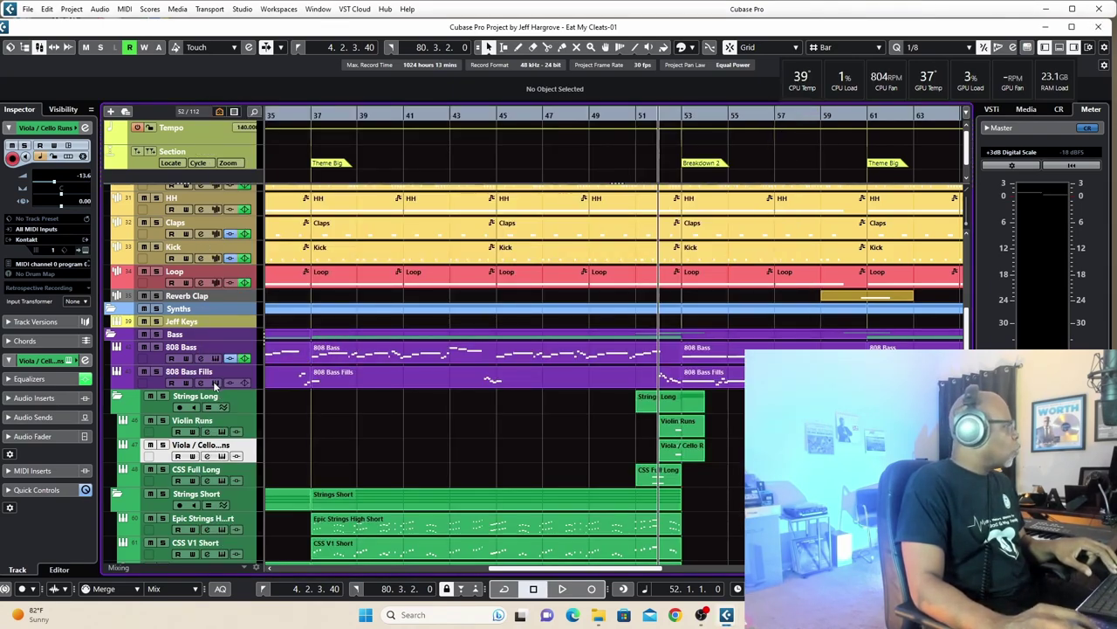
# Solo the 808 Bass Fills and 808 Bass tracks, audition them together from bar 52 through Breakdown 2, and stop playback
pyautogui.click(156, 372)
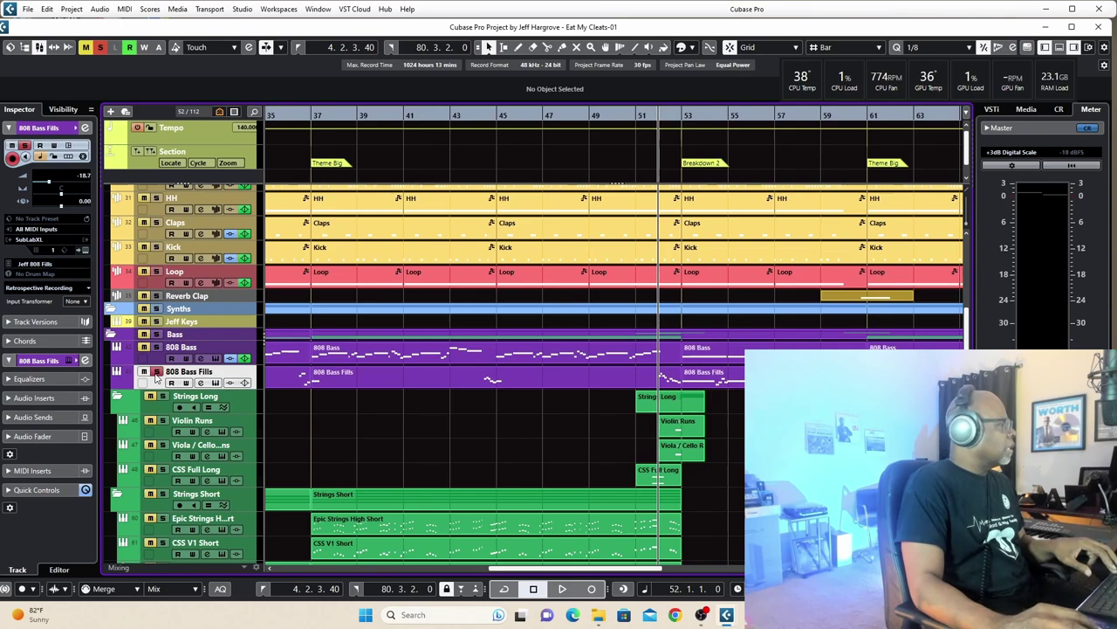
pyautogui.click(156, 347)
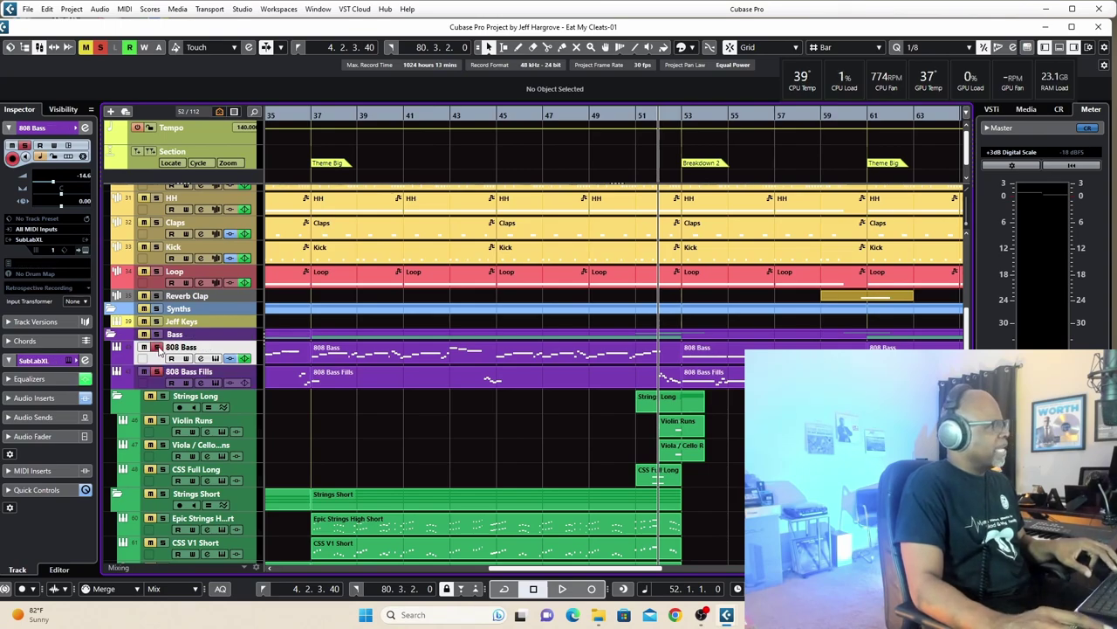
pyautogui.press('space')
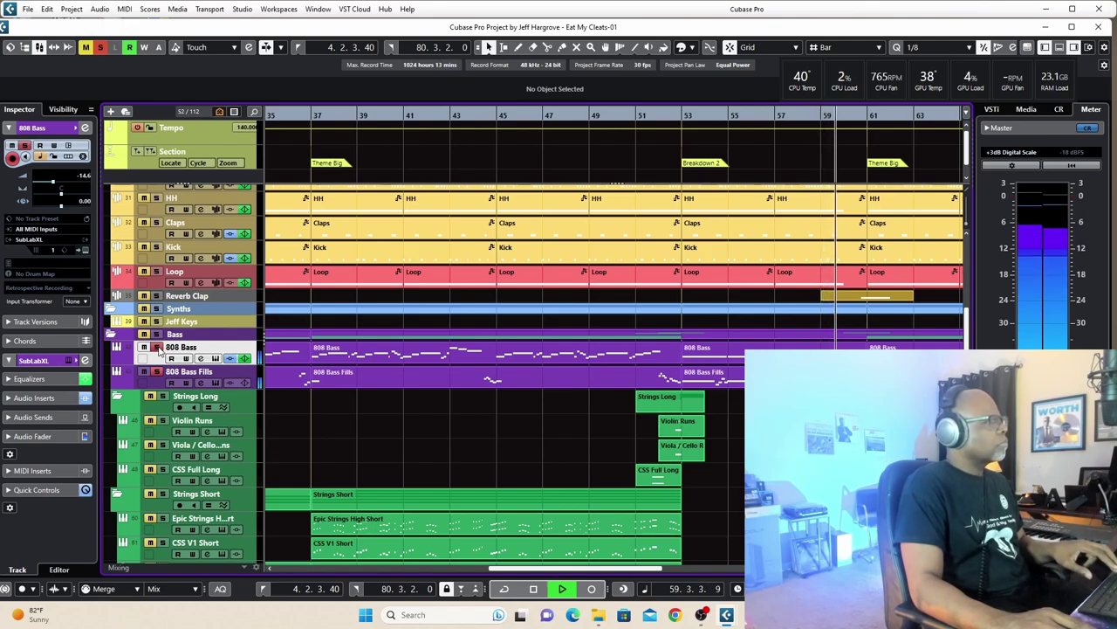
pyautogui.press('space')
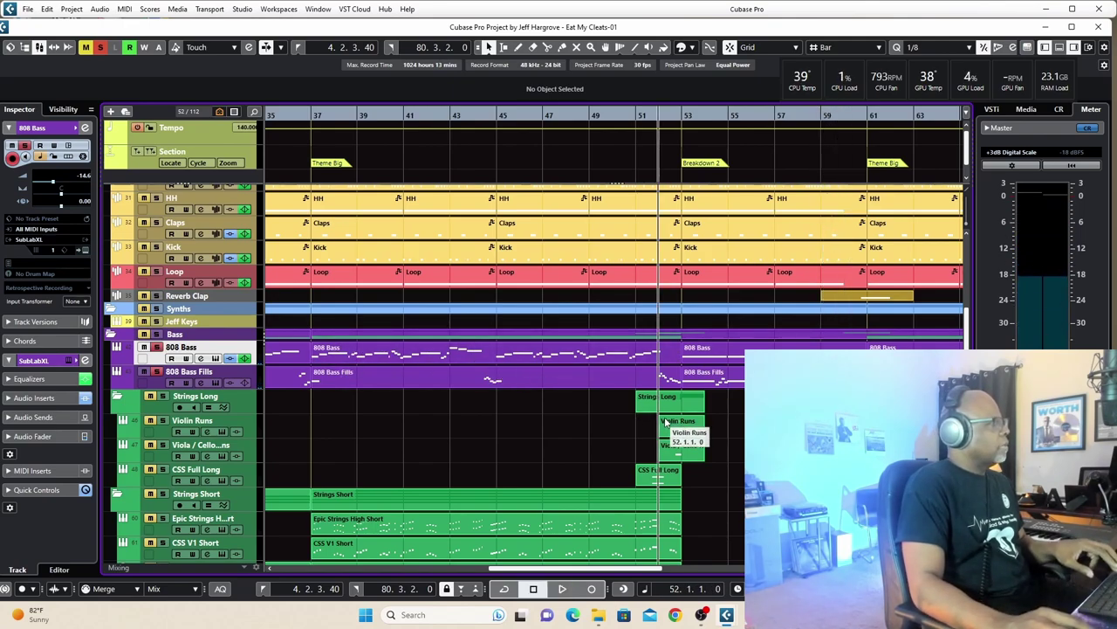
# Add the HALion Synth Lead track to the soloed basses, audition the combination from bar 52, and stop playback
pyautogui.scroll(-5, 661, 422)
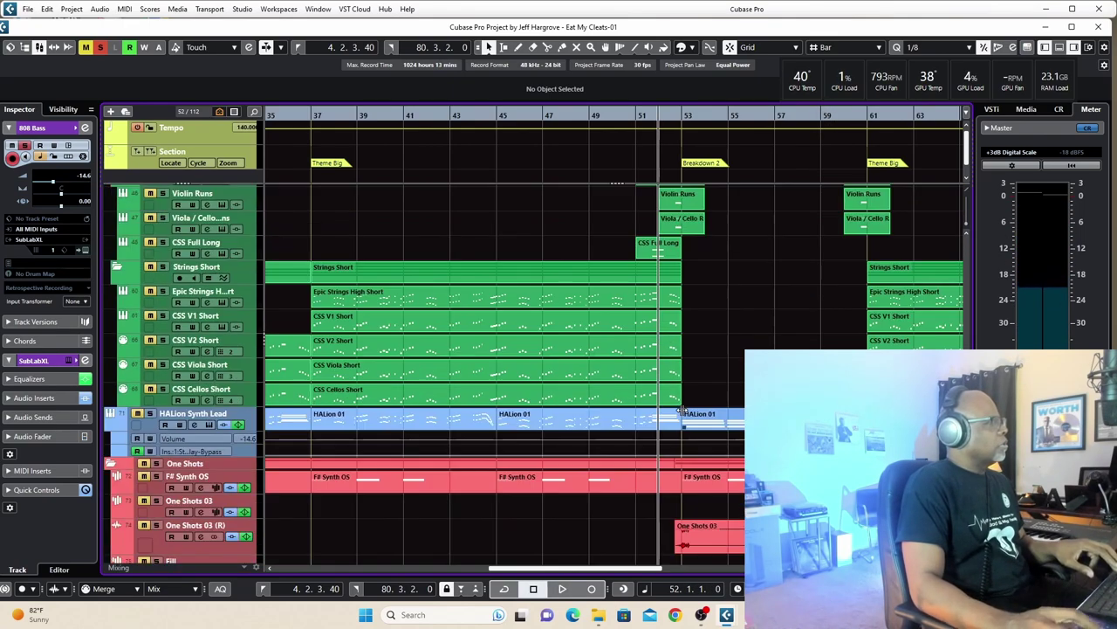
pyautogui.click(183, 431)
pyautogui.press('space')
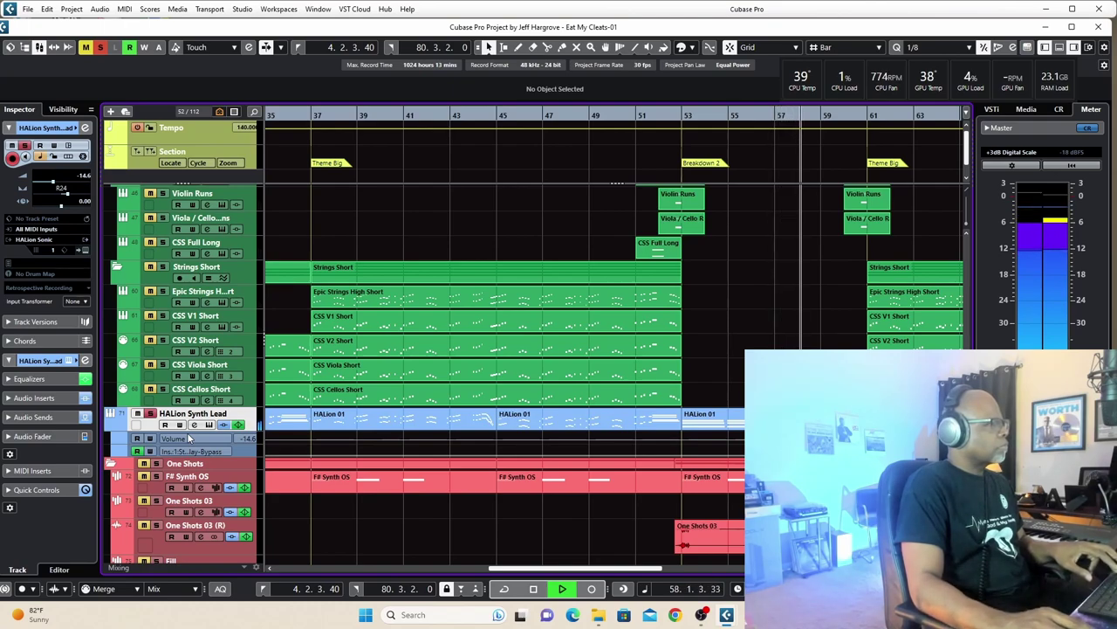
pyautogui.press('space')
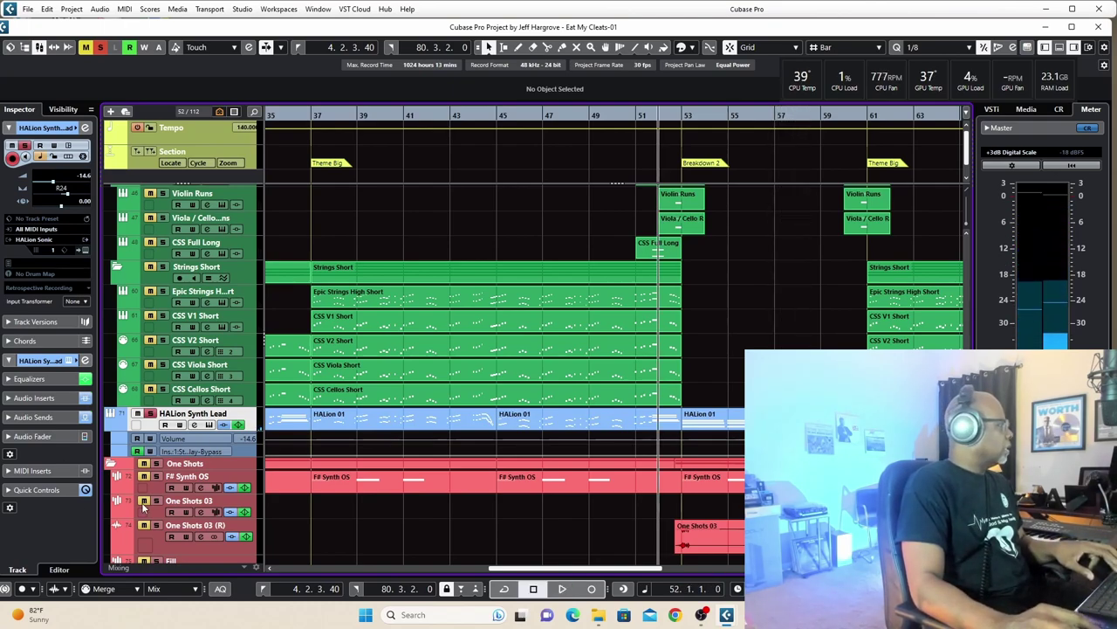
# Add the F# Synth OS track to the soloed tracks, audition the combination from bar 52, and stop playback
pyautogui.click(158, 483)
pyautogui.press('space')
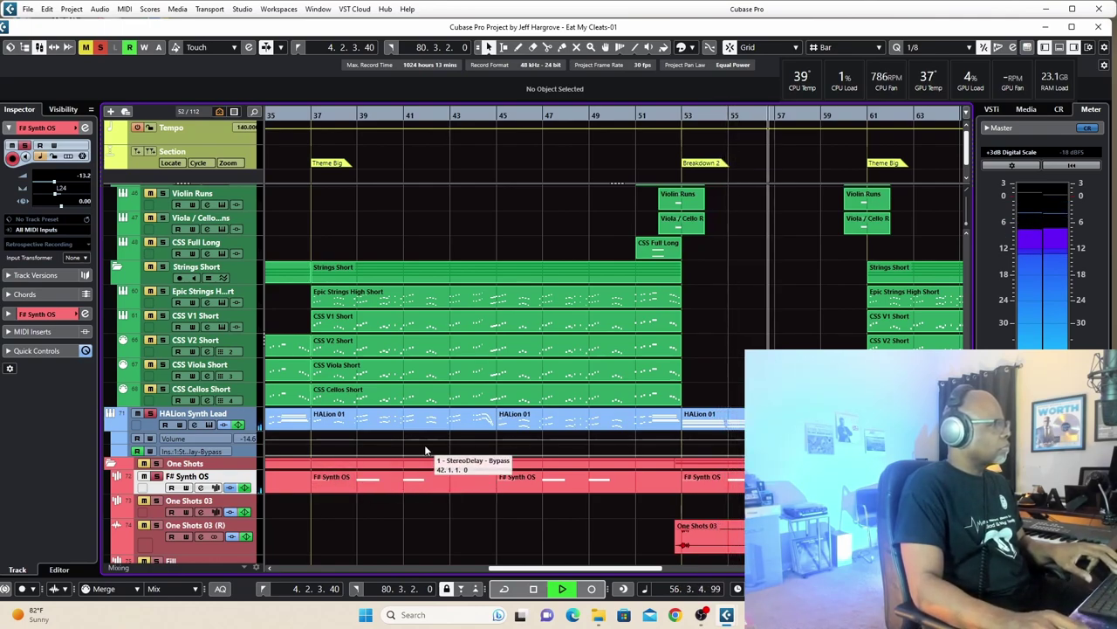
pyautogui.scroll(6, 514, 412)
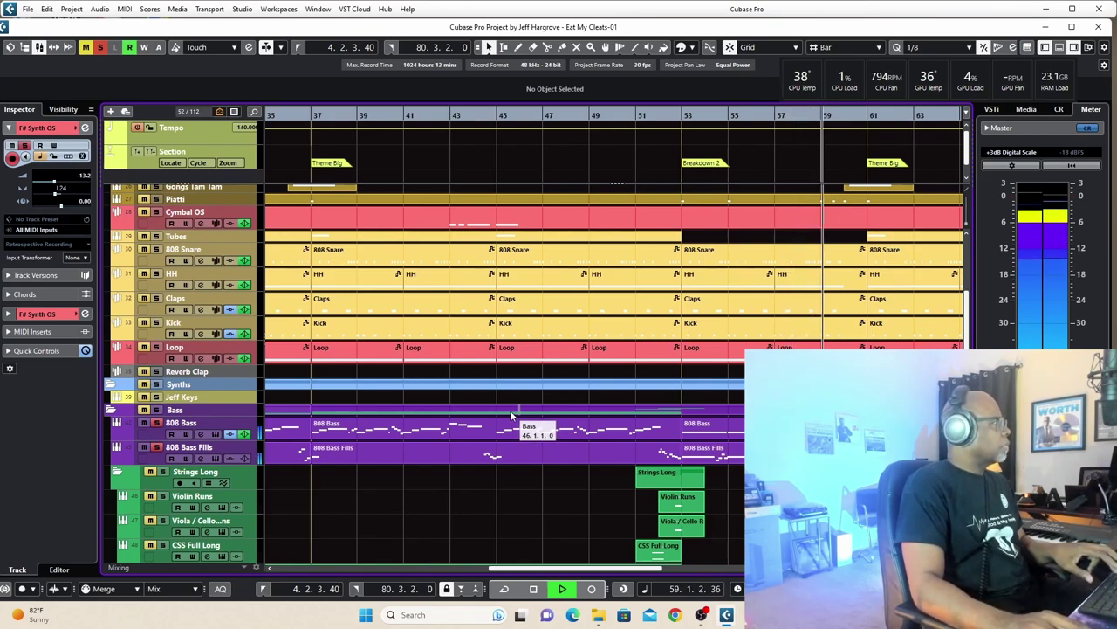
pyautogui.press('space')
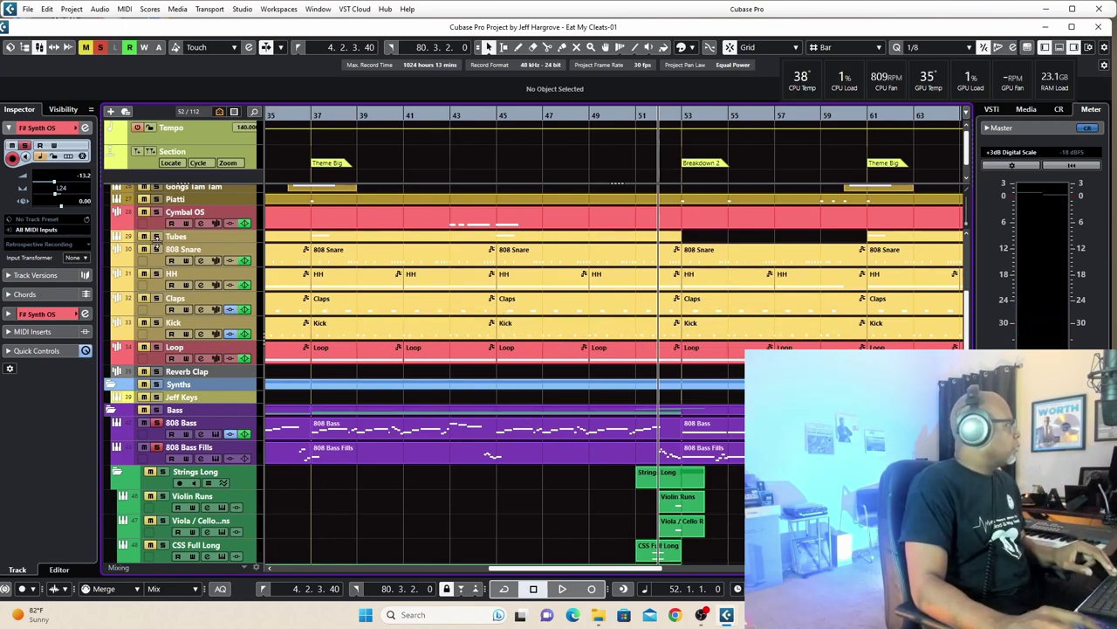
# Solo the Drums folder, audition it from bar 52 through Breakdown 2, and clear all solos
pyautogui.scroll(3, 158, 220)
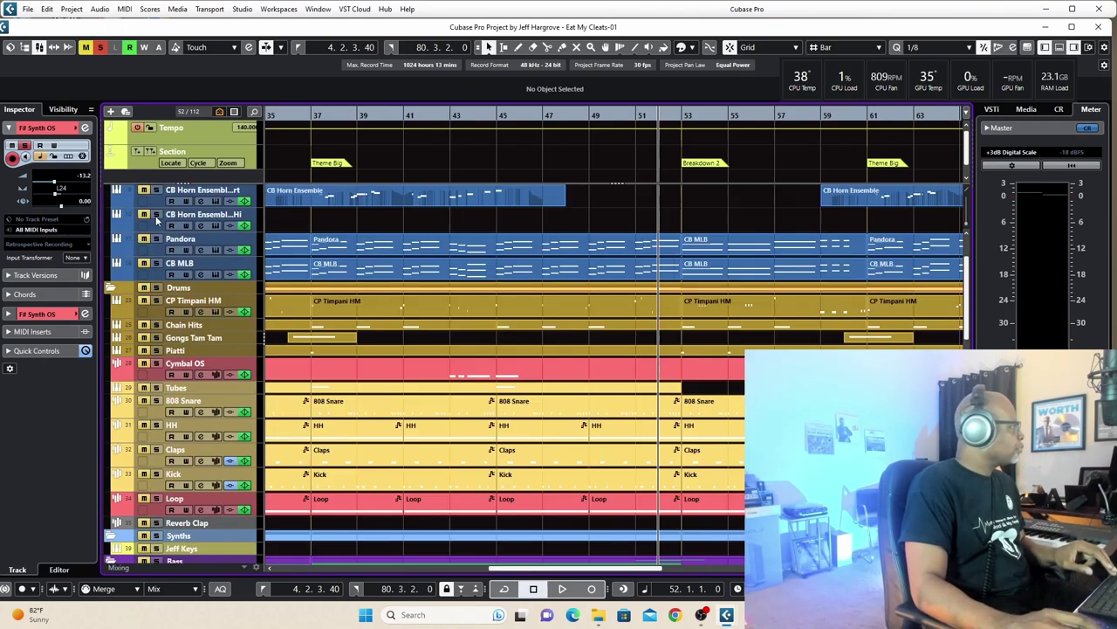
pyautogui.click(156, 292)
pyautogui.press('space')
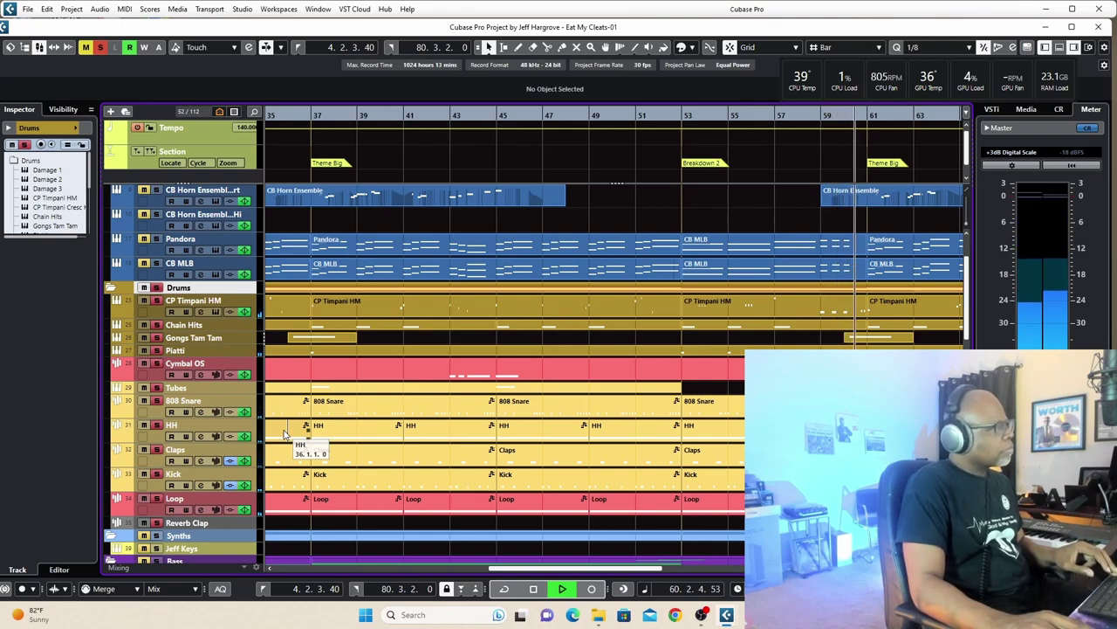
pyautogui.press('space')
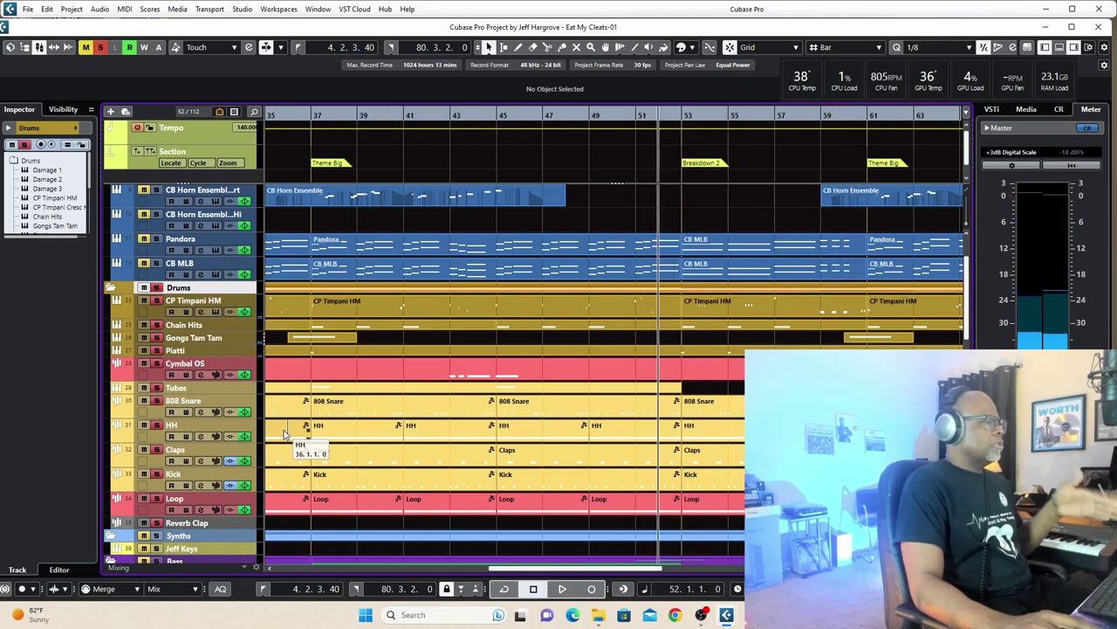
pyautogui.scroll(-3, 406, 430)
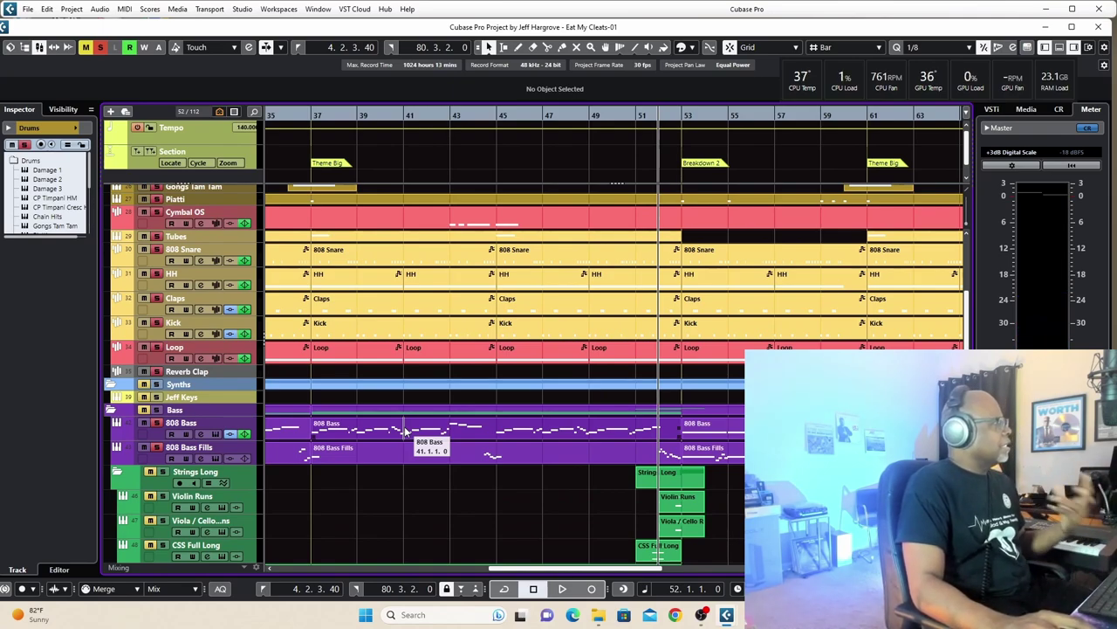
pyautogui.rightClick(101, 73)
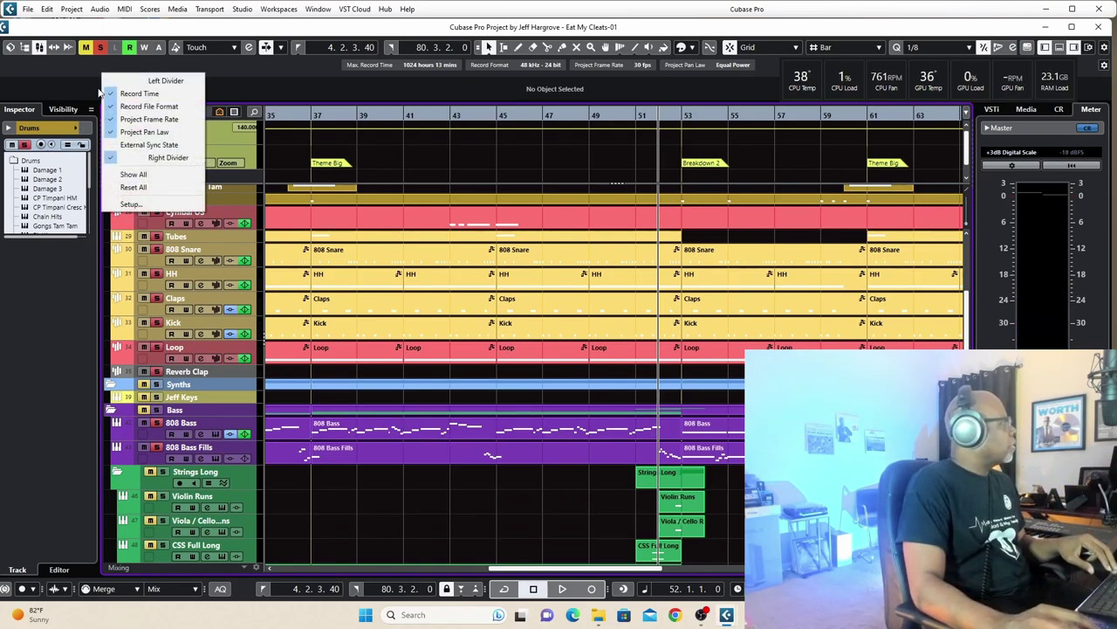
pyautogui.click(102, 52)
pyautogui.click(102, 49)
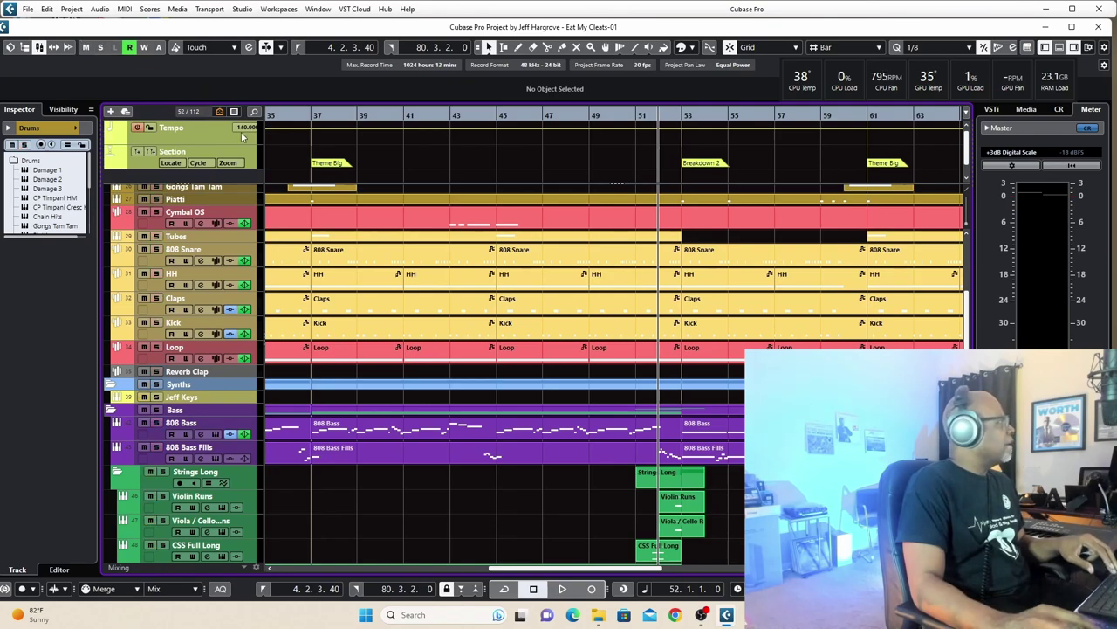
# Solo the Fill (D) track in the One Shots folder, audition it from bar 60, and clear the solo
pyautogui.scroll(-10, 615, 319)
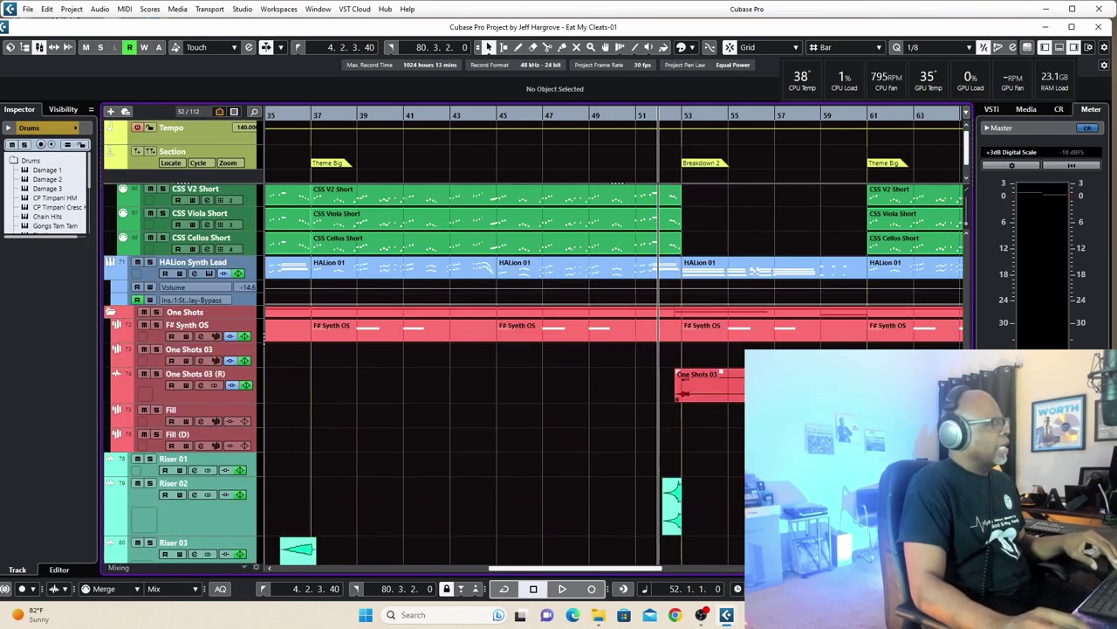
pyautogui.click(821, 115)
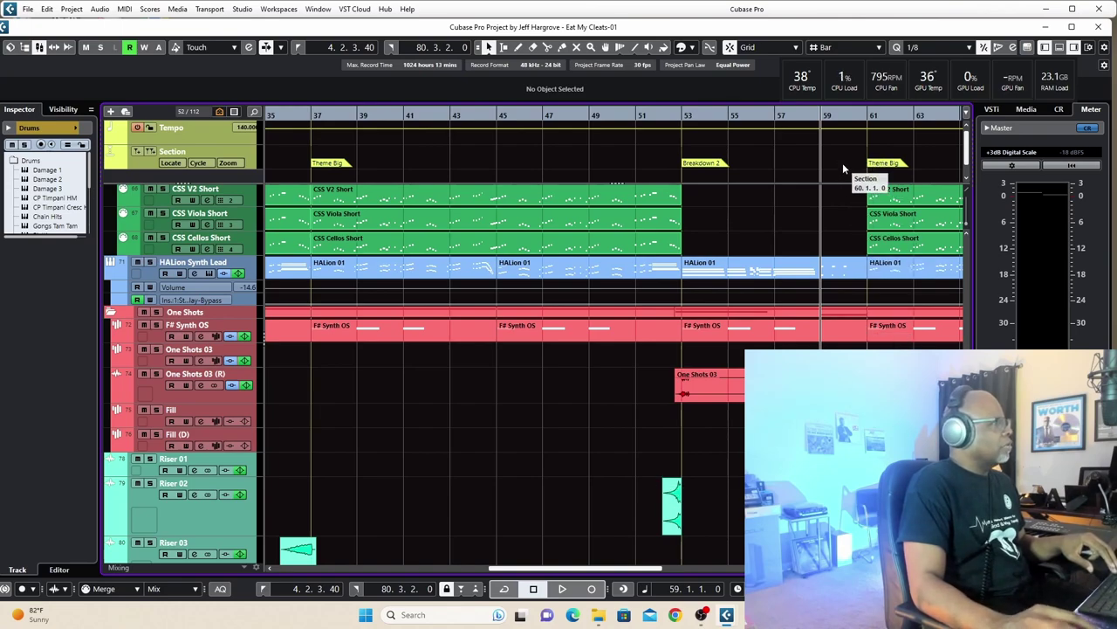
pyautogui.click(842, 114)
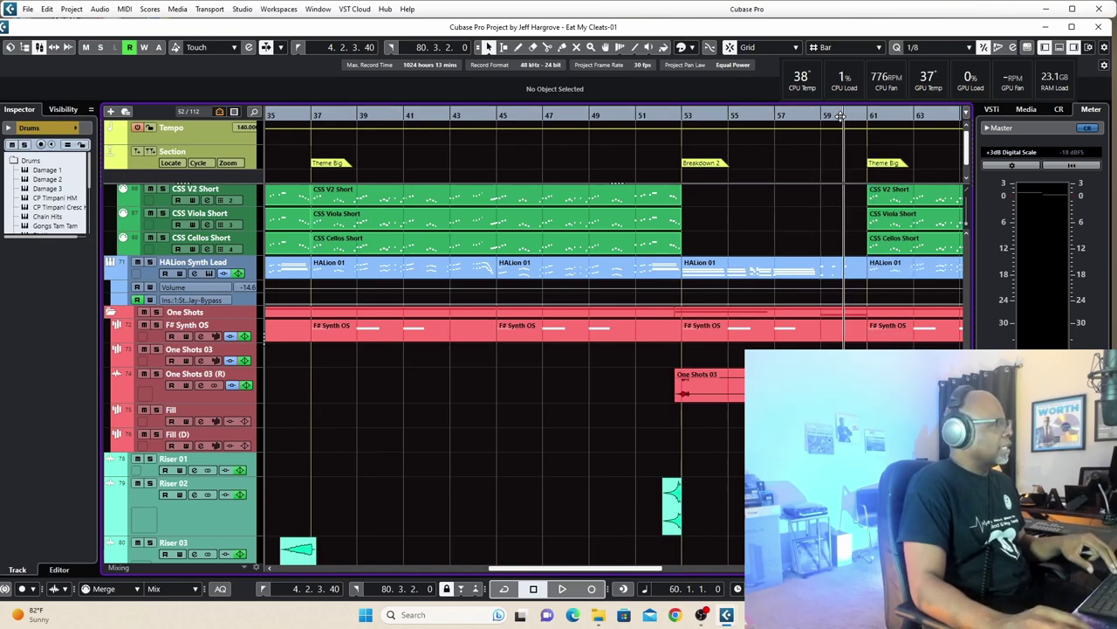
pyautogui.click(157, 434)
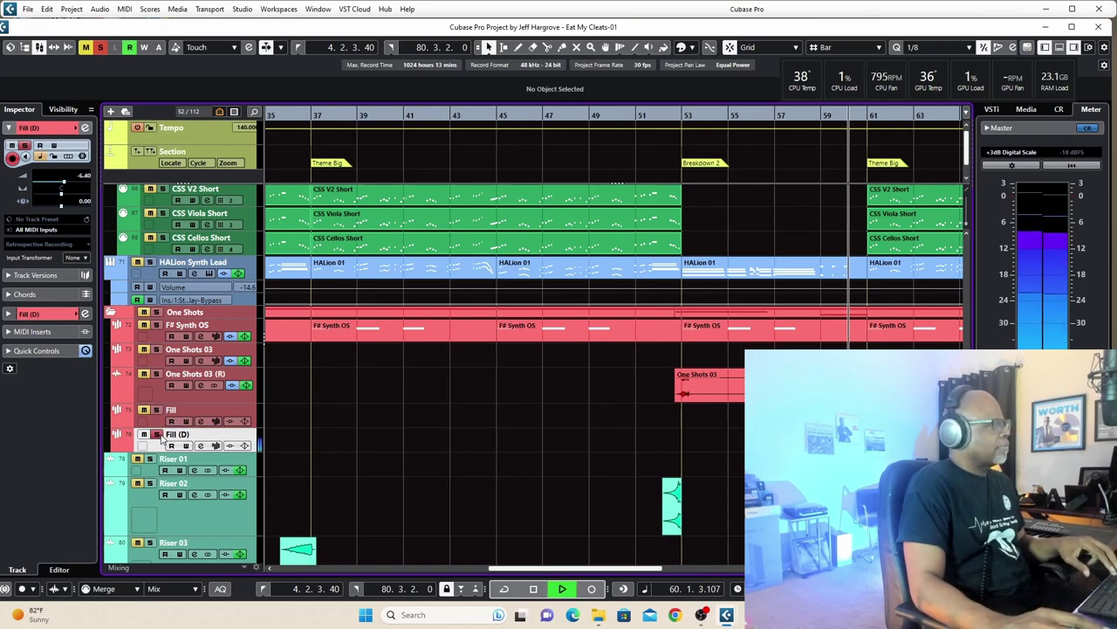
pyautogui.press('space')
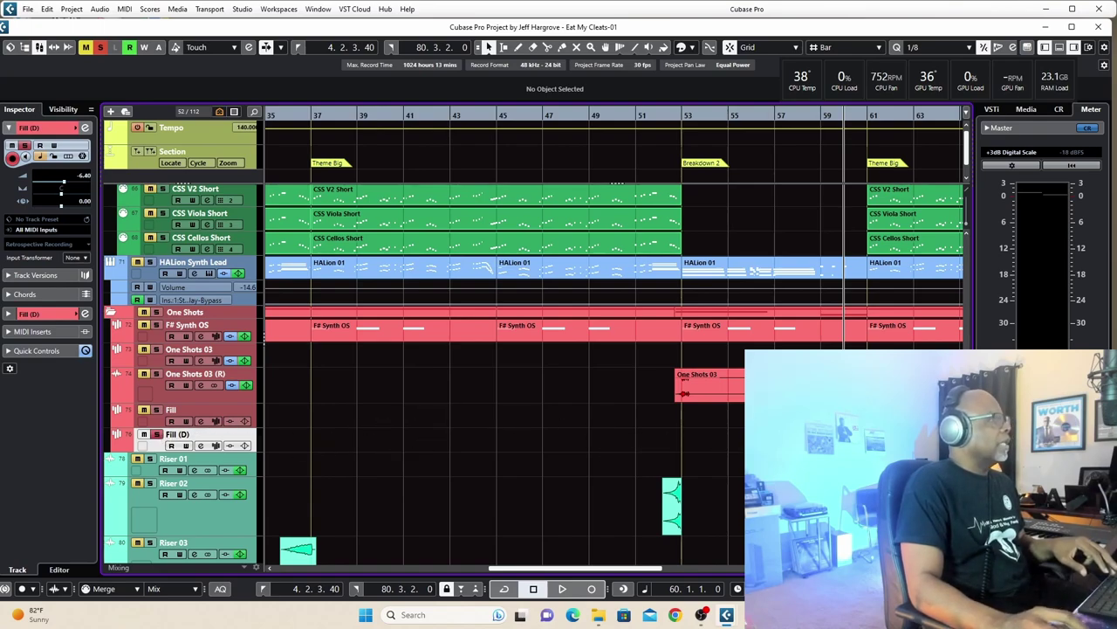
pyautogui.scroll(6, 264, 334)
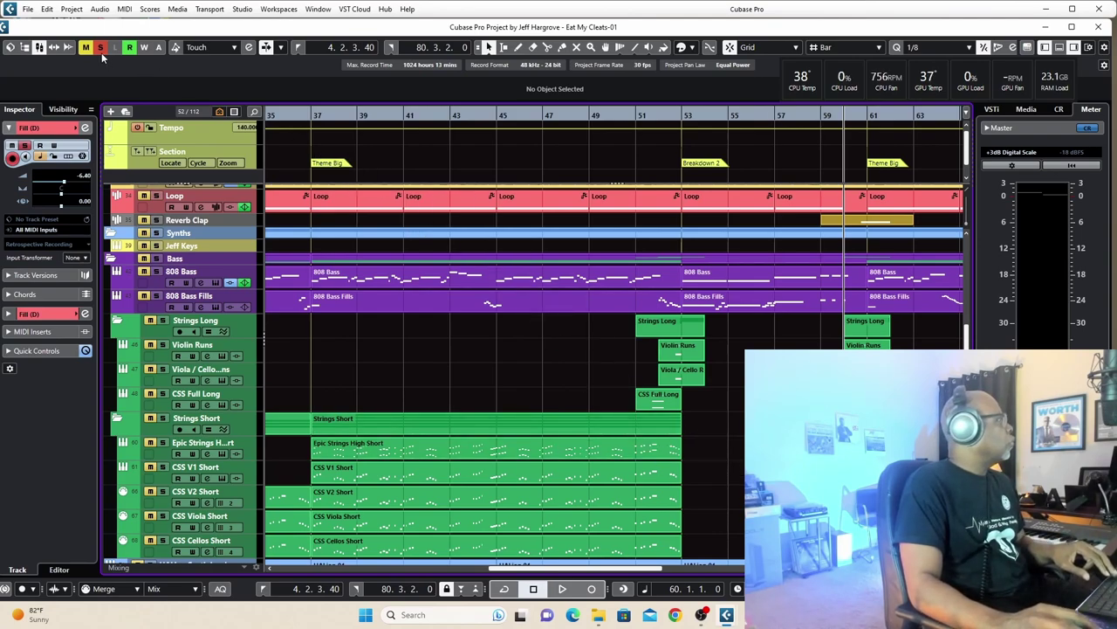
pyautogui.click(101, 50)
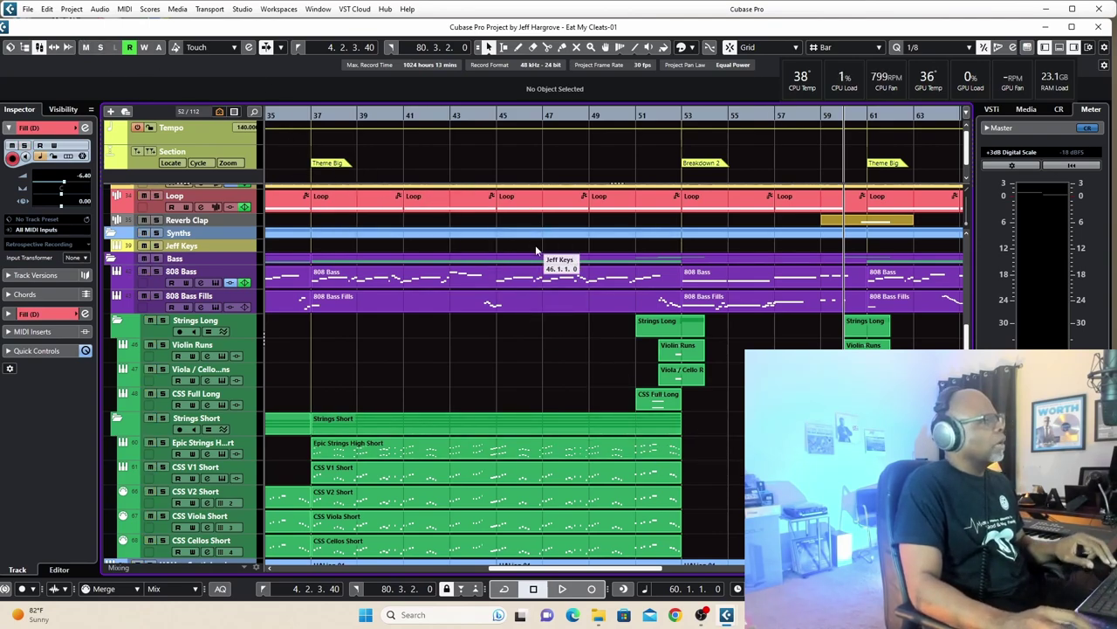
# Select the transpose track above the Brass folder and examine its event at the final Theme Big section
pyautogui.scroll(5, 681, 302)
pyautogui.scroll(1, 681, 302)
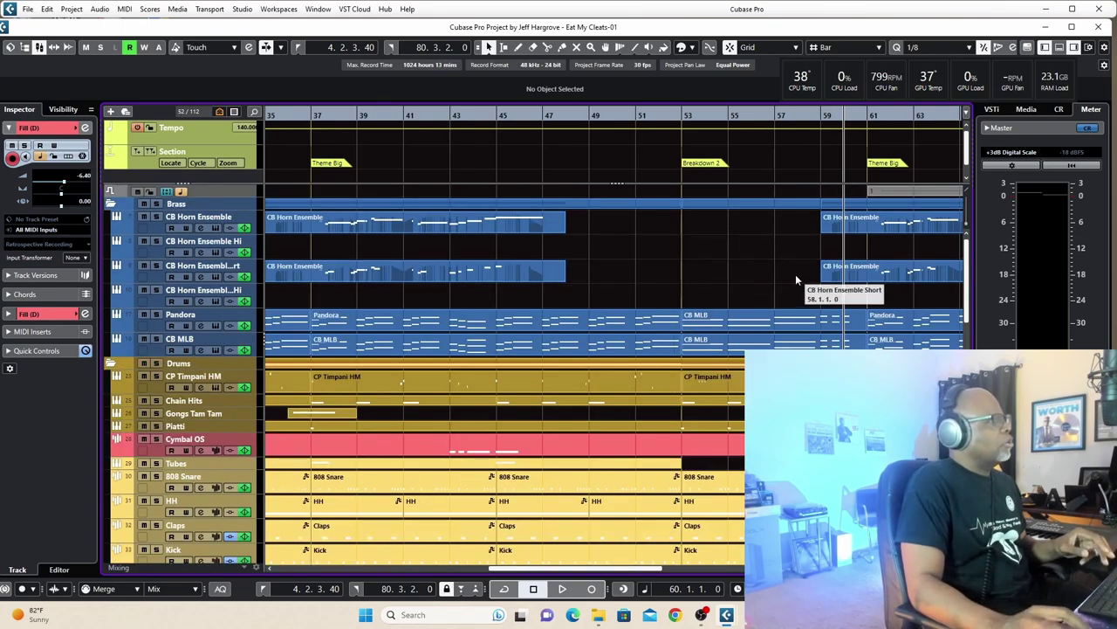
pyautogui.click(232, 191)
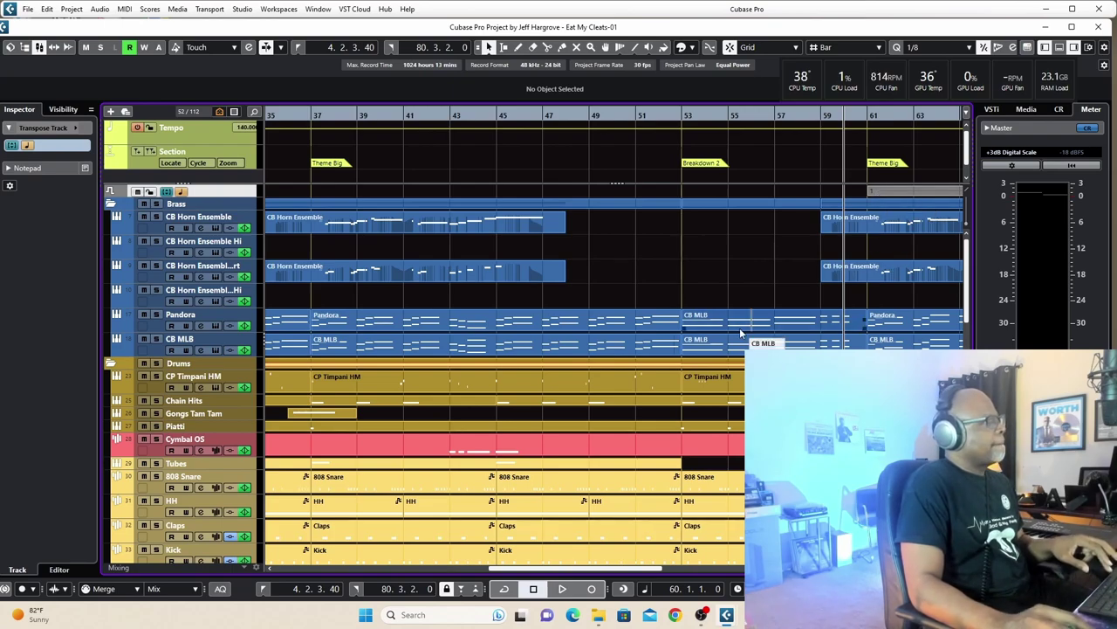
pyautogui.hscroll(5, 567, 570)
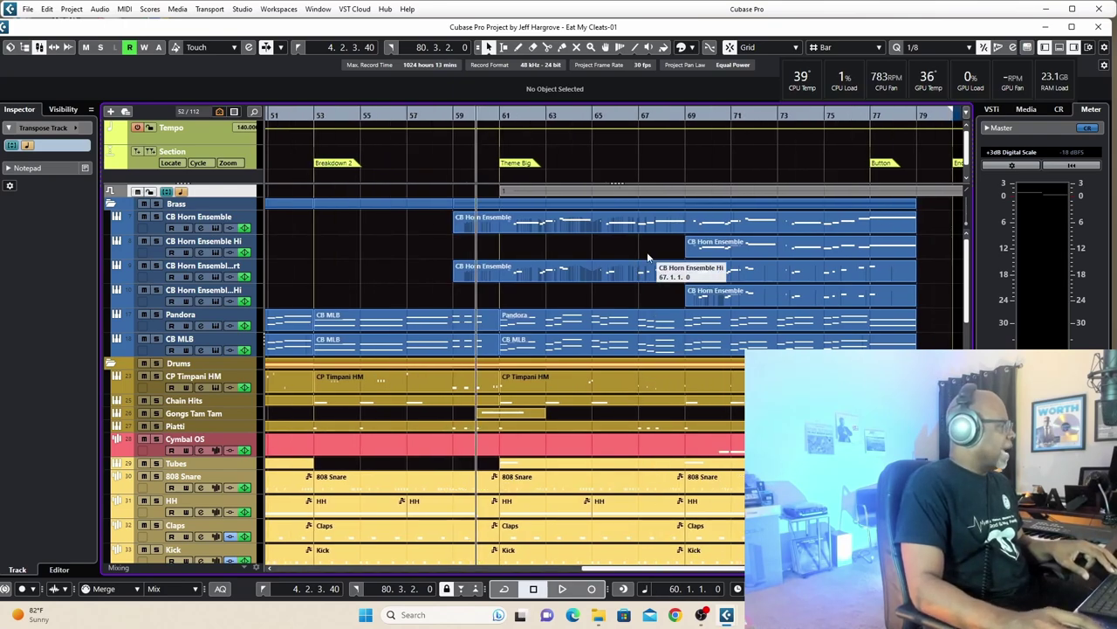
# Select the 808 Snare part at bar 61 and look over the final Theme Big section's brass, drum and bass parts
pyautogui.click(528, 483)
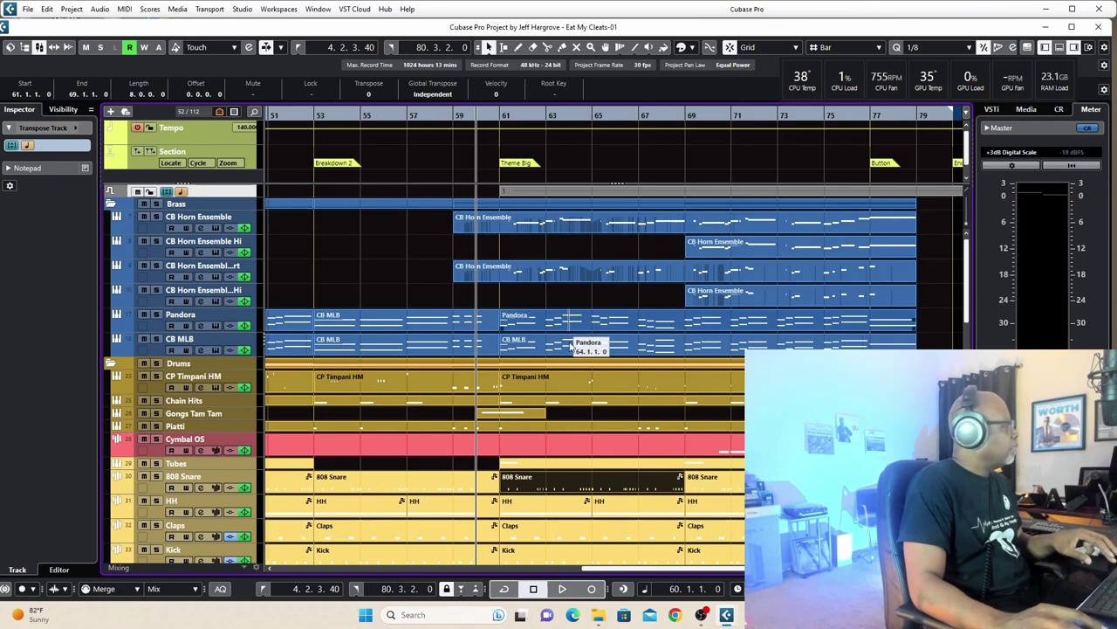
pyautogui.scroll(-3, 647, 500)
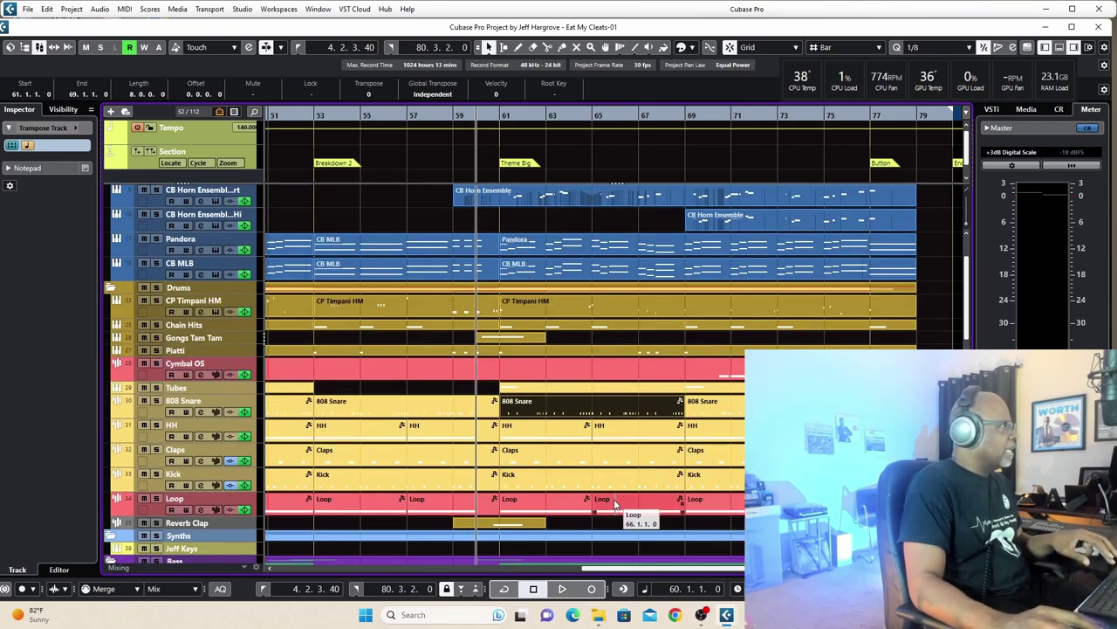
pyautogui.scroll(3, 576, 366)
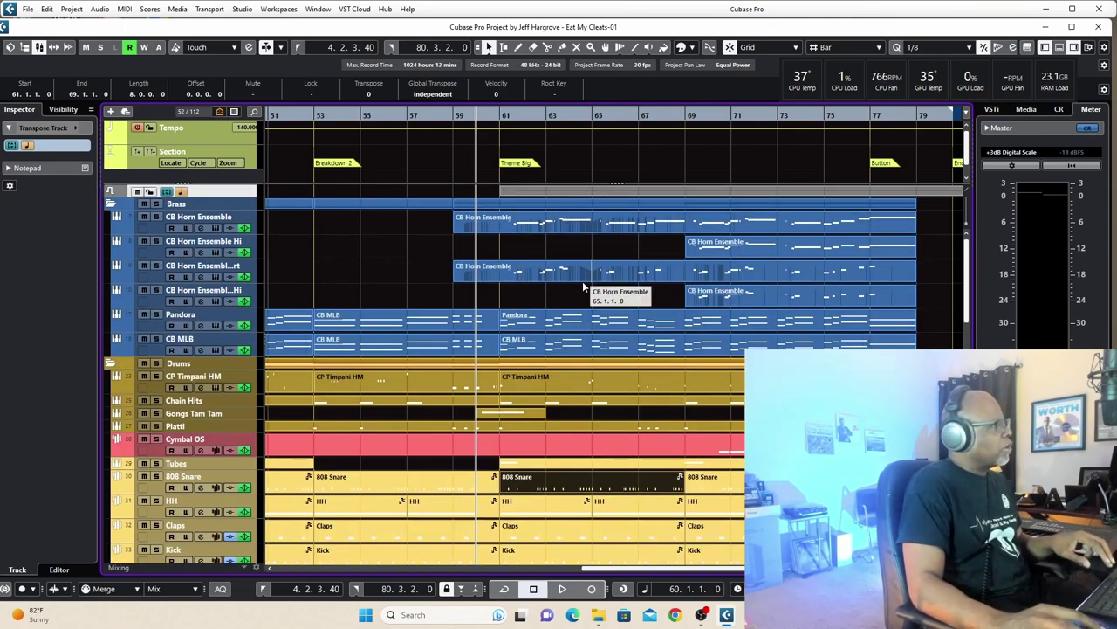
pyautogui.scroll(-3, 611, 496)
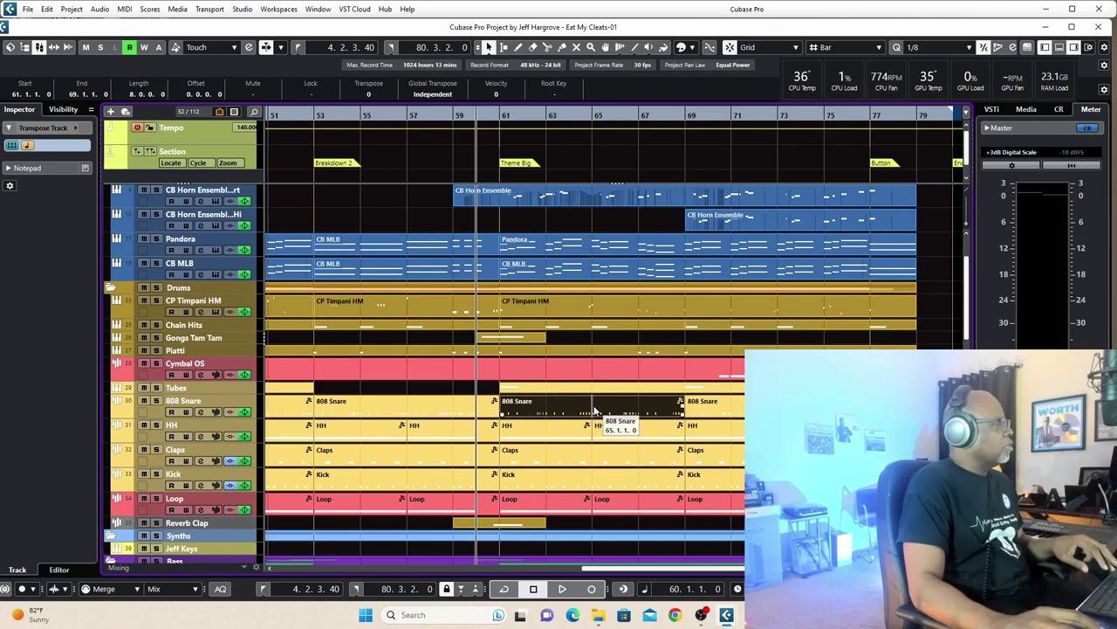
pyautogui.scroll(-3, 607, 493)
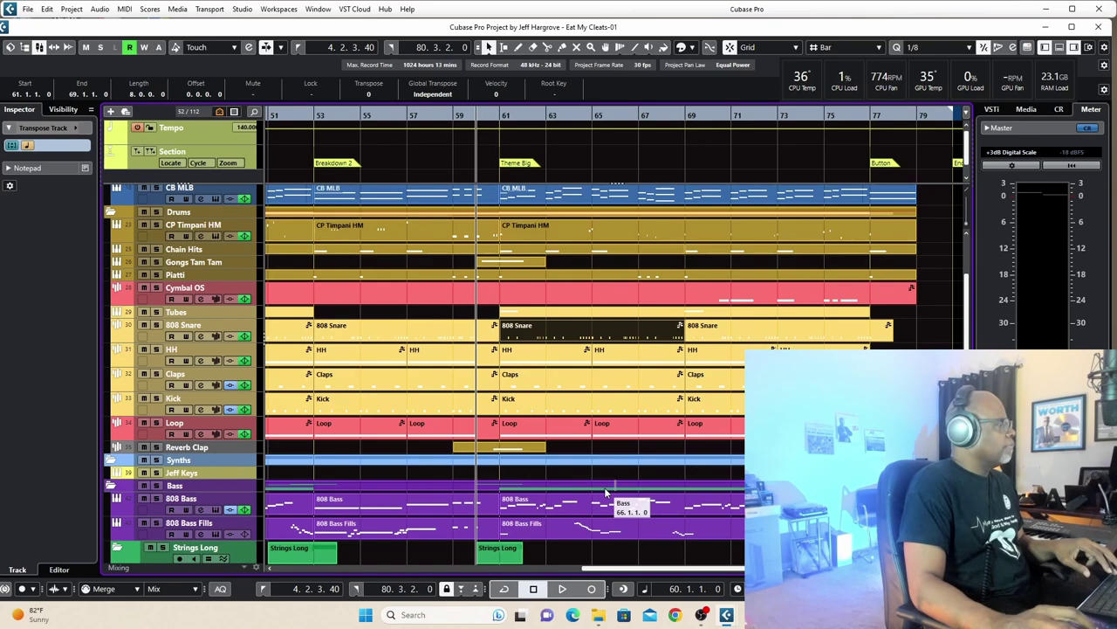
pyautogui.scroll(6, 607, 494)
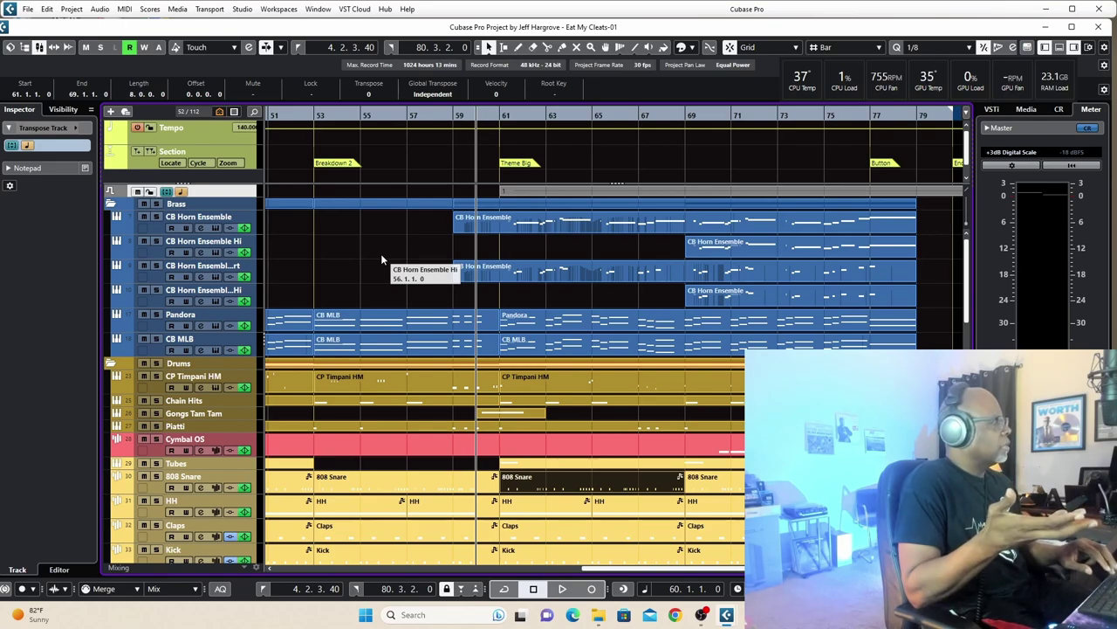
# Play the full mix from bar 60 into the final Theme Big section, review the bass and string parts, and stop playback
pyautogui.press('space')
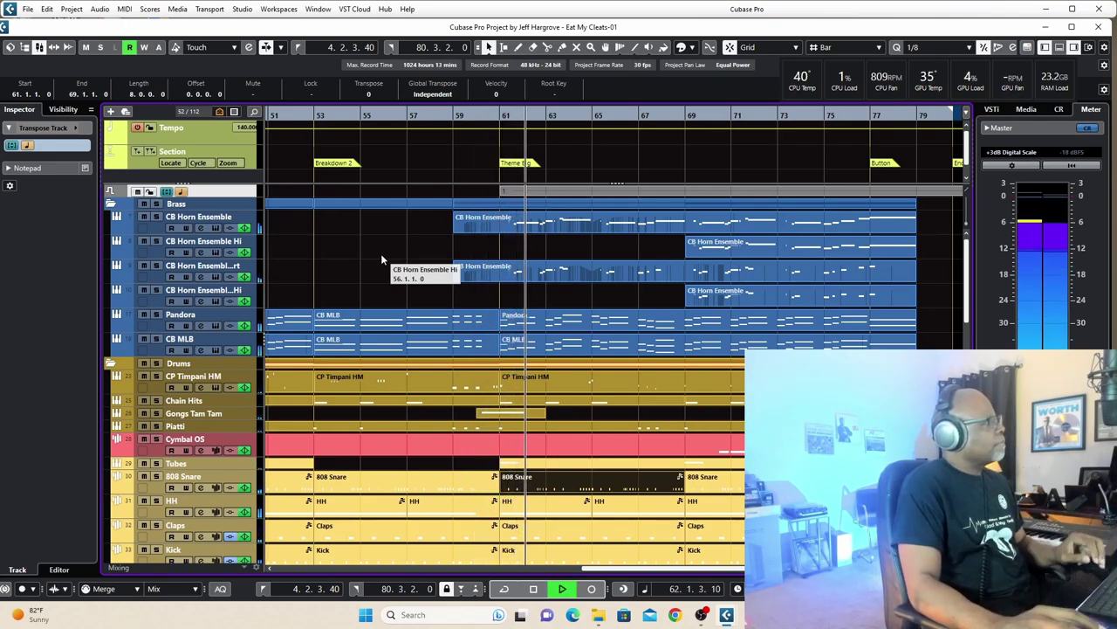
pyautogui.scroll(-8, 620, 363)
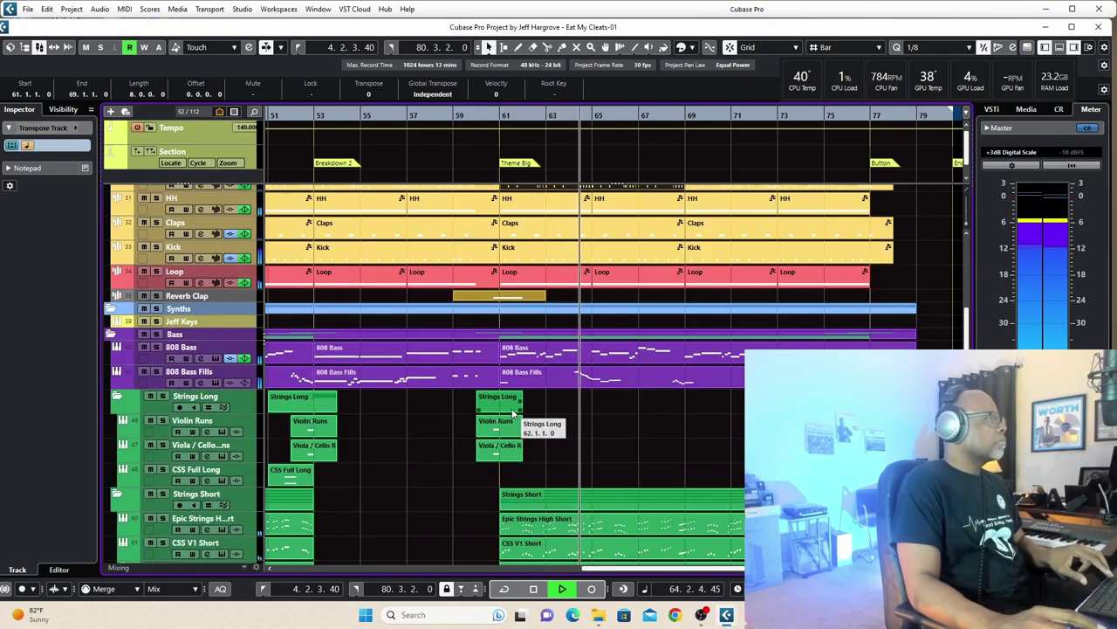
pyautogui.press('space')
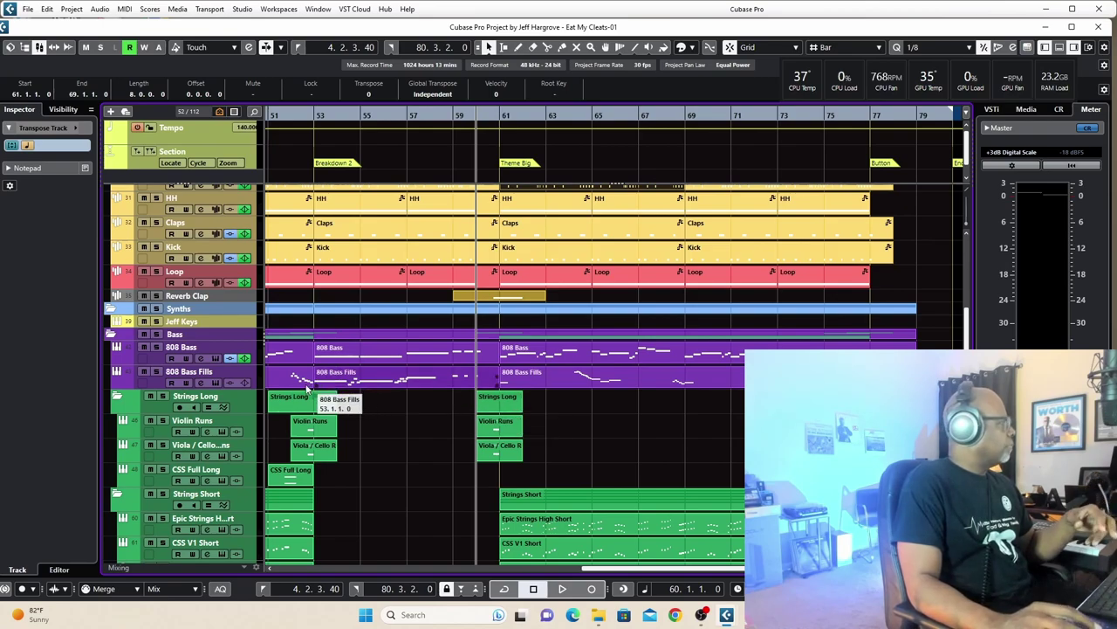
# Select the 808 Bass Fills part at bar 61, audition its track in solo from bar 64, and clear the solo
pyautogui.click(559, 374)
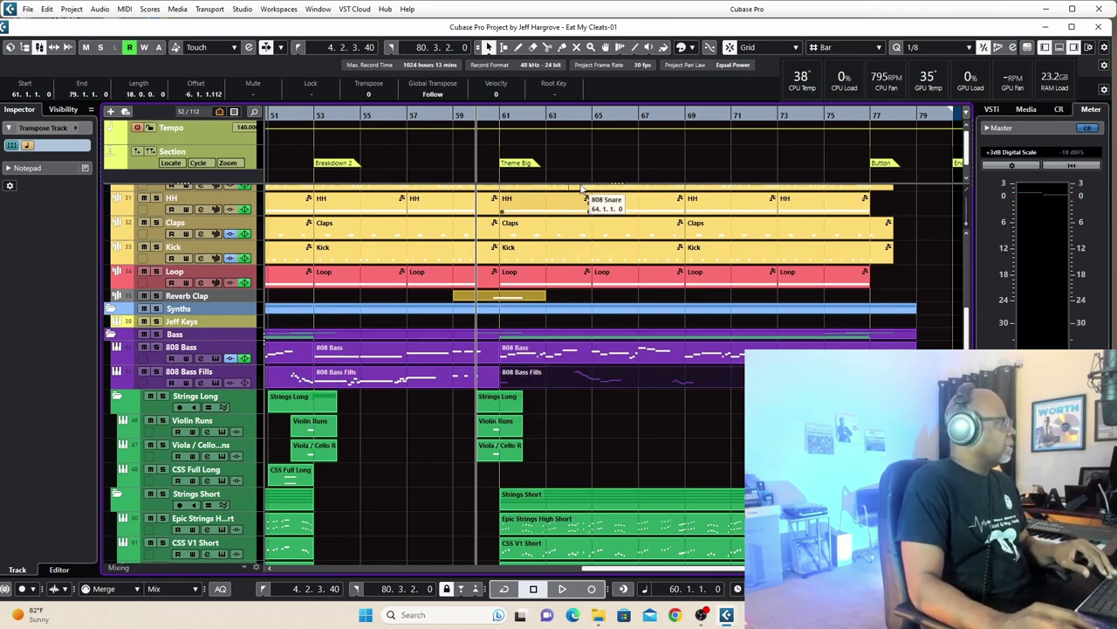
pyautogui.click(570, 114)
pyautogui.moveTo(401, 356); pyautogui.dragTo(310, 356)
pyautogui.click(154, 377)
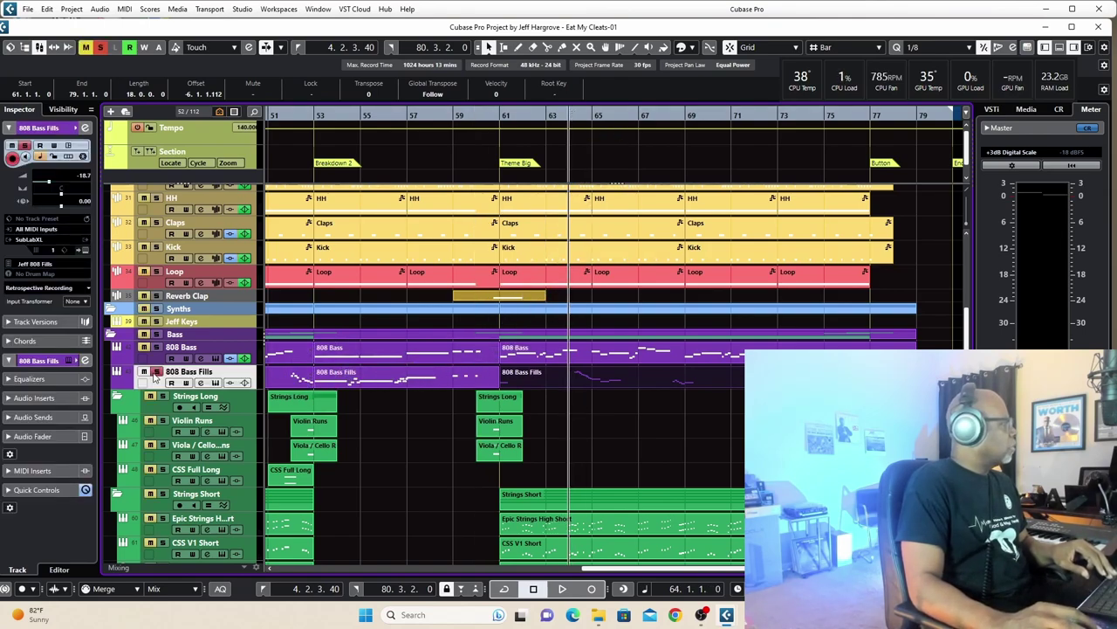
pyautogui.click(156, 372)
pyautogui.press('space')
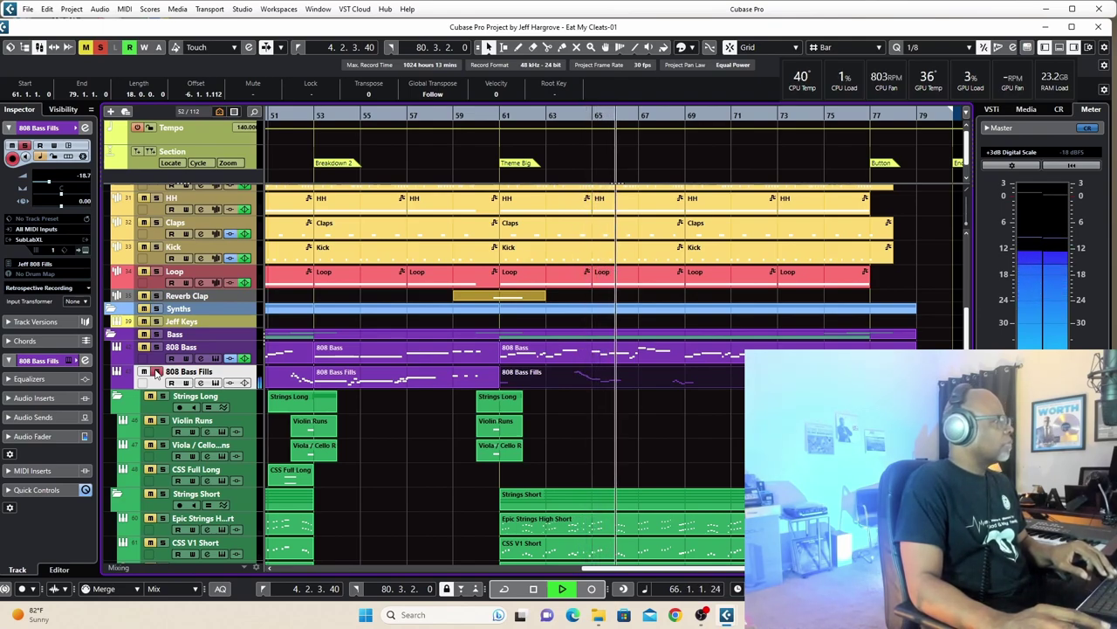
pyautogui.press('space')
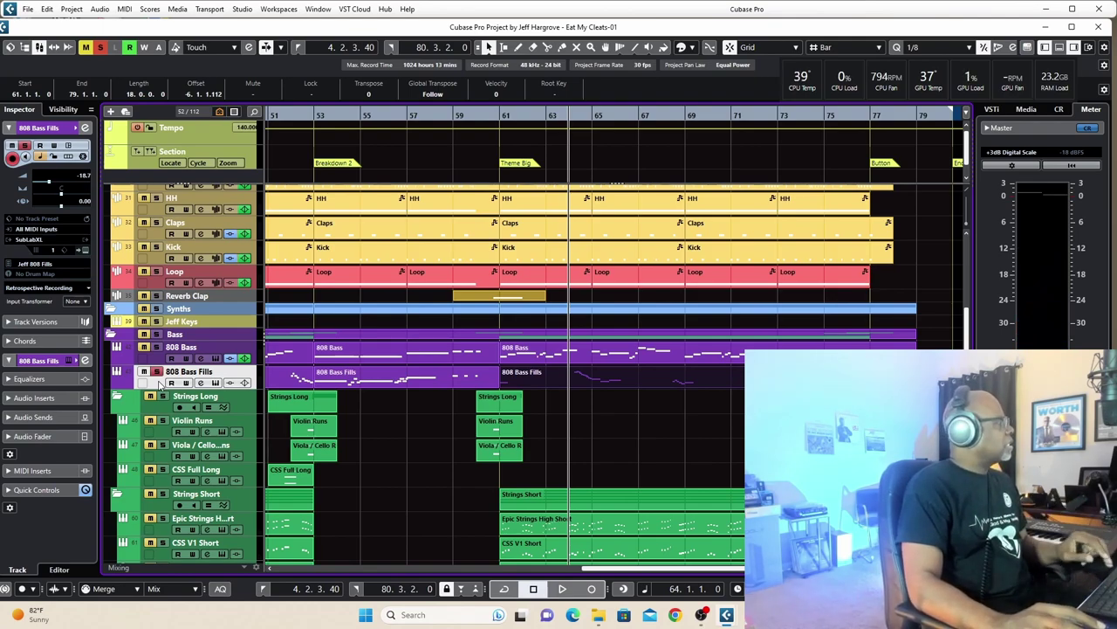
pyautogui.click(157, 372)
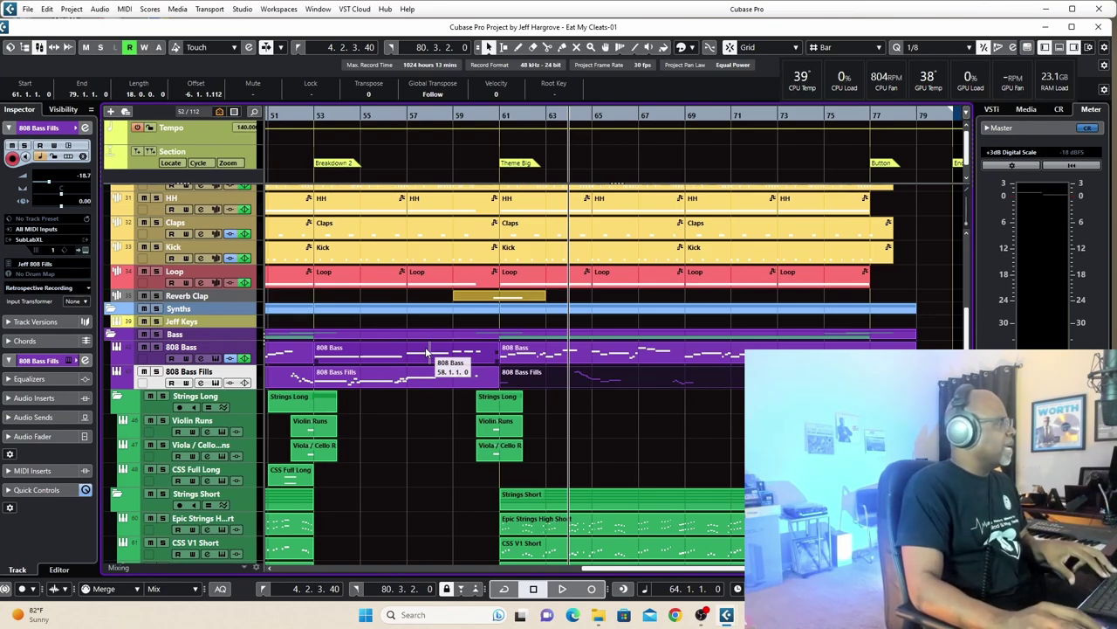
# Play the full mix from bar 60 through the Button section while reviewing all track groups, and stop playback
pyautogui.scroll(5, 522, 251)
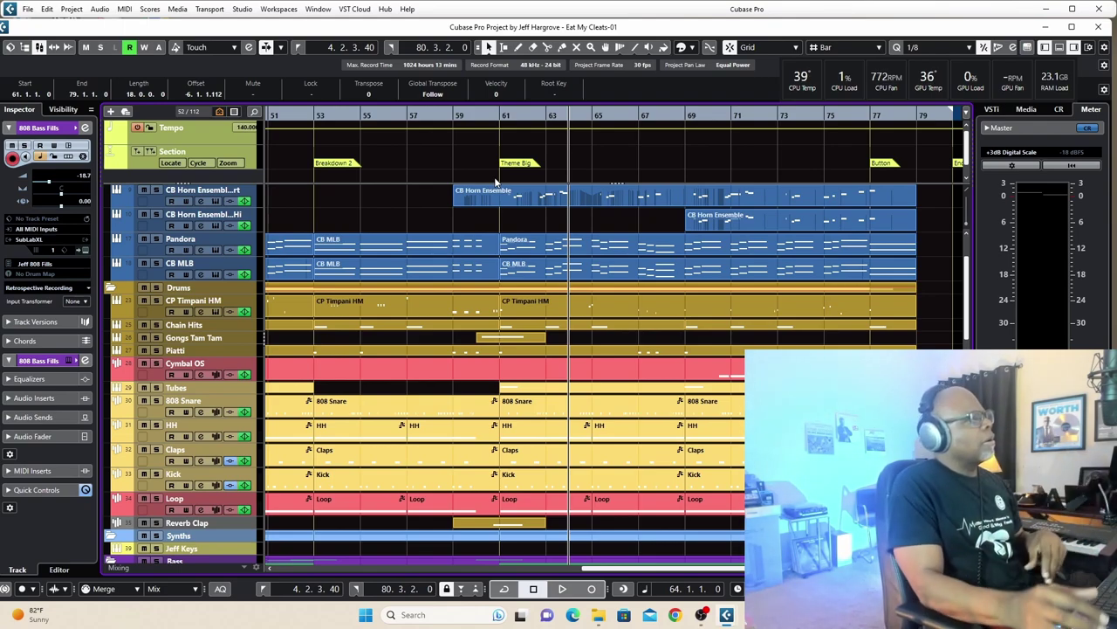
pyautogui.click(479, 113)
pyautogui.press('space')
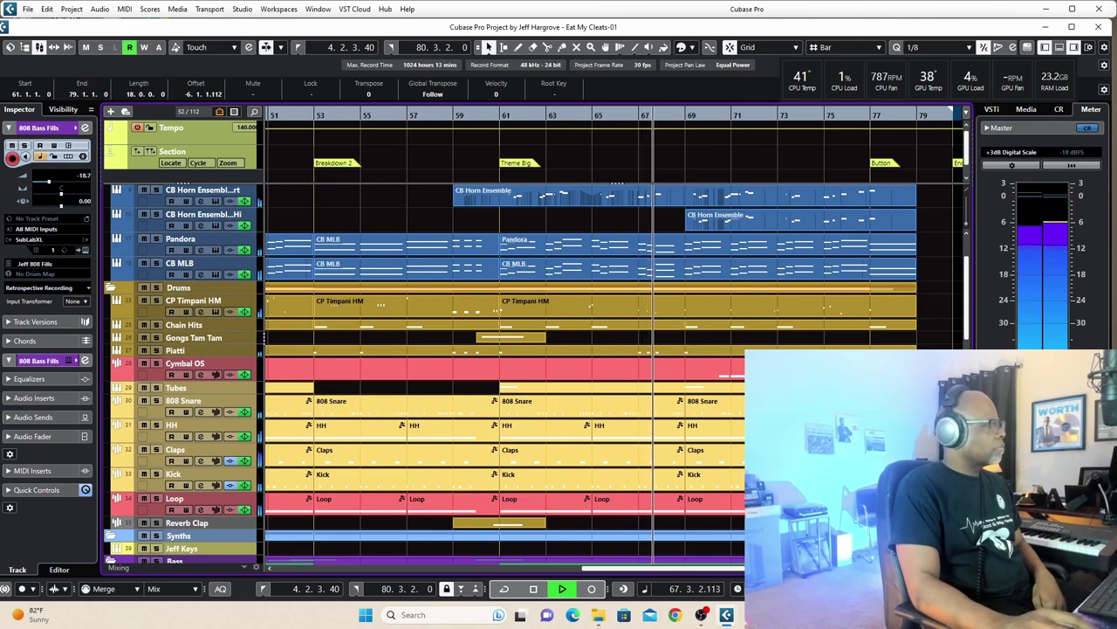
pyautogui.scroll(-3, 507, 350)
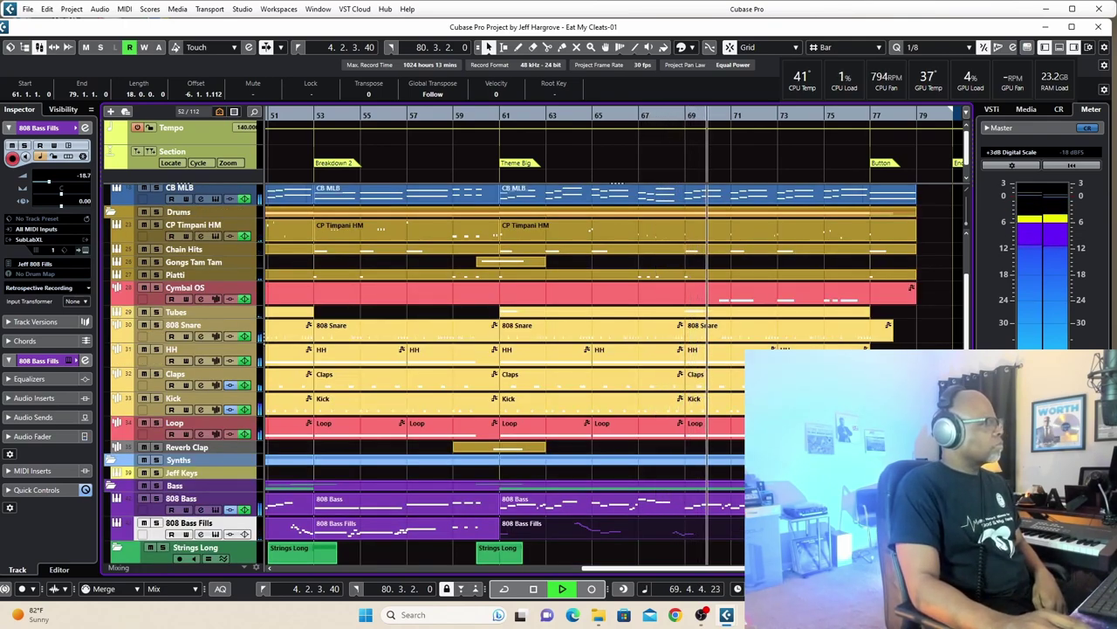
pyautogui.scroll(6, 760, 301)
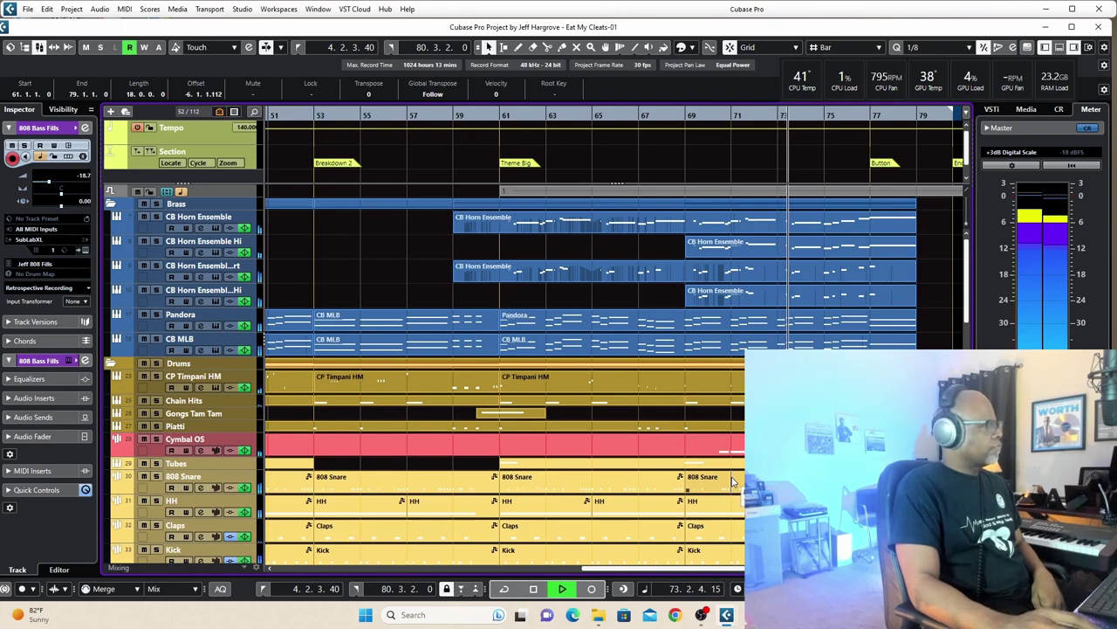
pyautogui.scroll(-6, 732, 481)
pyautogui.scroll(-3, 733, 481)
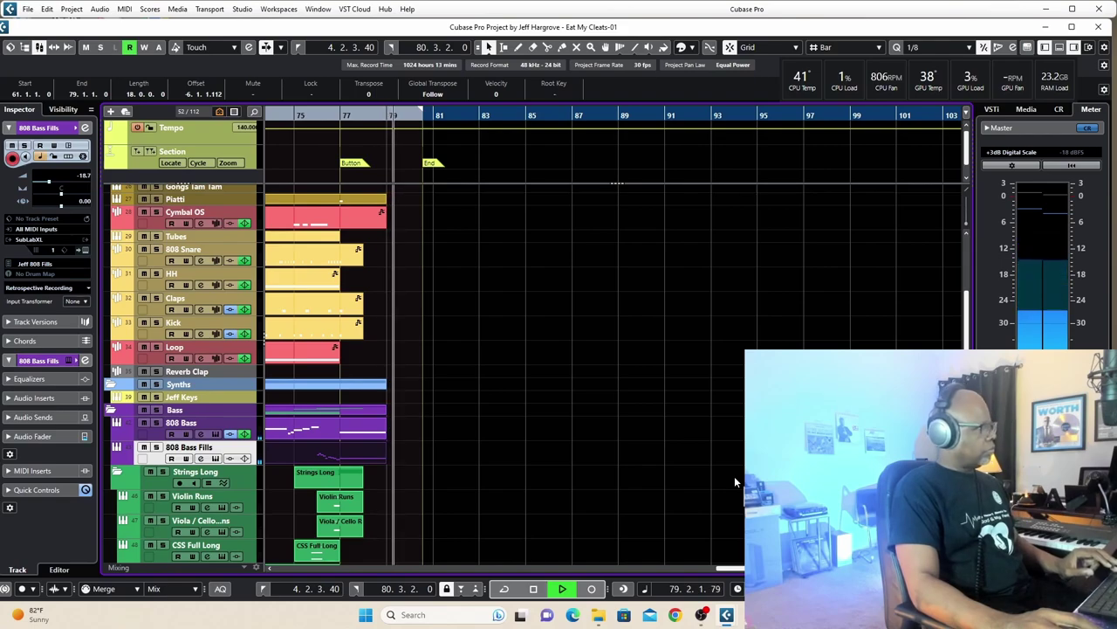
pyautogui.press('space')
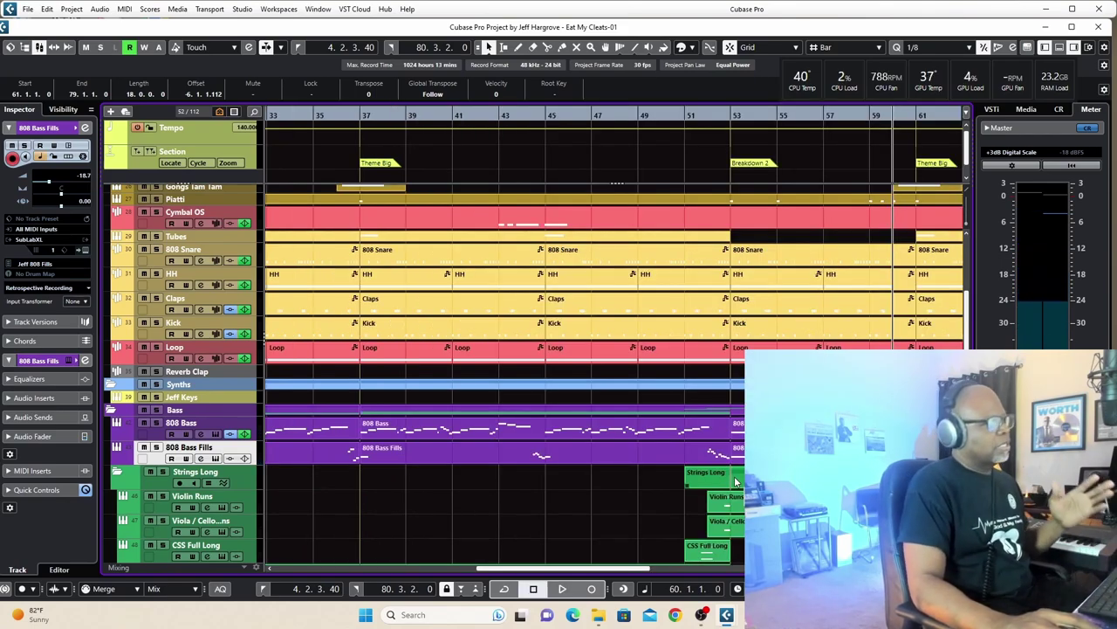